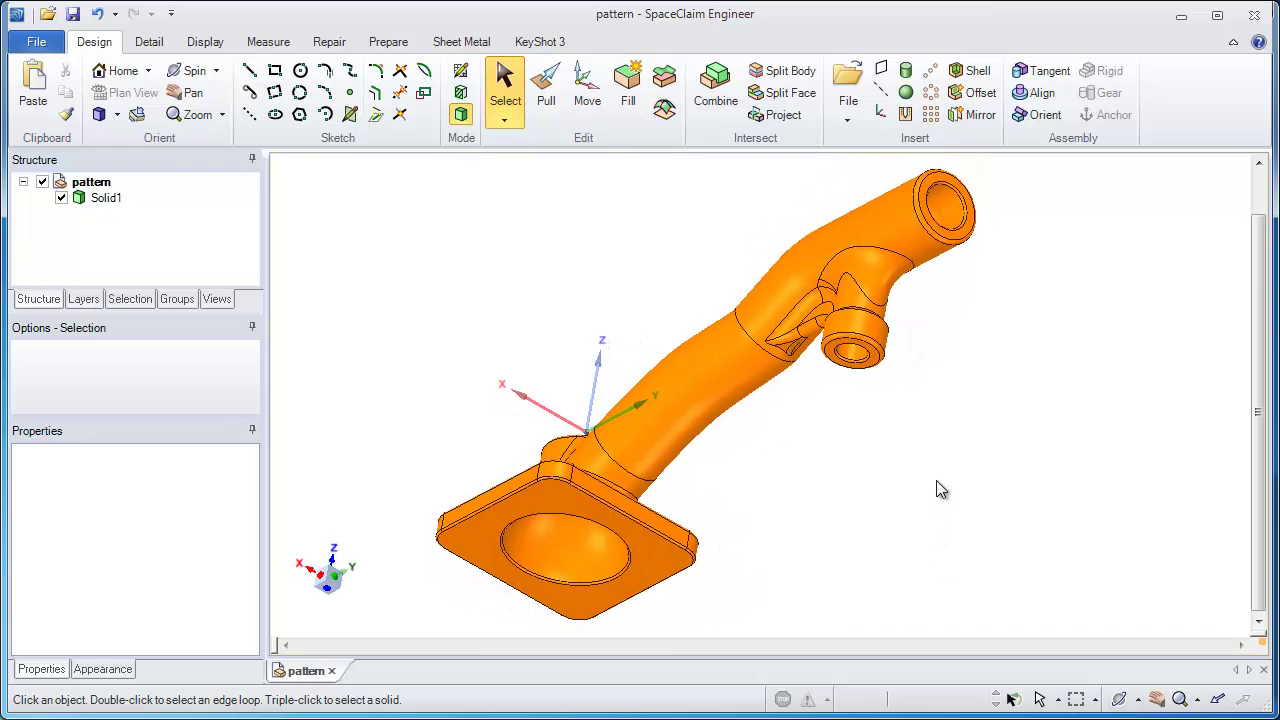
Step: Extract the pipe's internal volume with Volume Extract, capping the four planar end faces and using an inner bore face as the seed
left_click(594, 566)
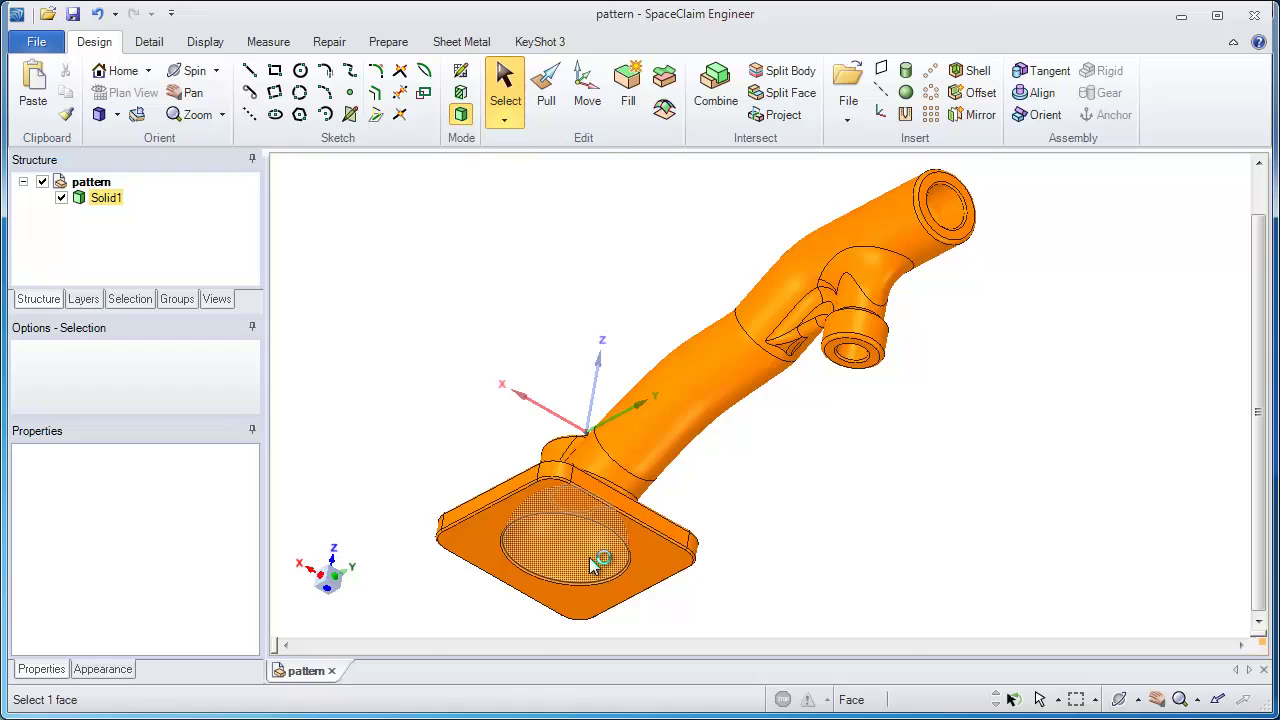
left_click(388, 45)
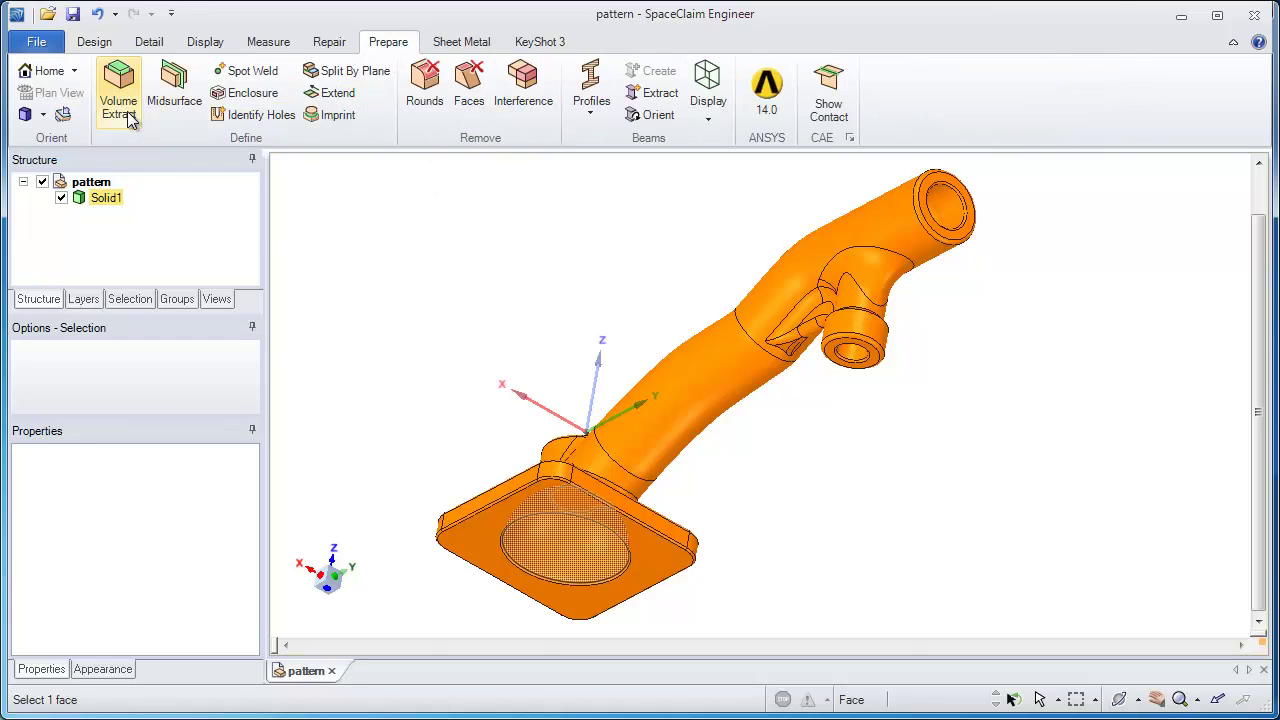
left_click(511, 281)
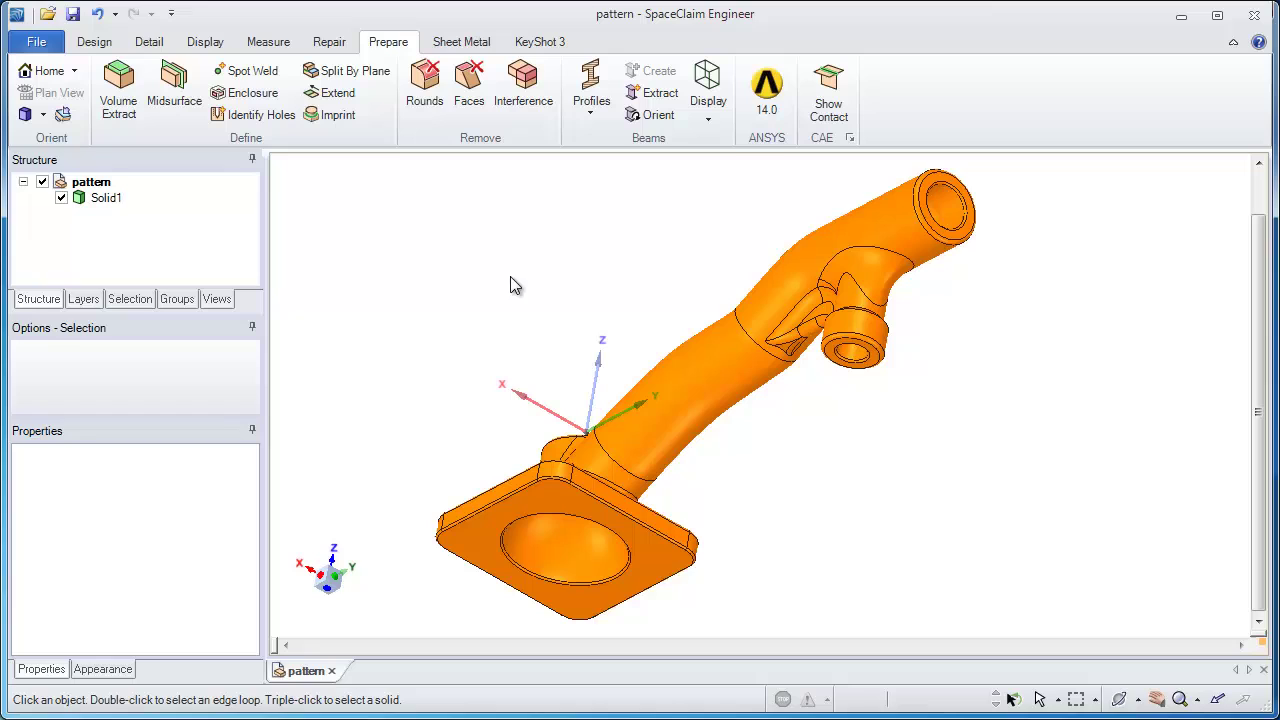
left_click(120, 95)
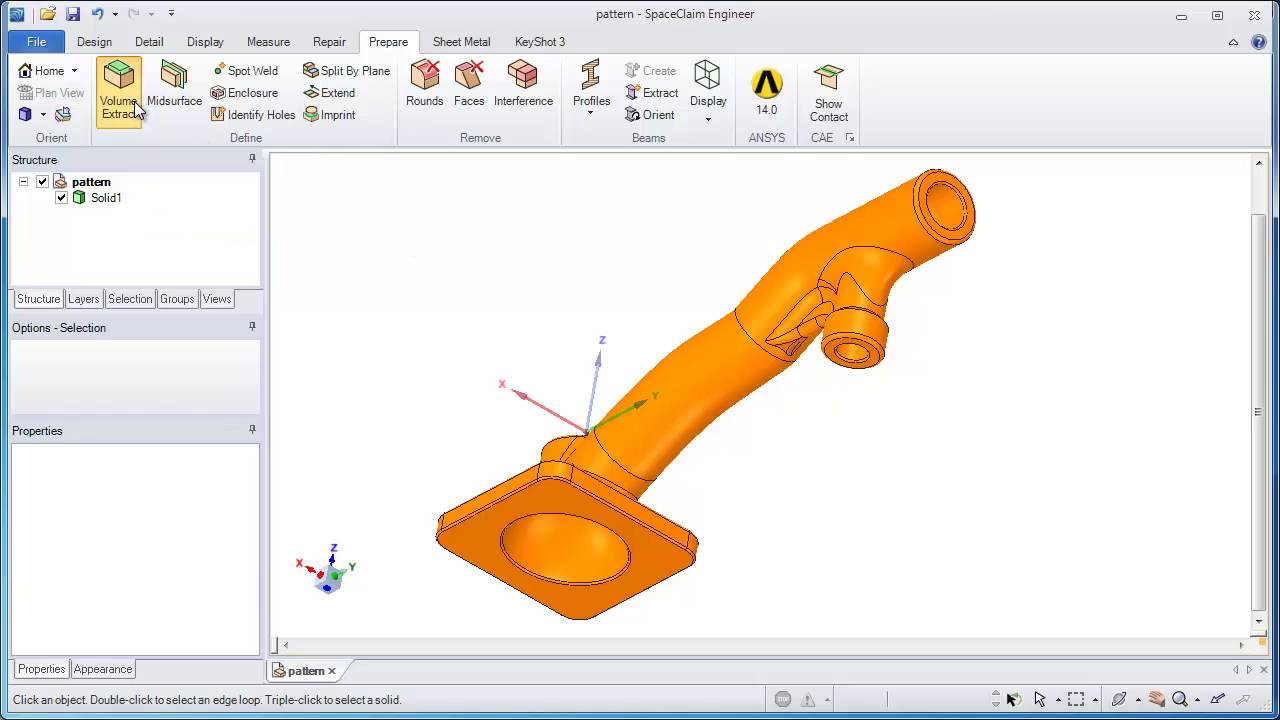
left_click(544, 499)
left_click(876, 357, "ctrl")
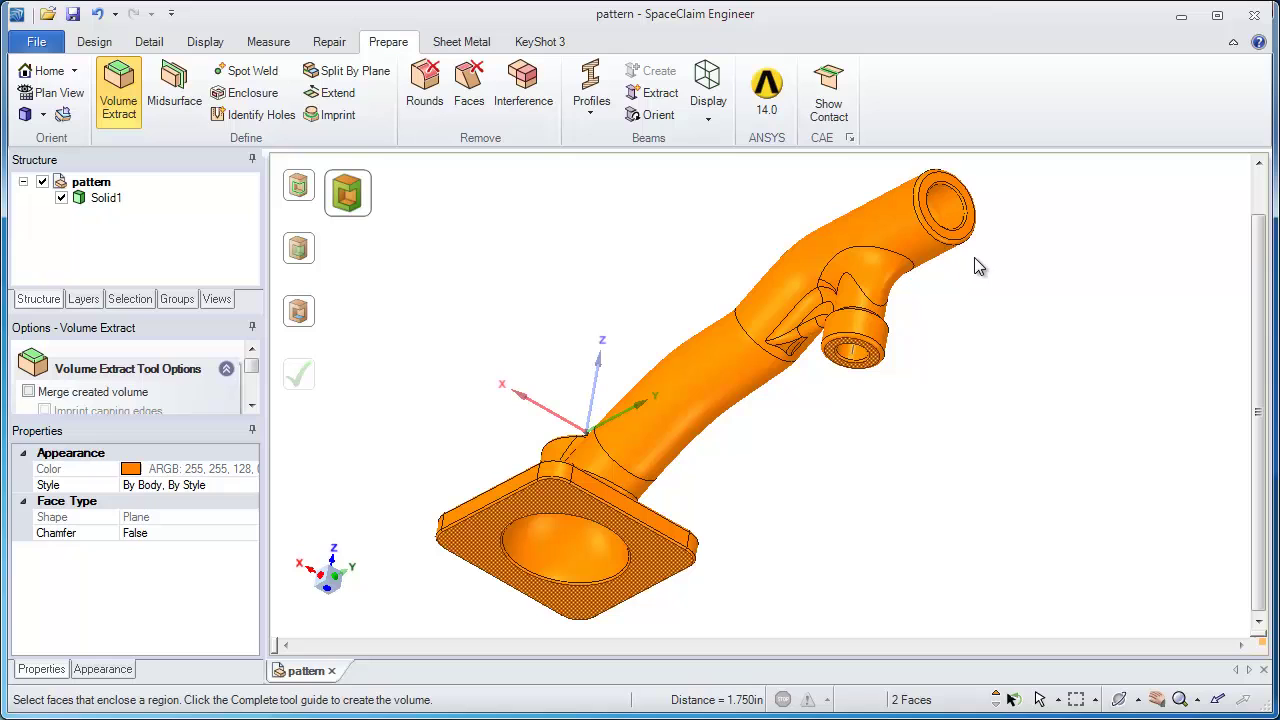
left_click(975, 235, "ctrl")
middle_click_drag(423, 517, 550, 385)
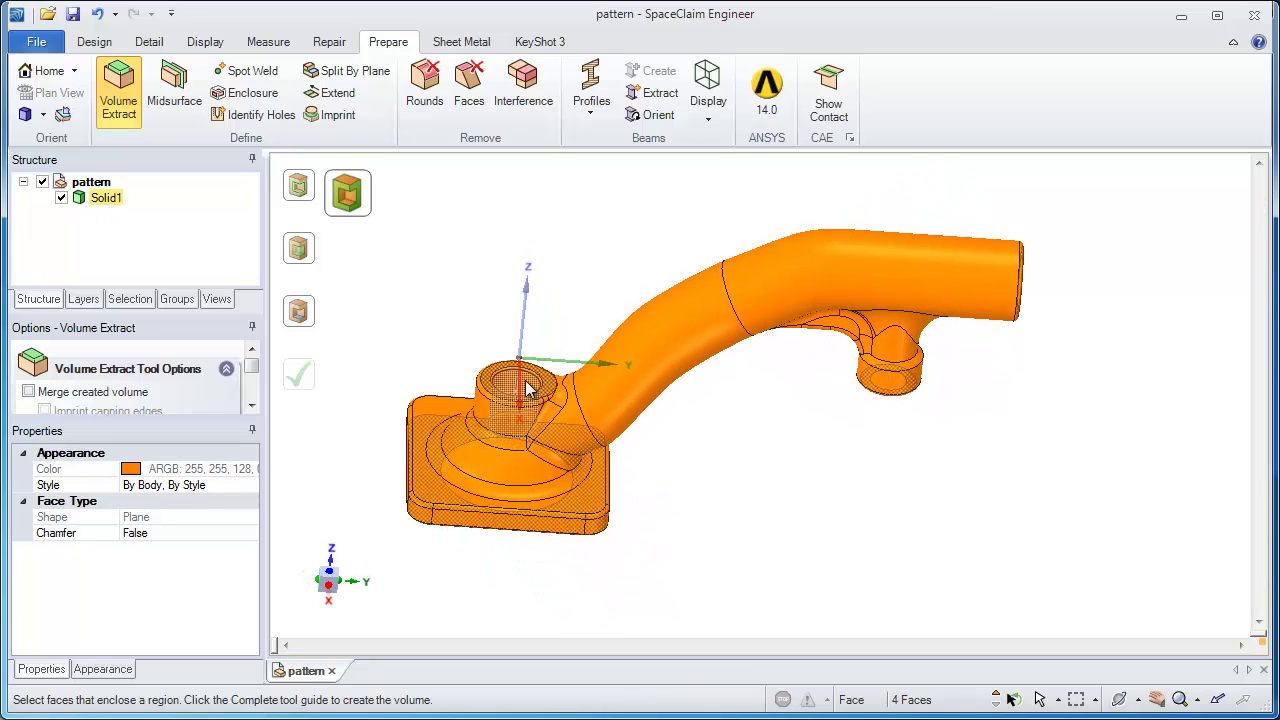
left_click(527, 390, "alt")
left_click(528, 390)
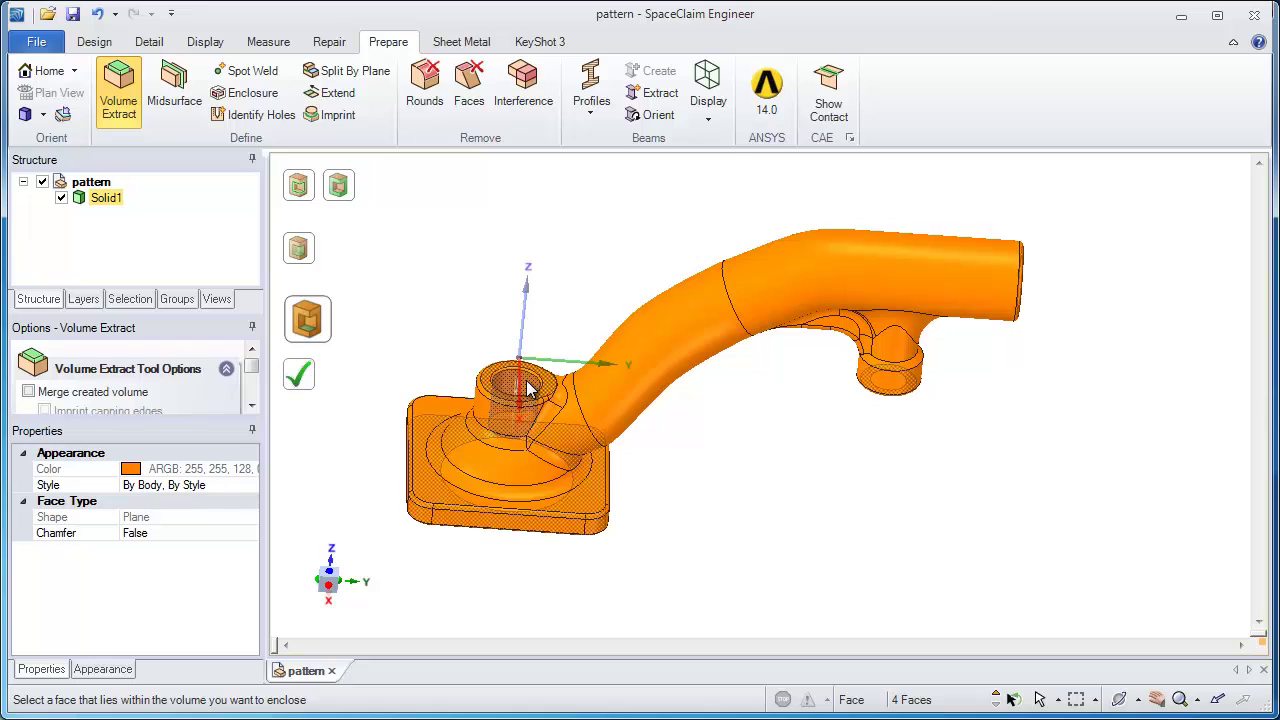
left_click(310, 383)
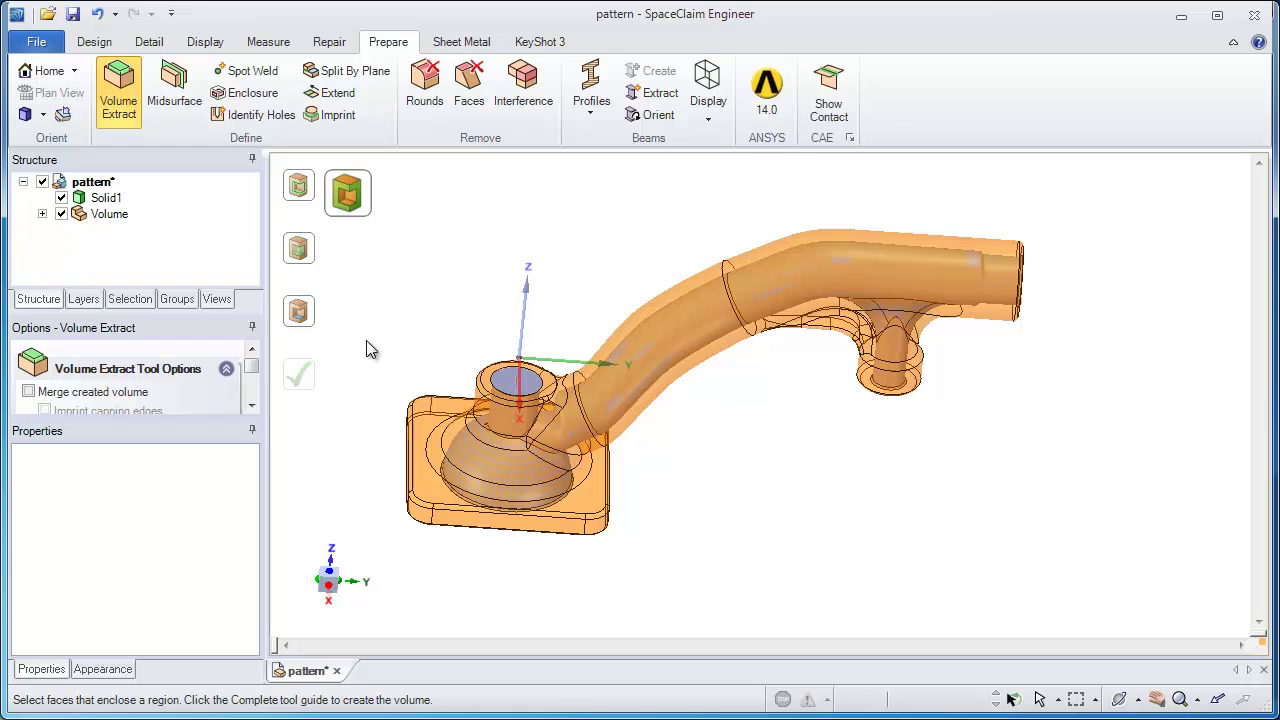
Step: Inspect the extracted volume with Solid1 hidden, and switch visibility back so Solid1 is shown and the Volume component is hidden
left_click(61, 197)
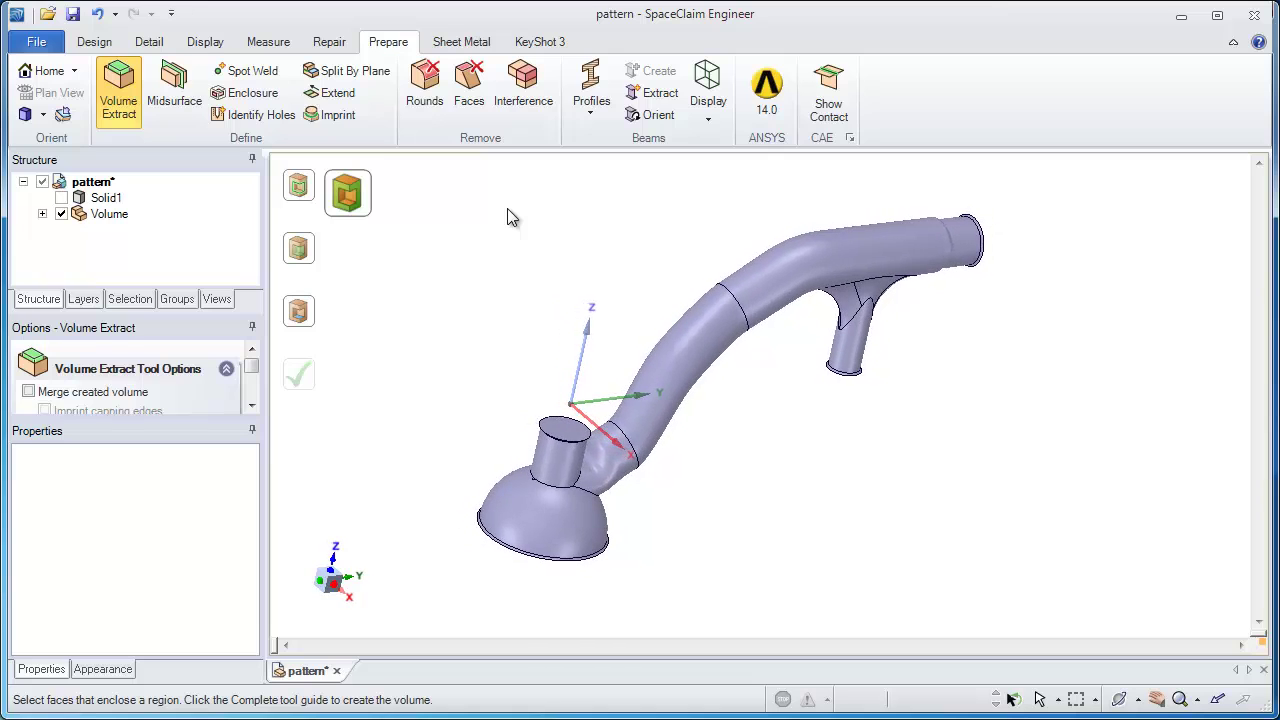
left_click(61, 198)
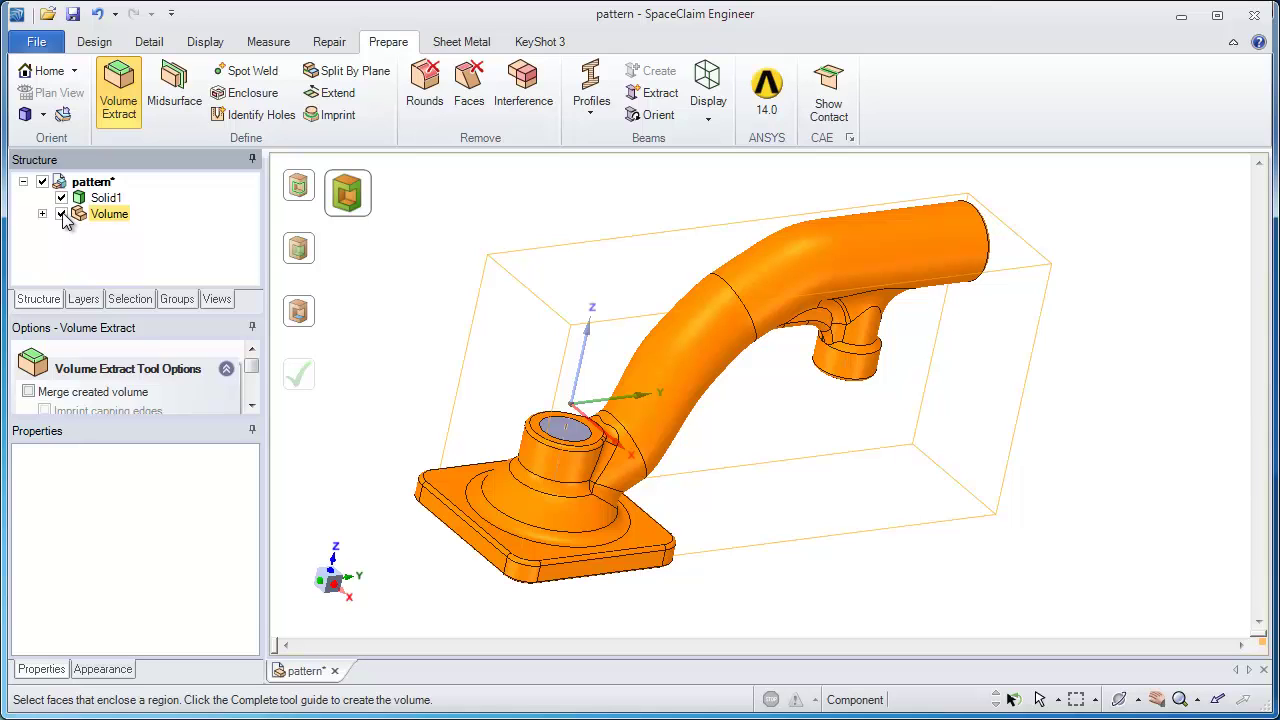
left_click(61, 214)
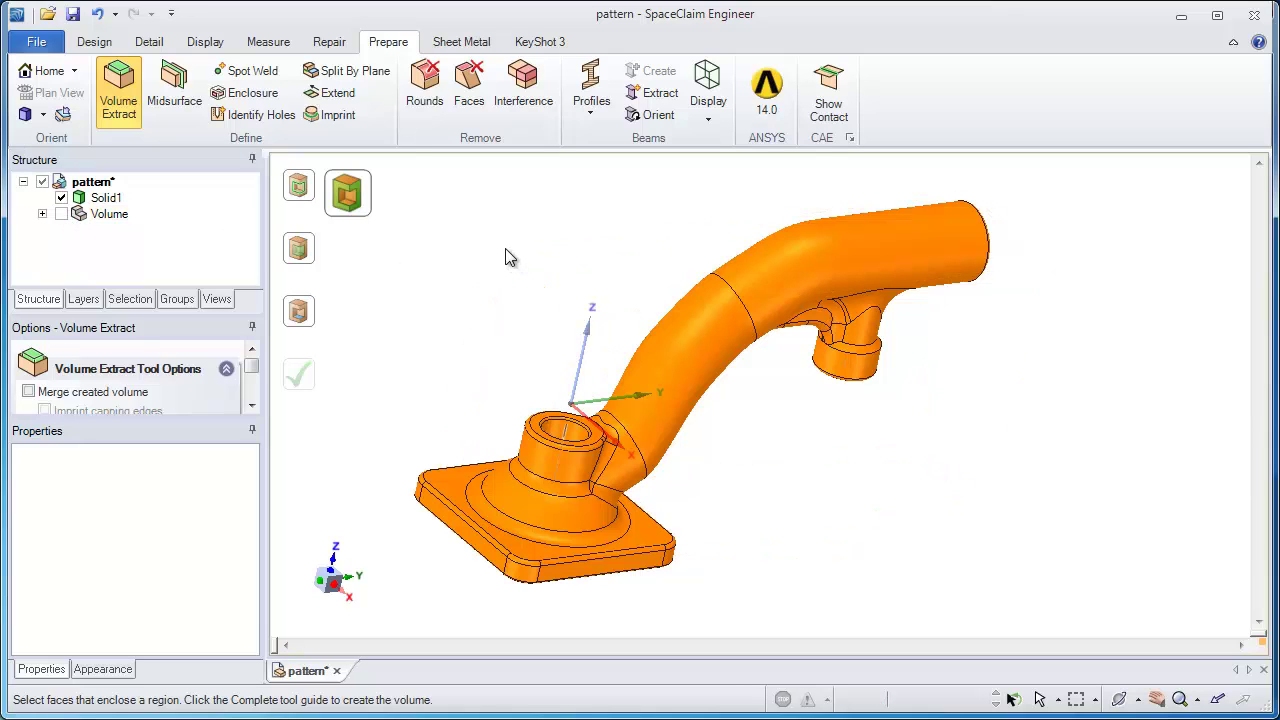
Step: Extract the volume again from the four planar end faces and inner bore face with Merge created volume enabled, and hide Solid1
left_click(597, 438)
middle_click_drag(879, 366, 700, 505)
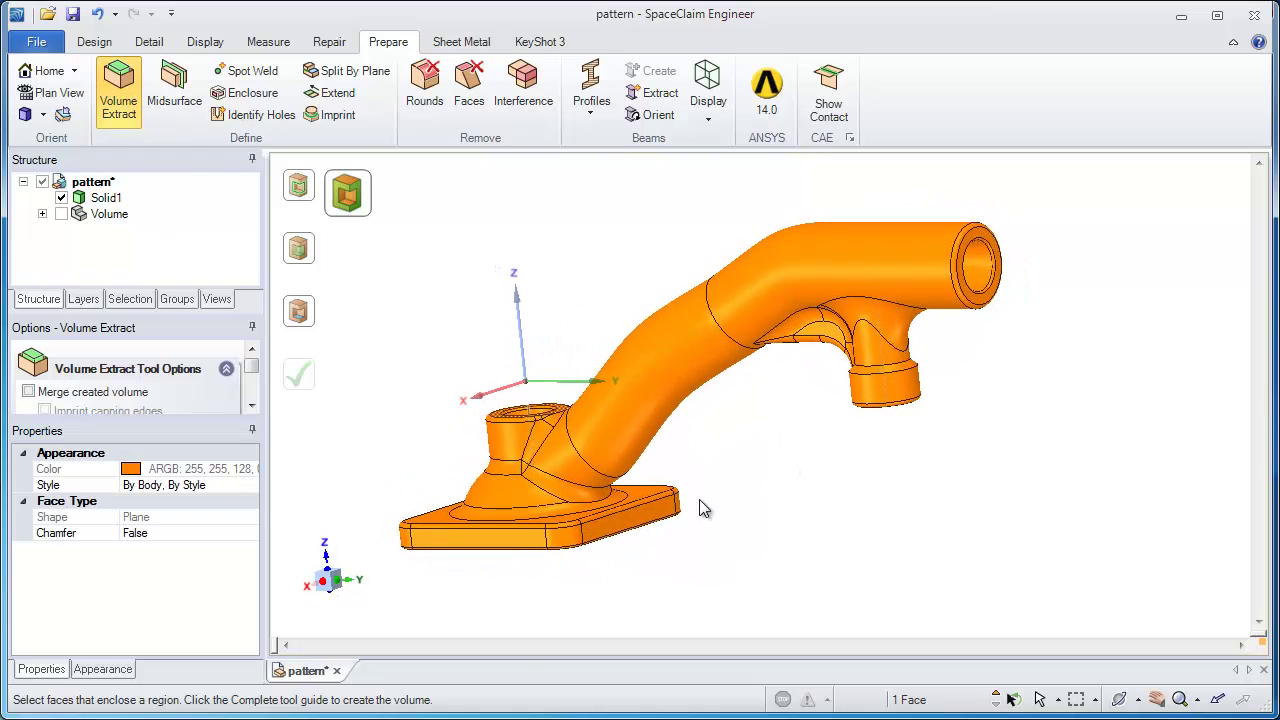
left_click(996, 285, "ctrl")
middle_click_drag(929, 387, 907, 378)
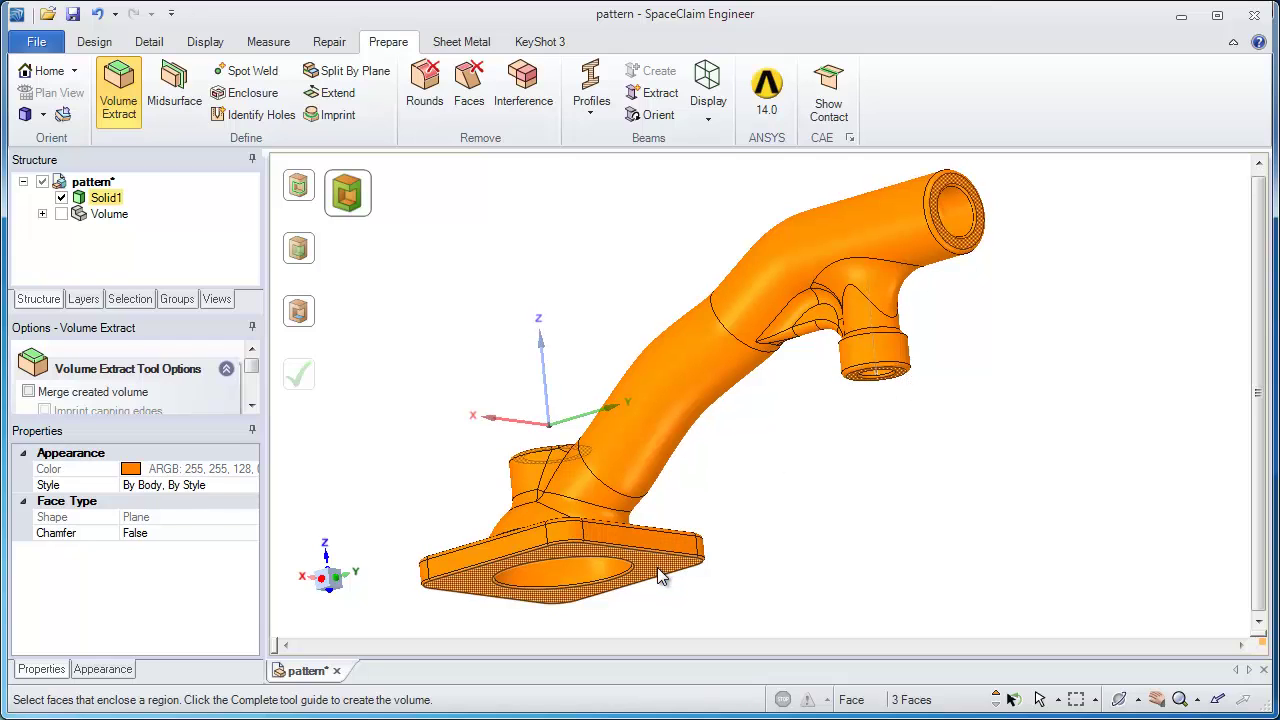
left_click(574, 568, "ctrl")
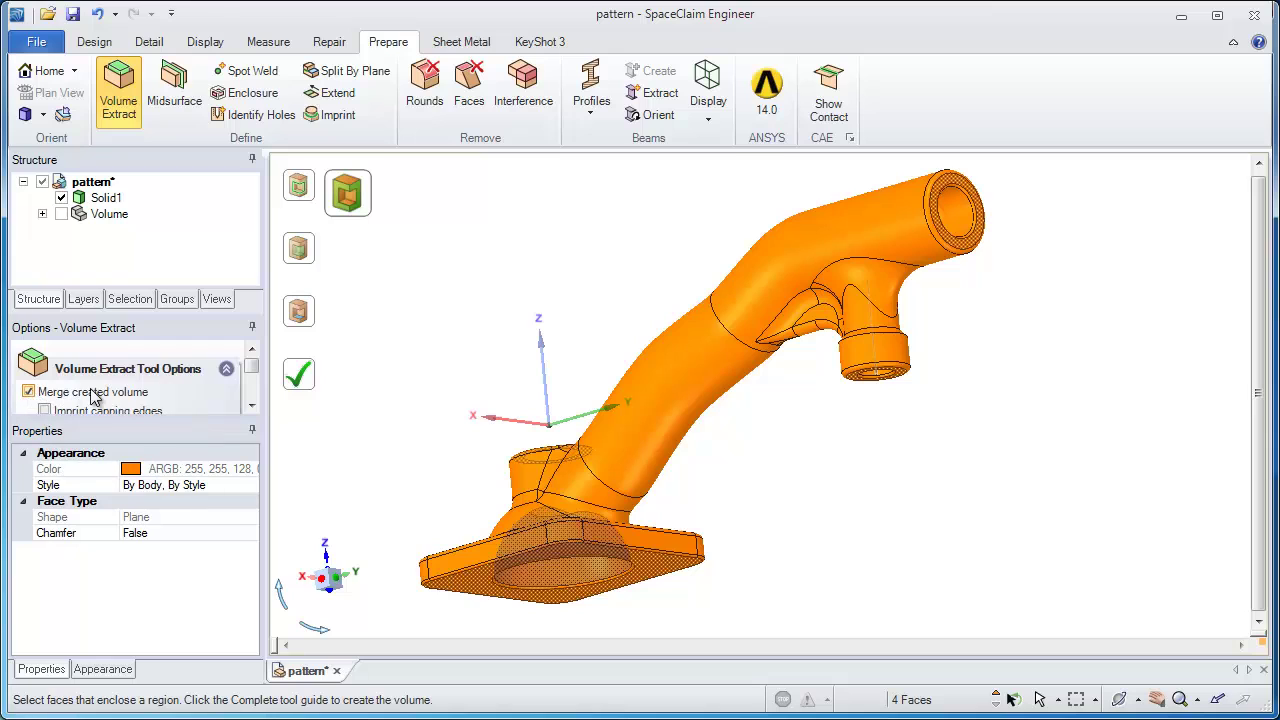
left_click(298, 374)
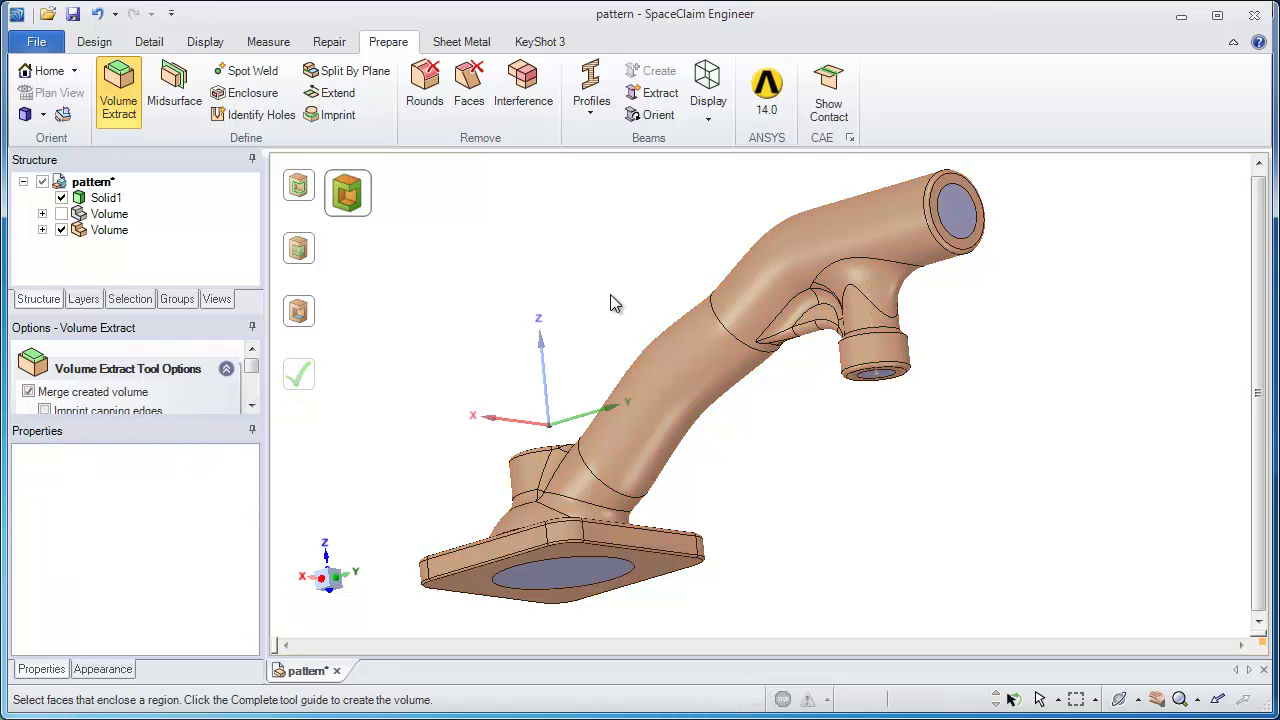
left_click(61, 197)
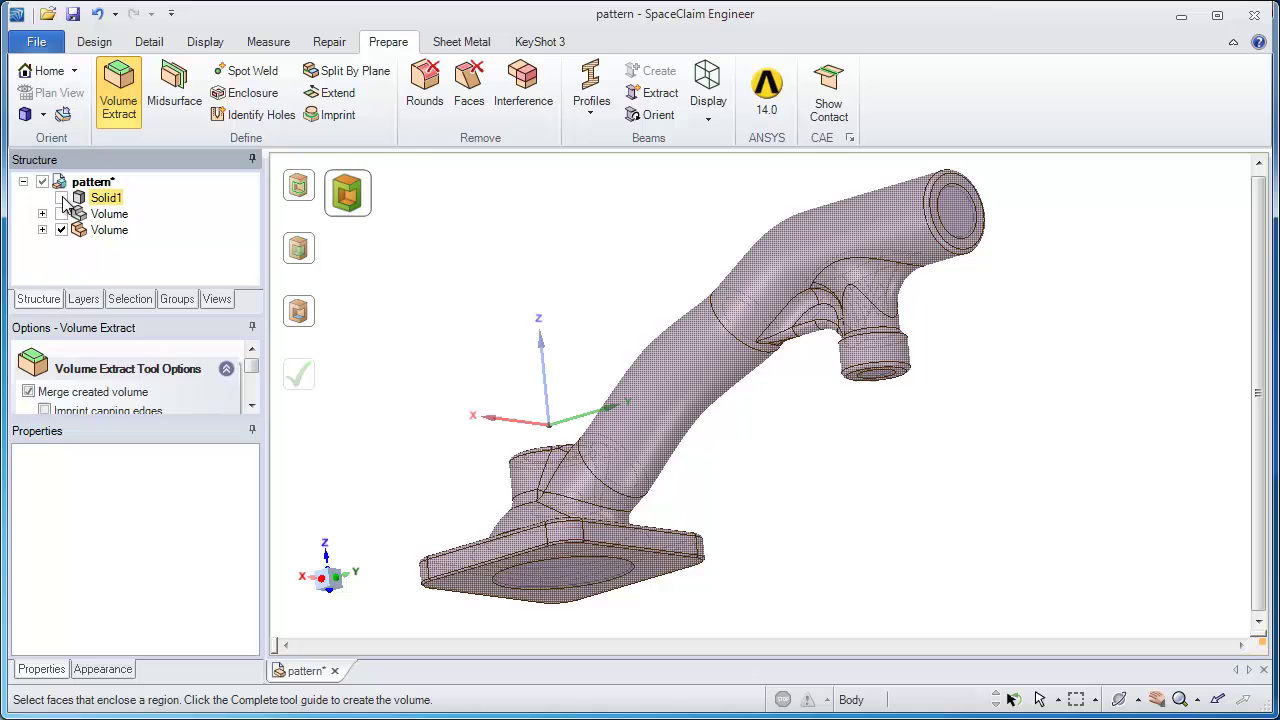
middle_click_drag(496, 233, 516, 249)
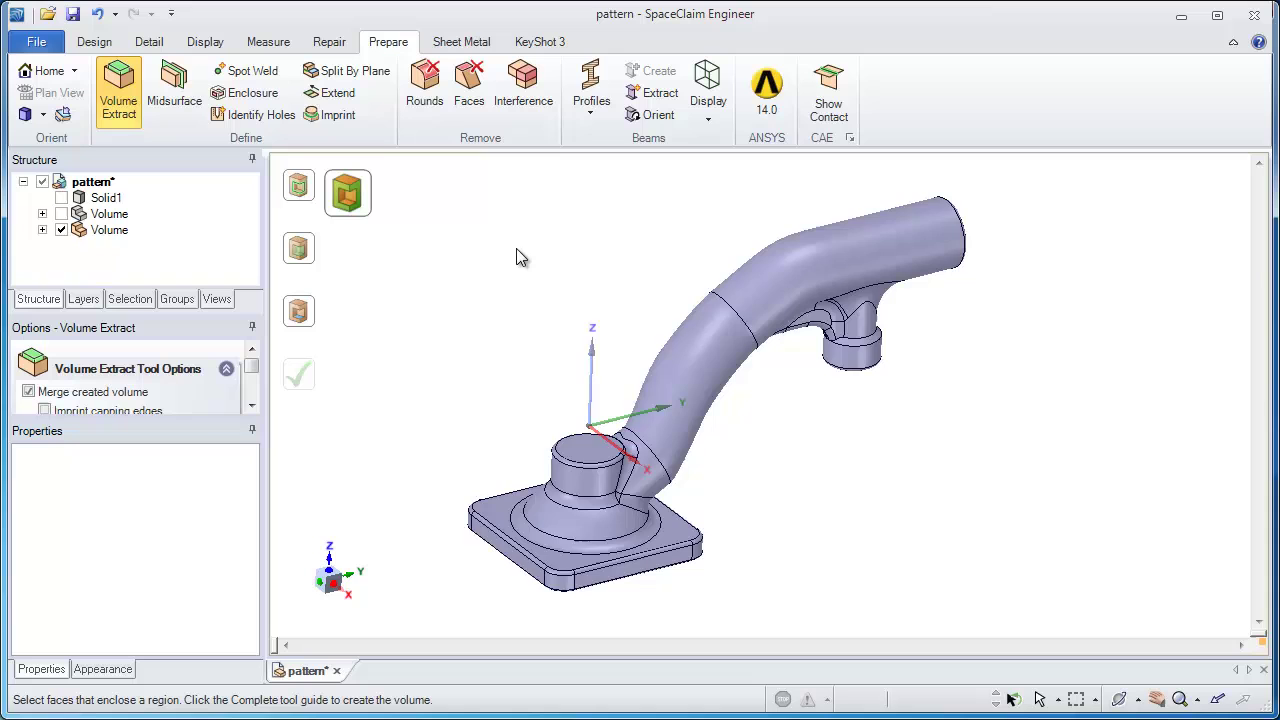
Step: Insert a vertical plane through the origin containing the Y and Z axes
left_click(96, 42)
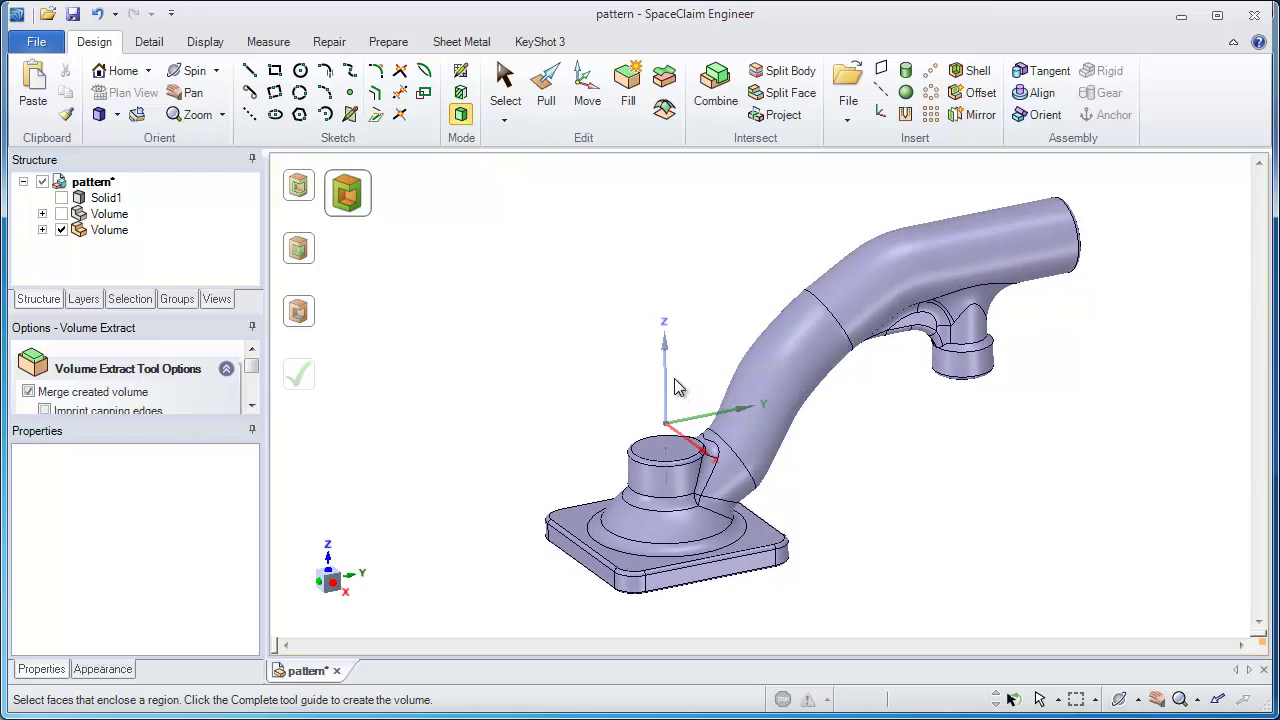
left_click(880, 68)
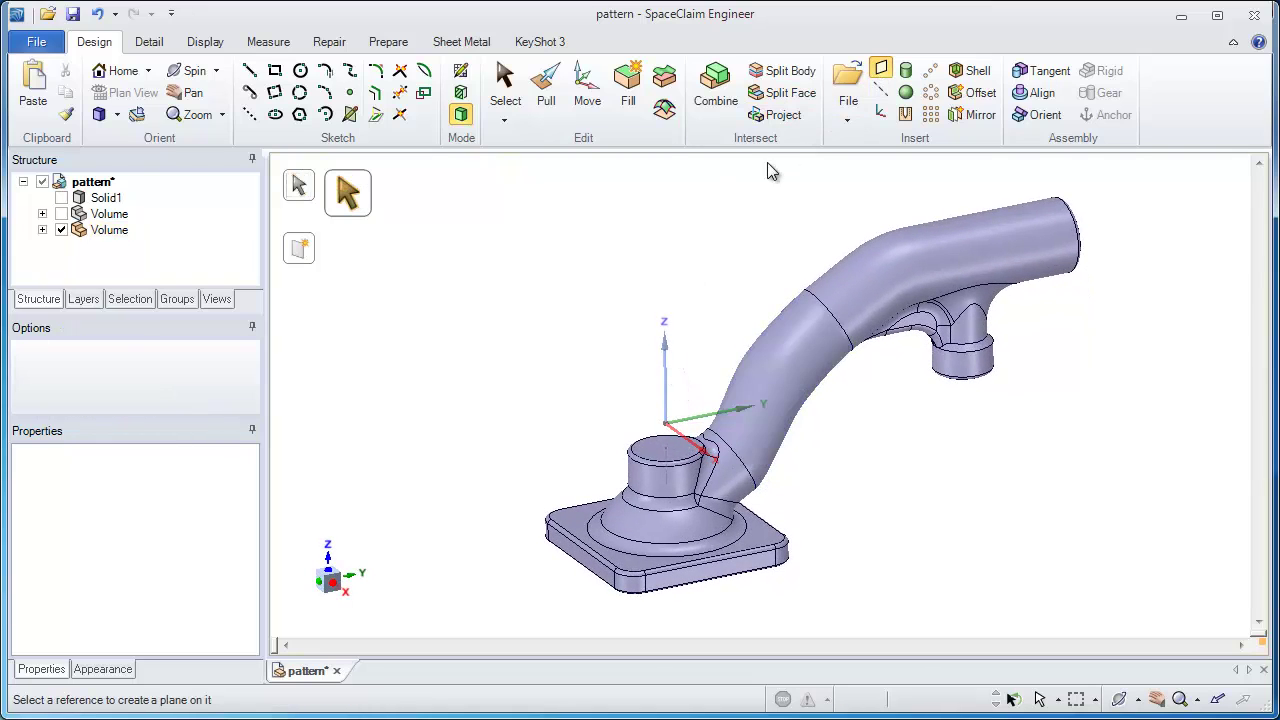
left_click(664, 354)
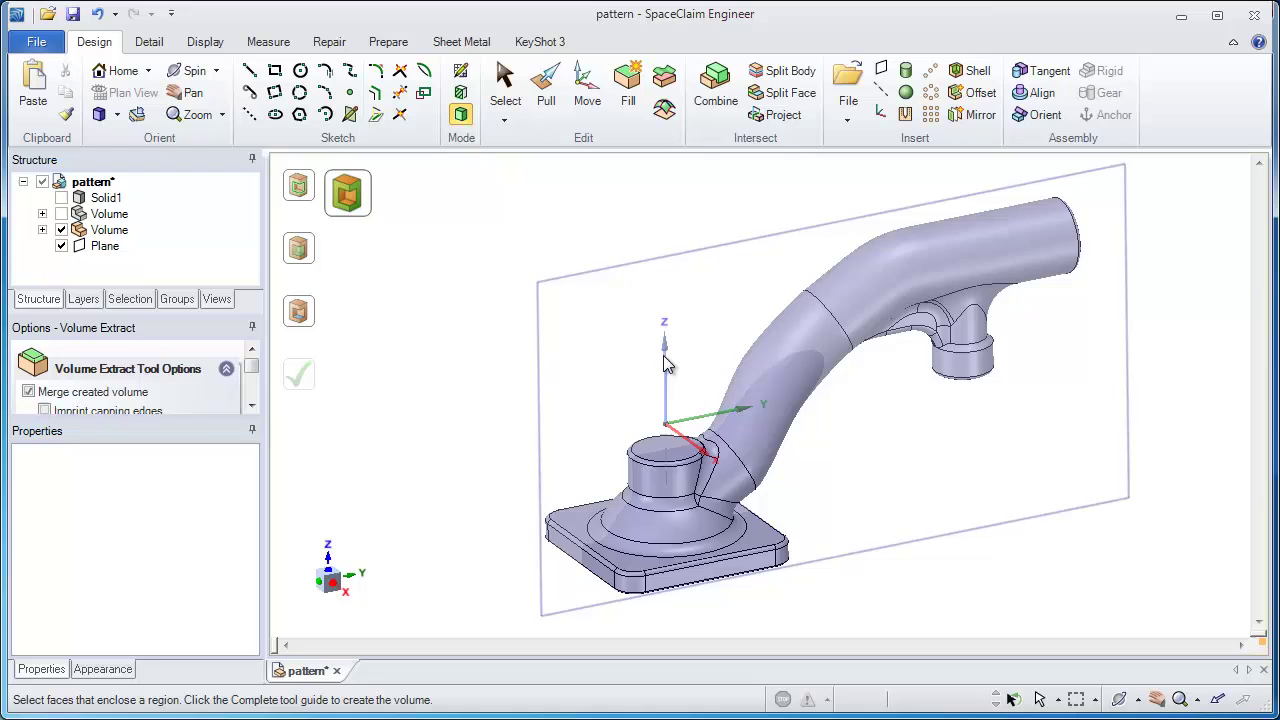
Step: Move a copy of the plane along its normal up to the centre of the upper pipe's circular end face
left_click(587, 90)
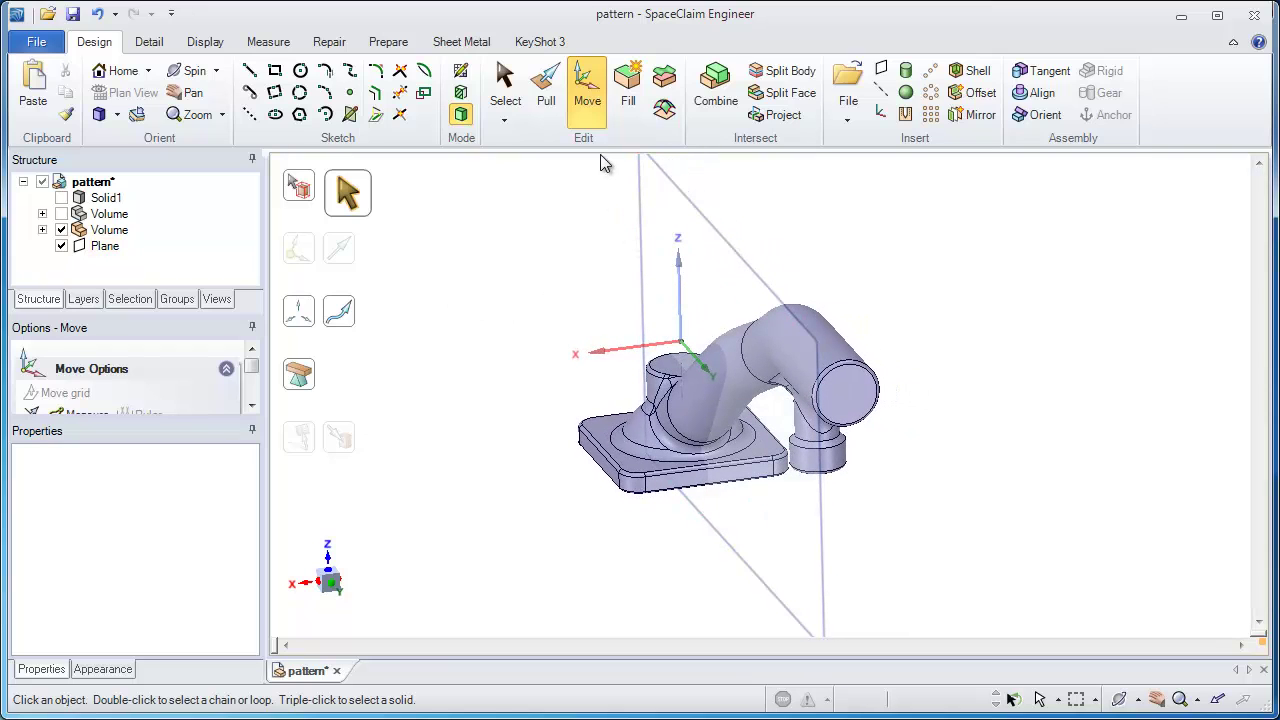
left_click(752, 280)
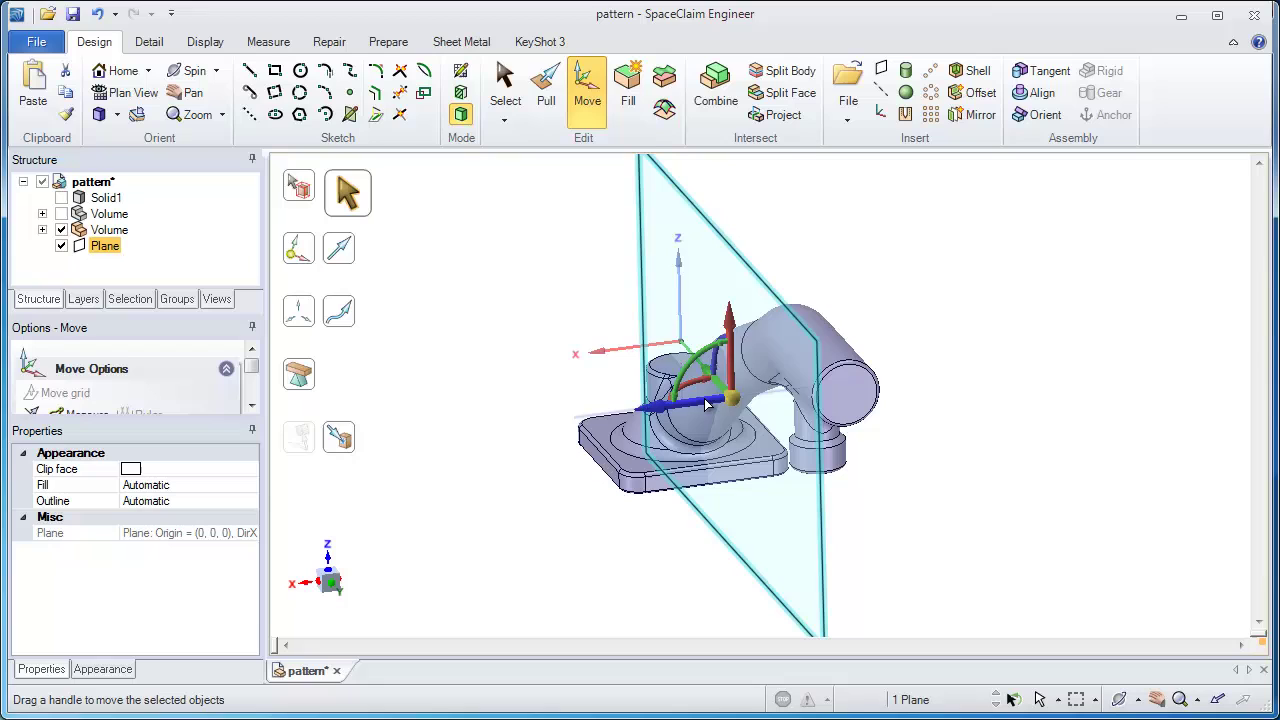
key("u")
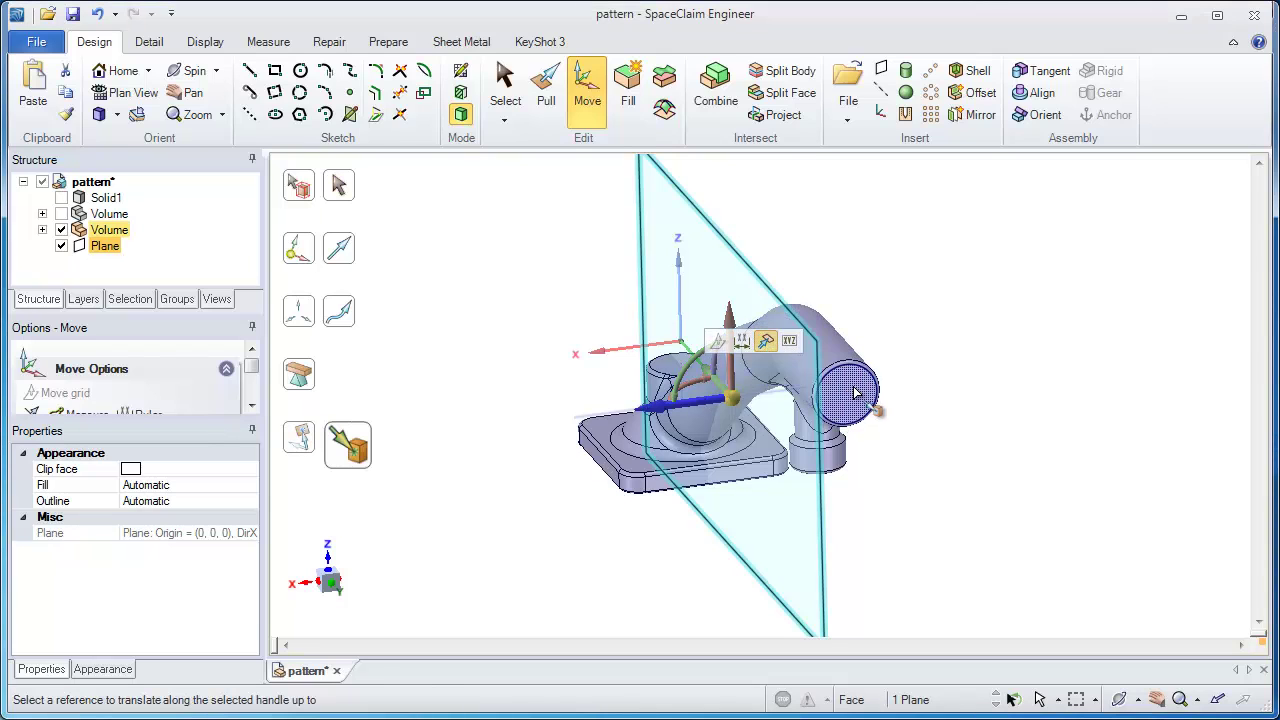
left_click(859, 393, "ctrl")
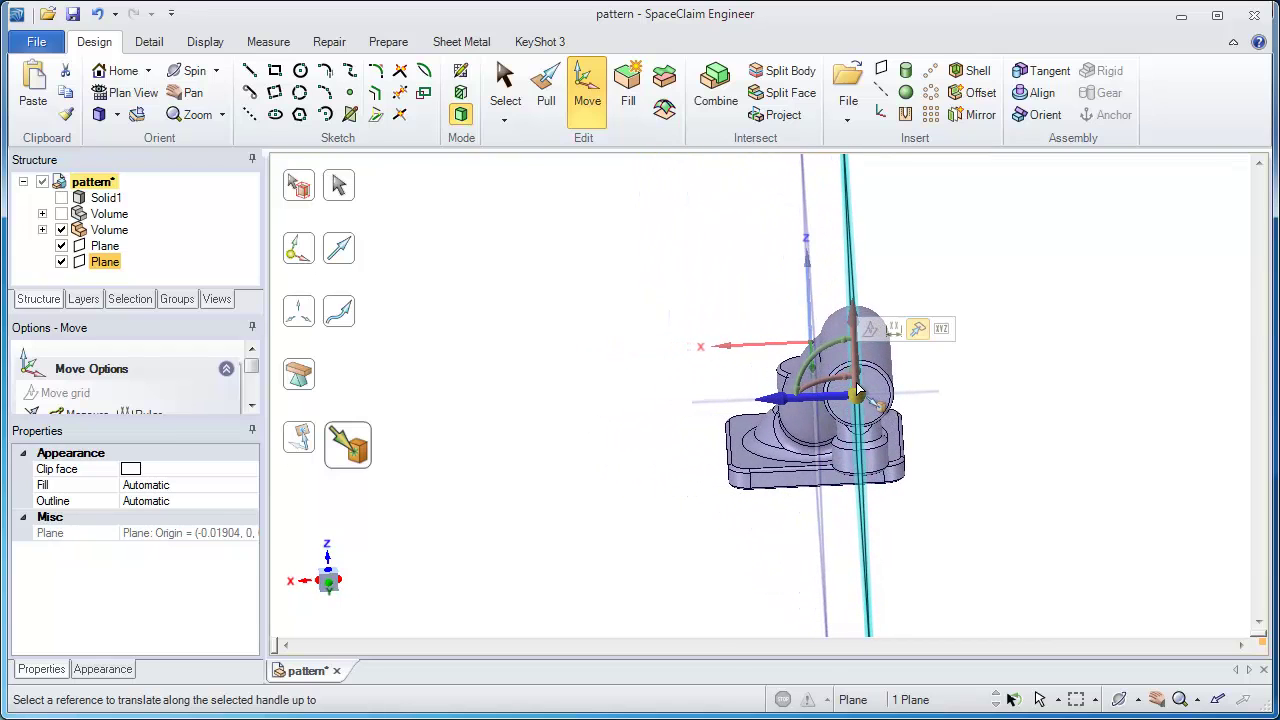
left_click(974, 489)
Step: Run a Draft analysis on the merged volume body, with the pull direction taken from the base flange's side face
key("h")
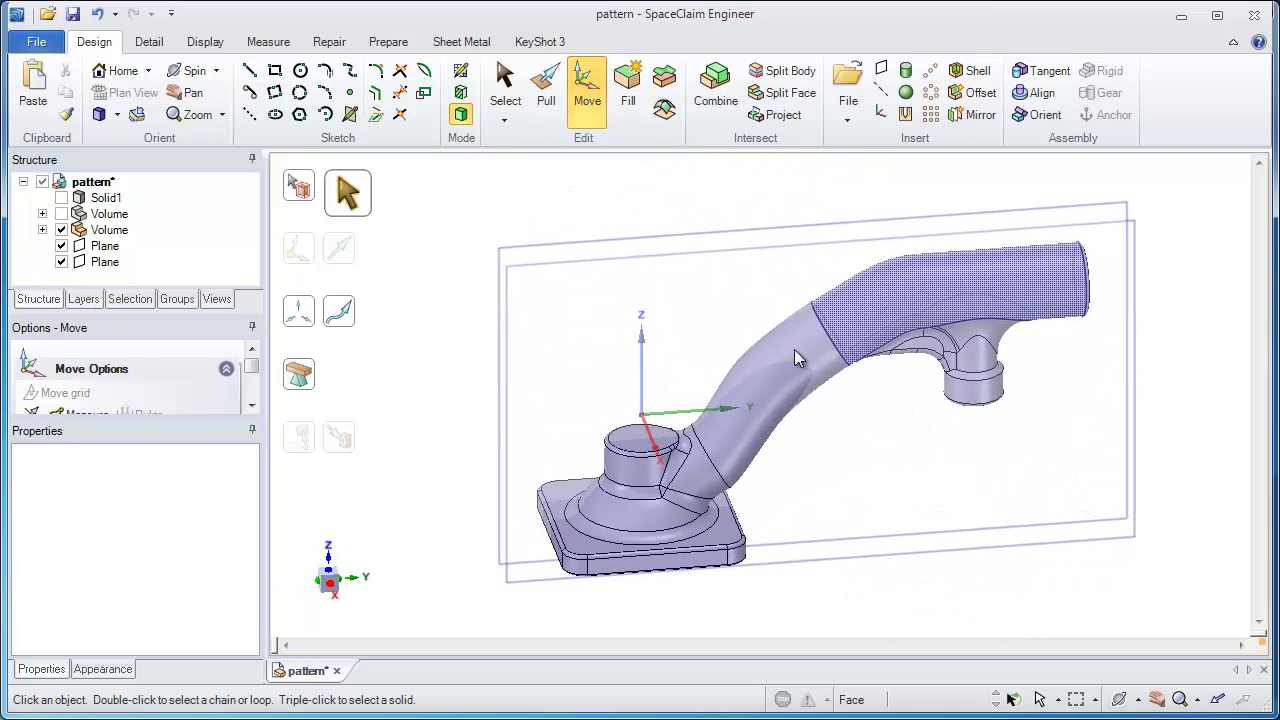
left_click(268, 41)
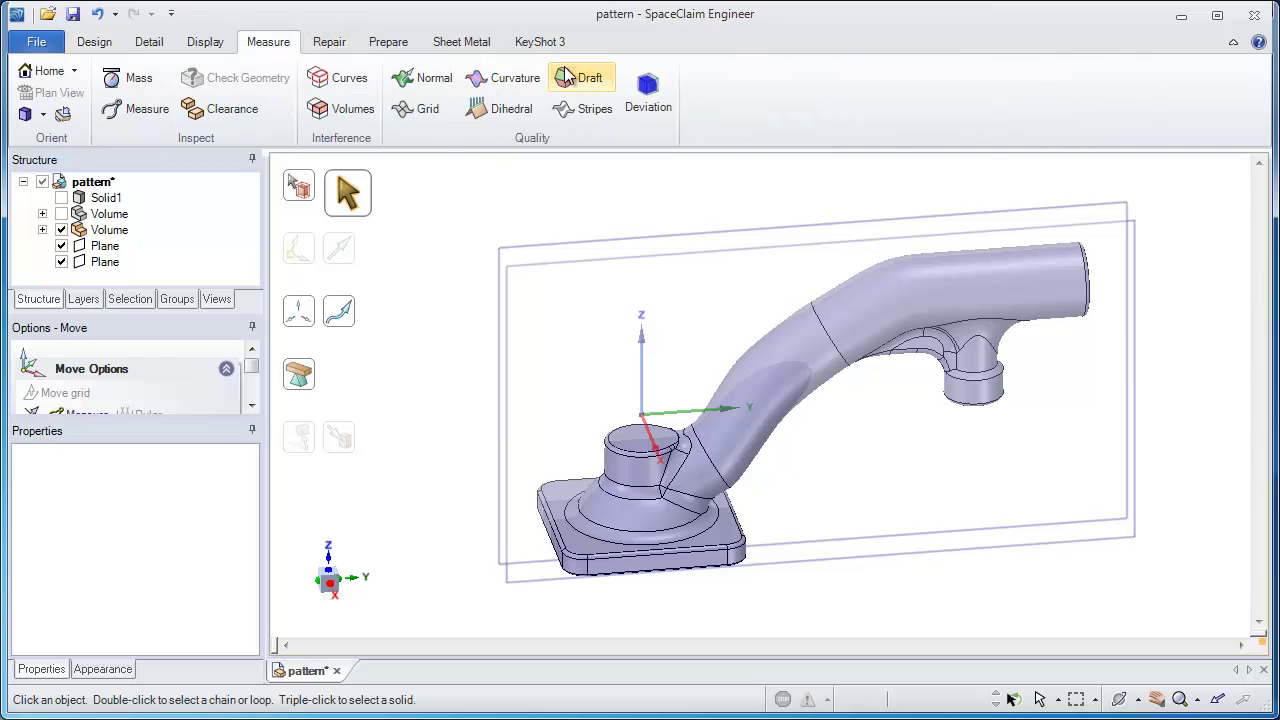
left_click(581, 78)
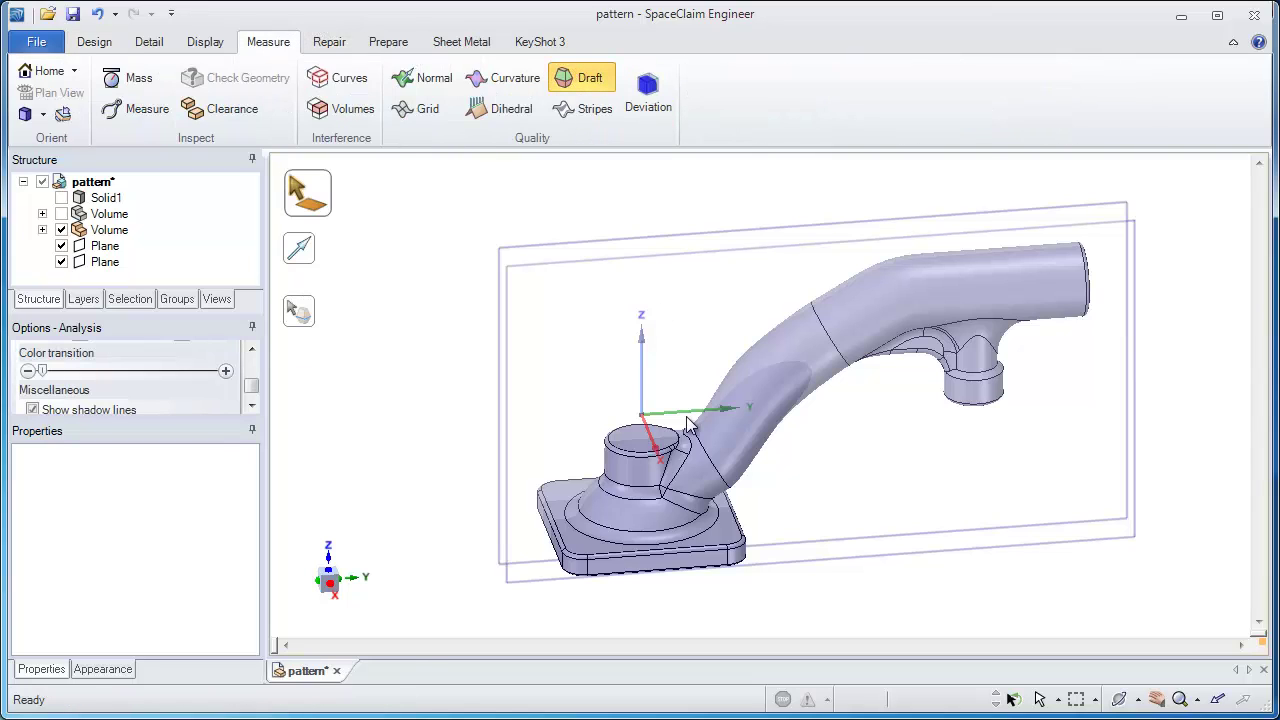
left_click(738, 468)
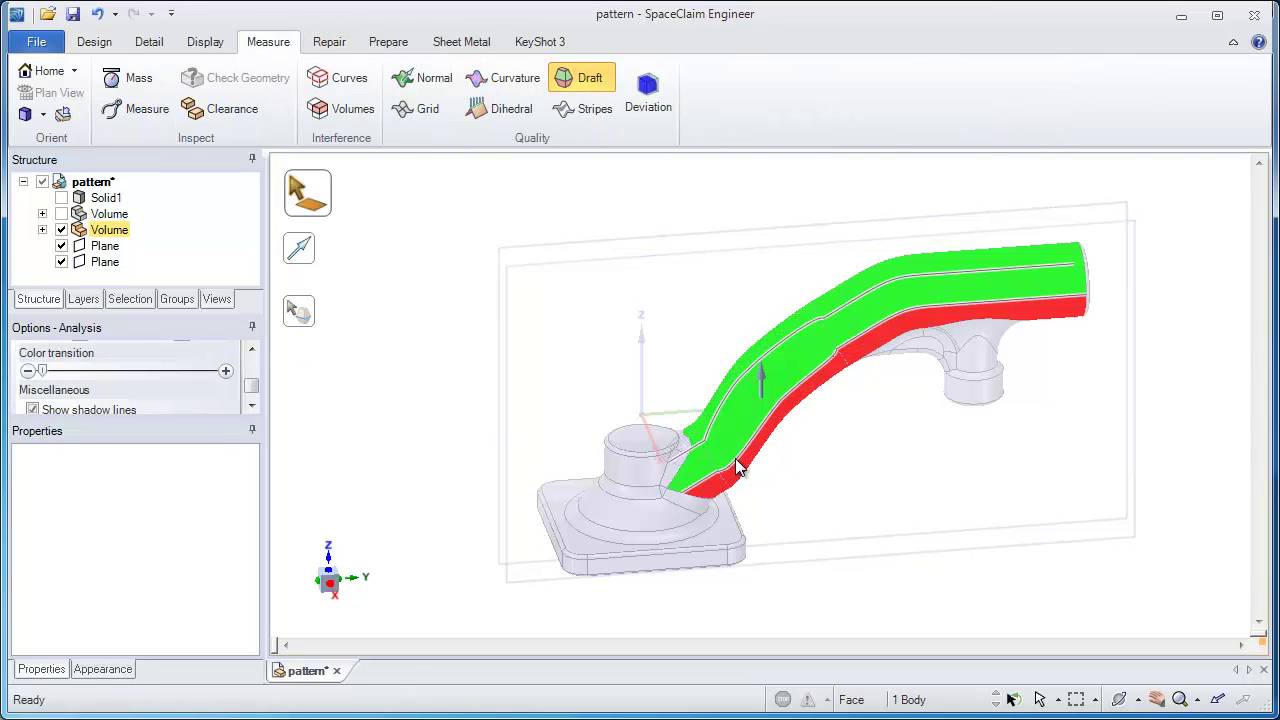
left_click(792, 464)
mouse_move(680, 523)
middle_mouse_down()
mouse_move(688, 530)
mouse_move(449, 403)
mouse_move(471, 491)
middle_mouse_up()
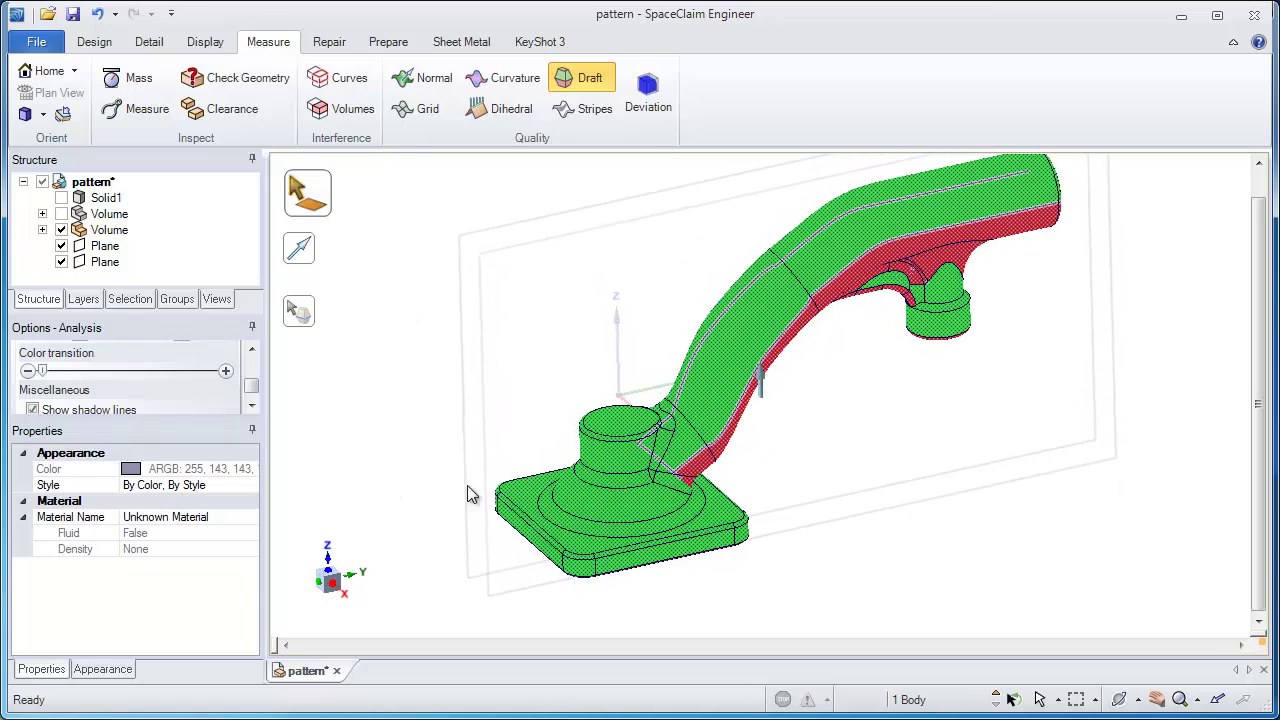
left_click(316, 260)
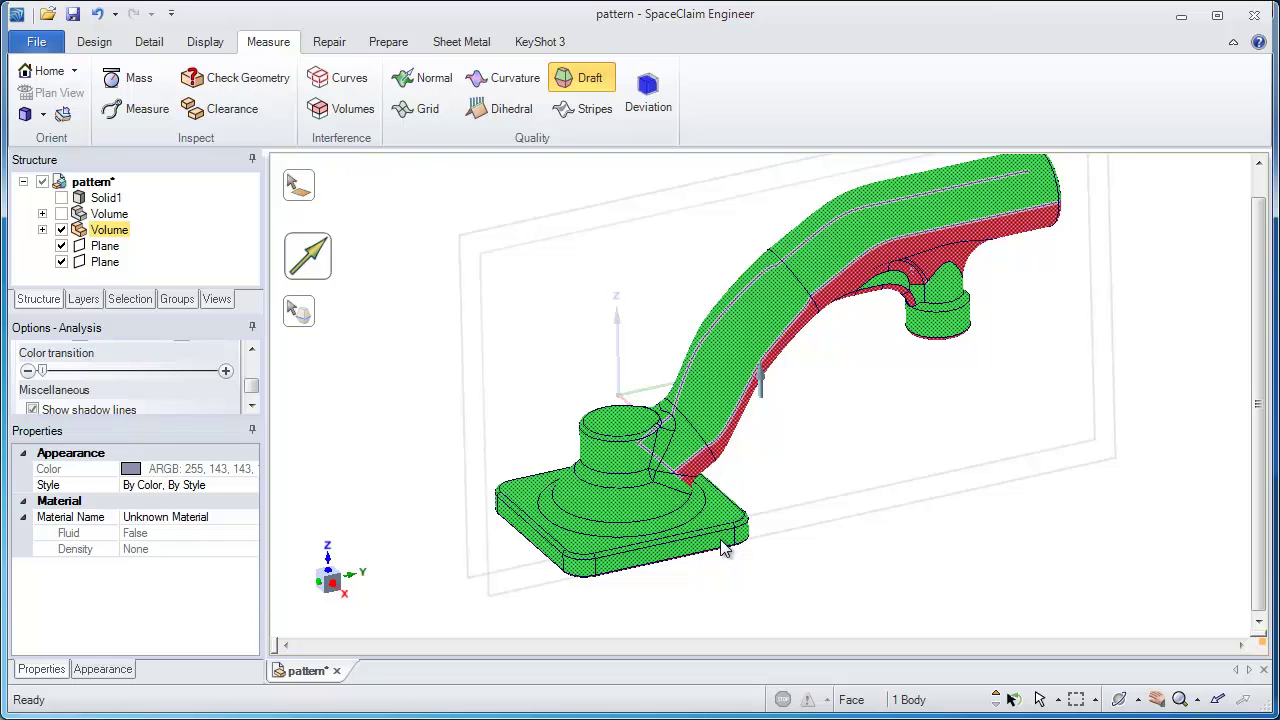
left_click(724, 549)
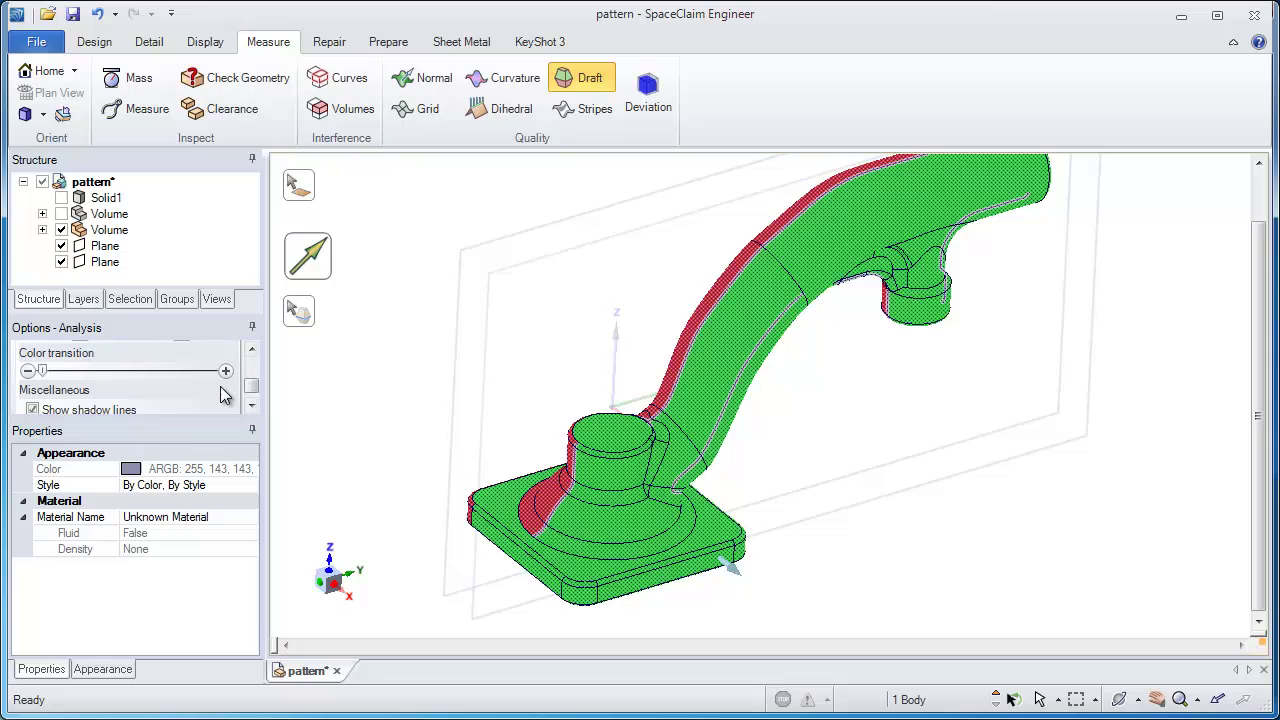
Step: Create curves from the draft analysis shadow lines on the merged volume body and close the analysis
left_click(308, 328)
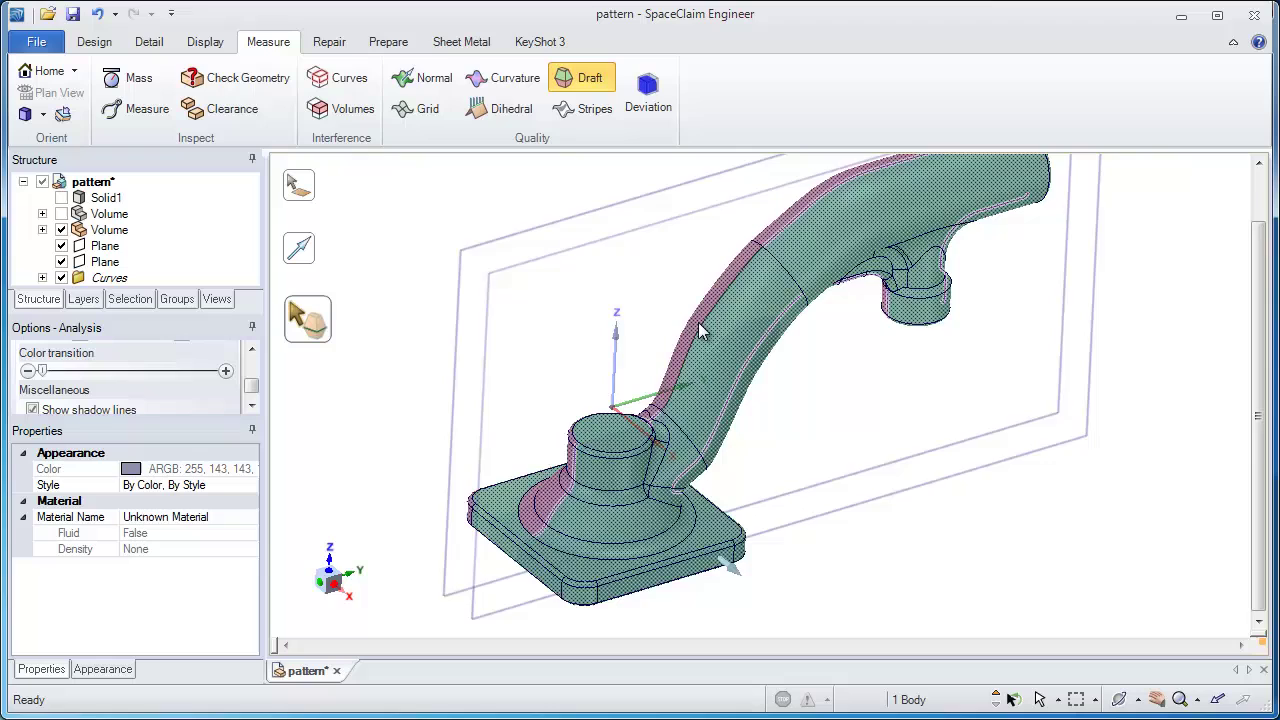
middle_click_drag(698, 322, 772, 362)
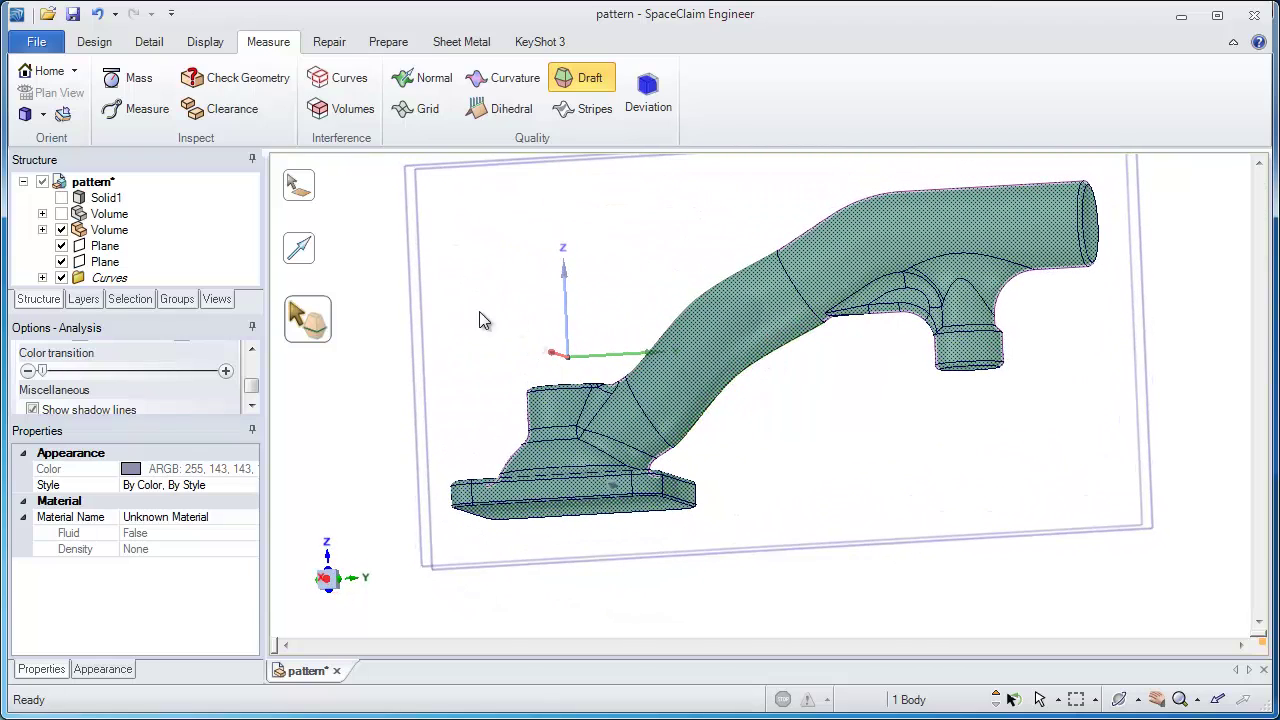
left_click(94, 42)
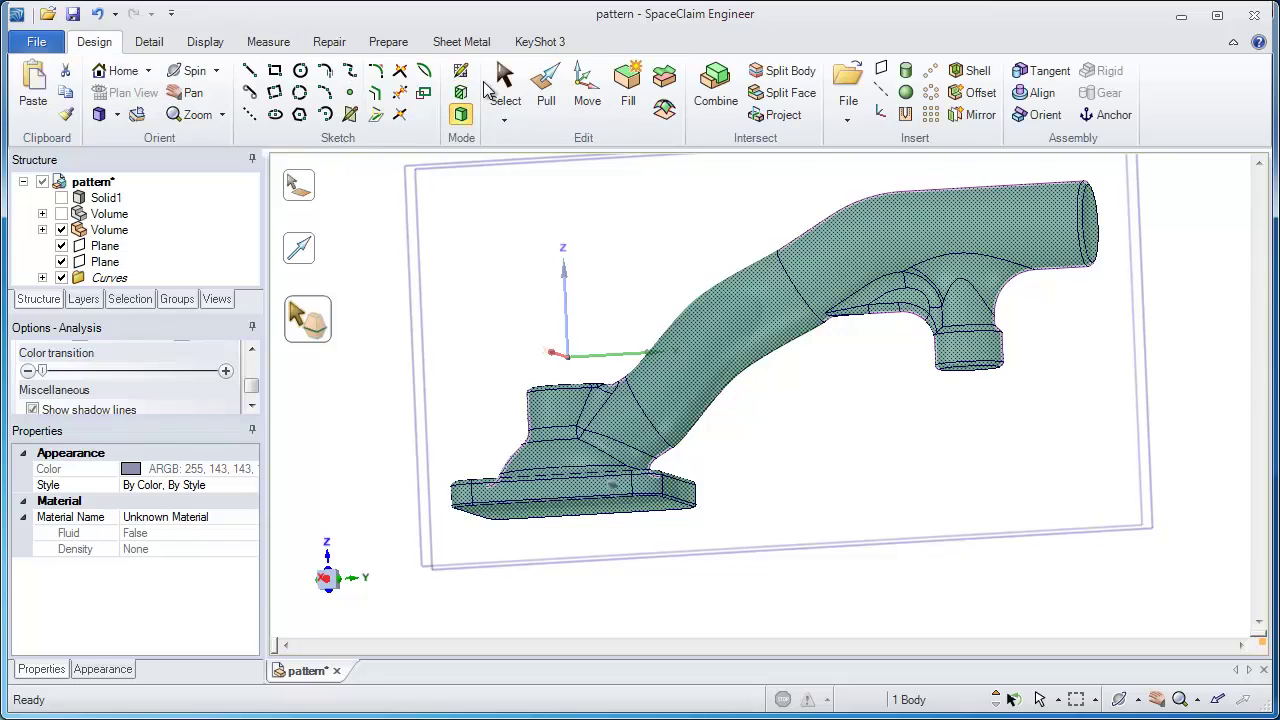
left_click(505, 88)
middle_click_drag(451, 280, 431, 306)
left_click(105, 230)
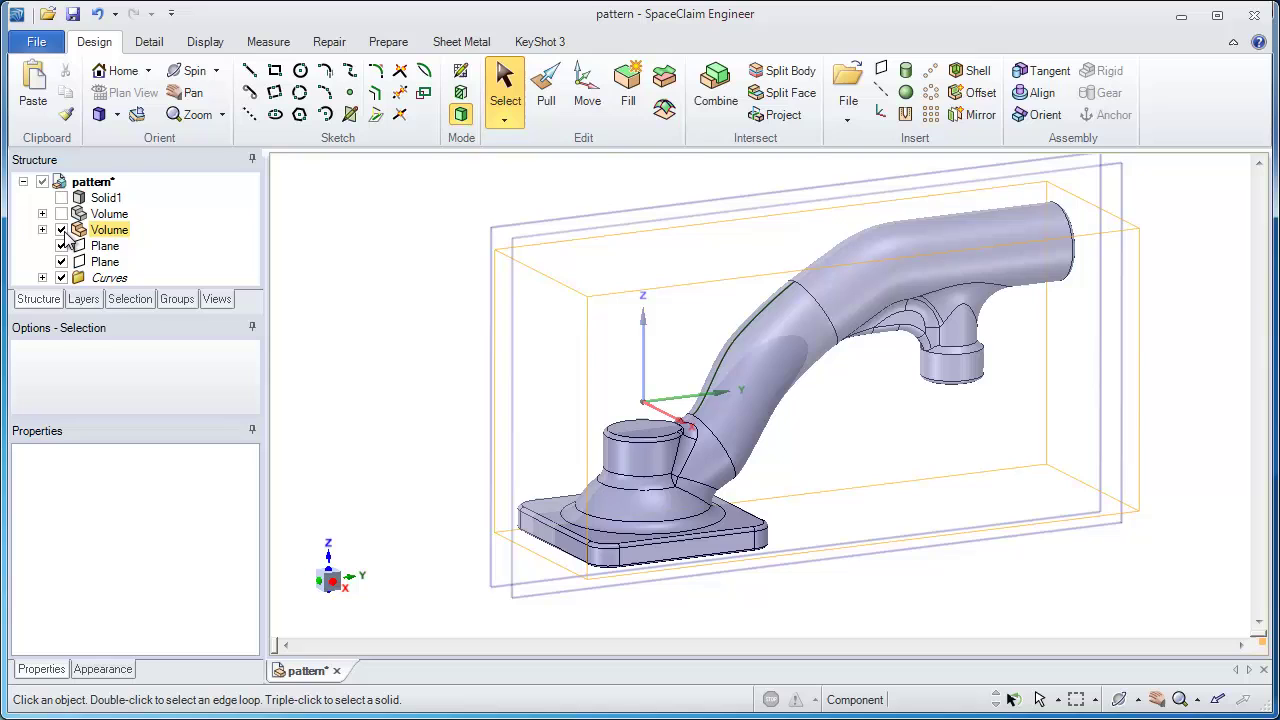
left_click(61, 230)
left_click(61, 230)
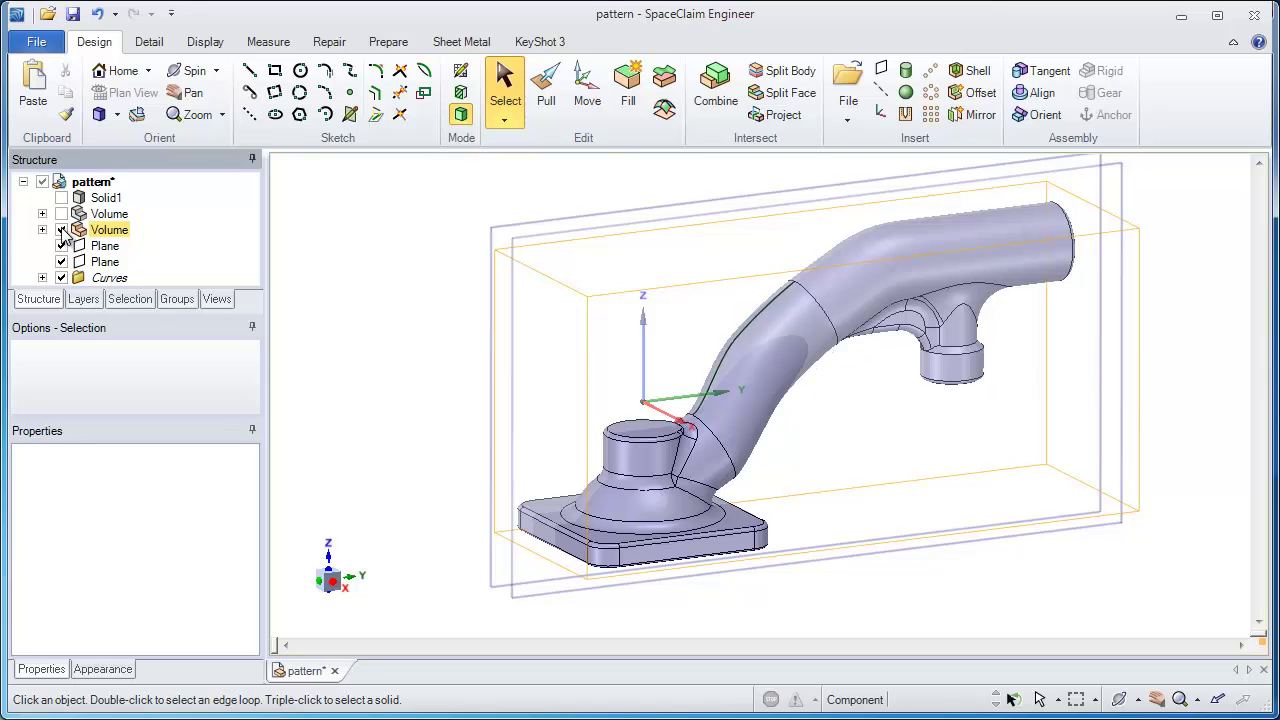
left_click(351, 214)
Step: Extrude the parting curve on the pipe's upper bend upward along the Z axis into a surface about 6.5 in high
left_click(546, 100)
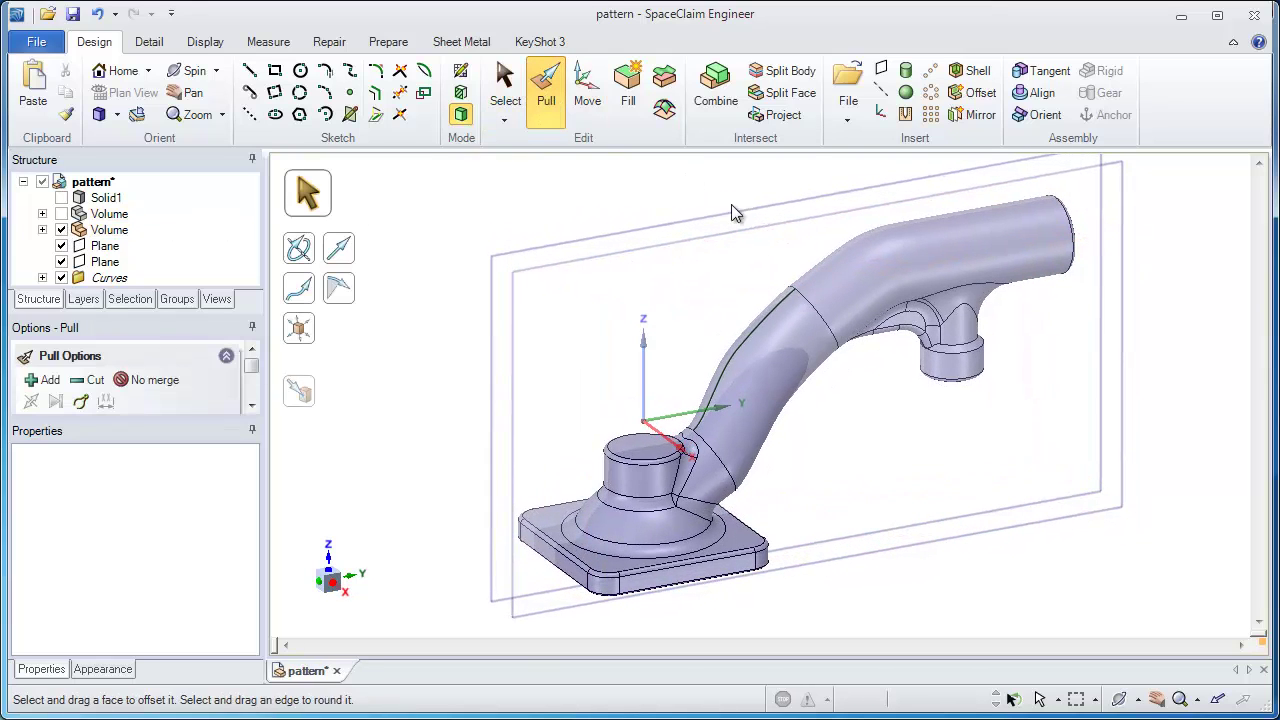
left_click(752, 340)
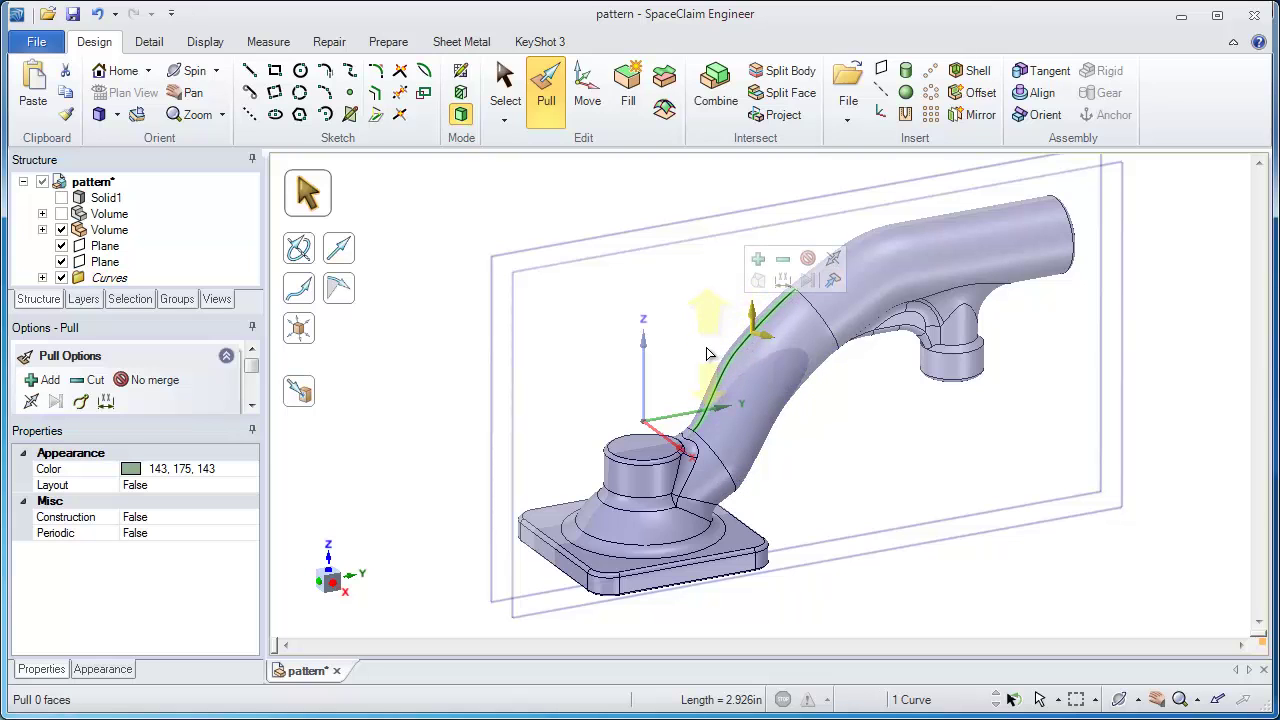
left_click(646, 358, "alt")
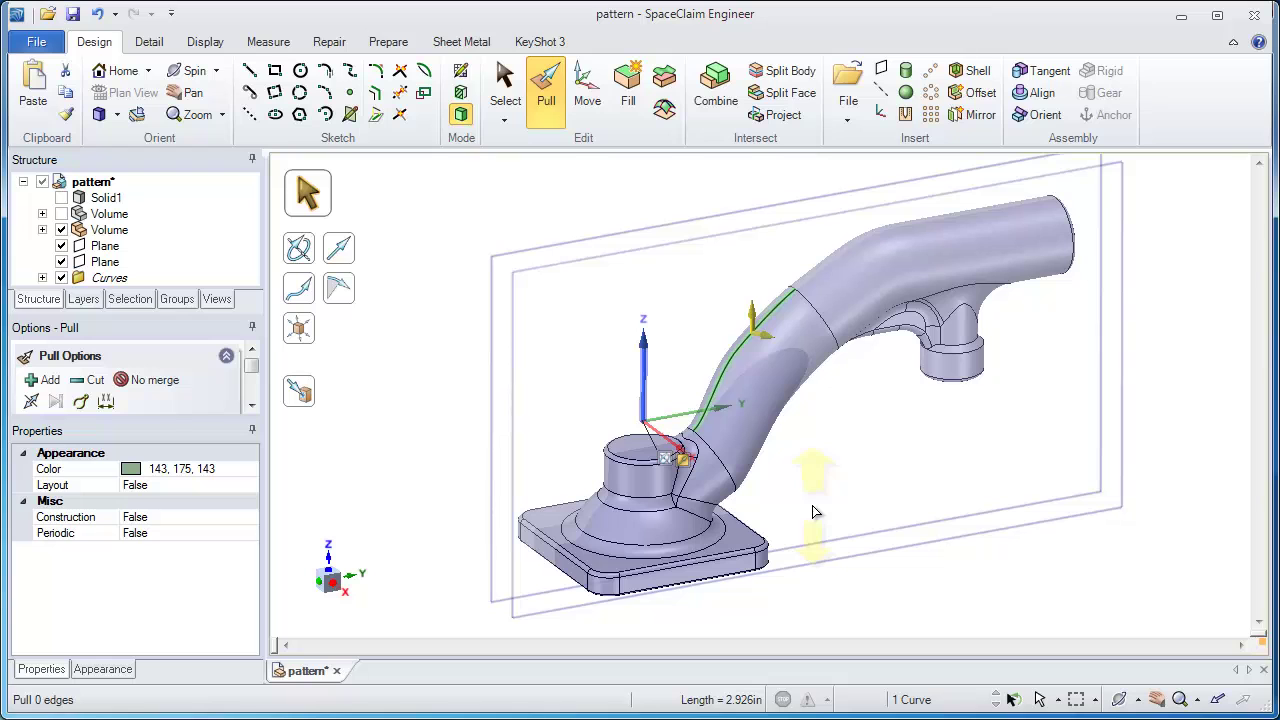
left_click_drag(815, 505, 840, 138)
Step: Extrude the parting curve on the pipe's underside downward along the Z axis into a surface about 5.6 in high
middle_click_drag(815, 300, 810, 360)
left_click(808, 356)
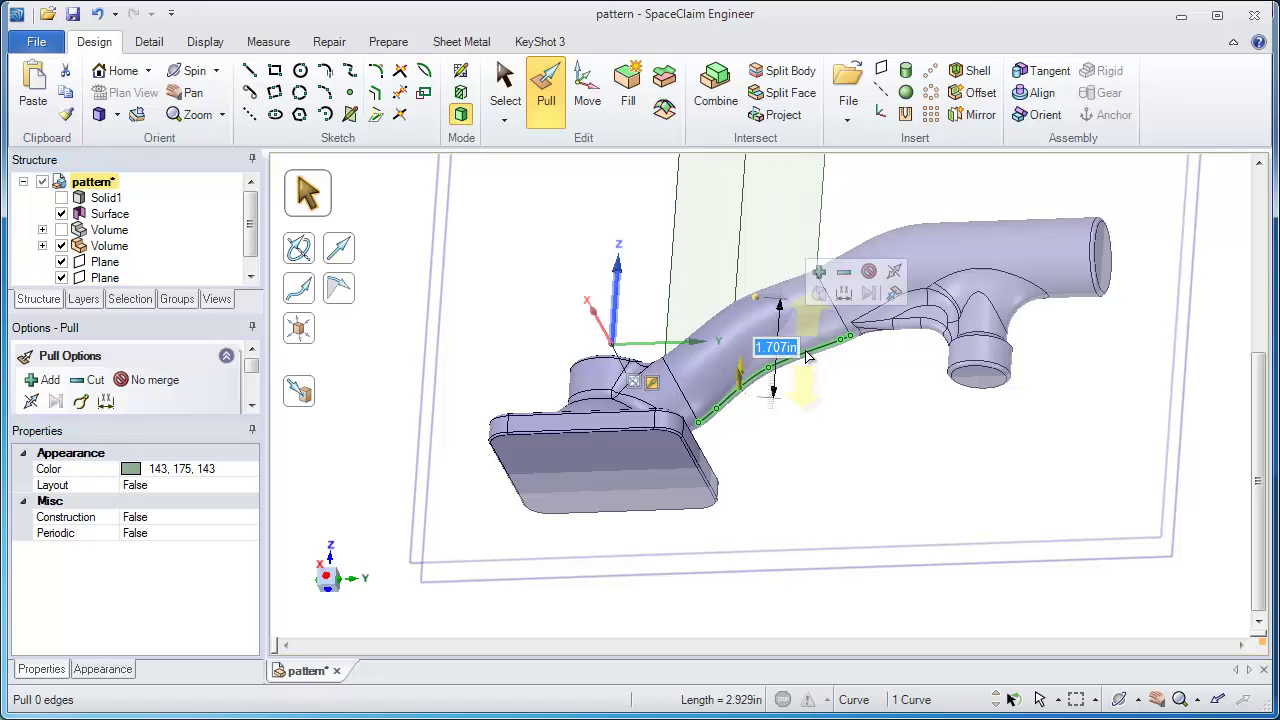
key("alt")
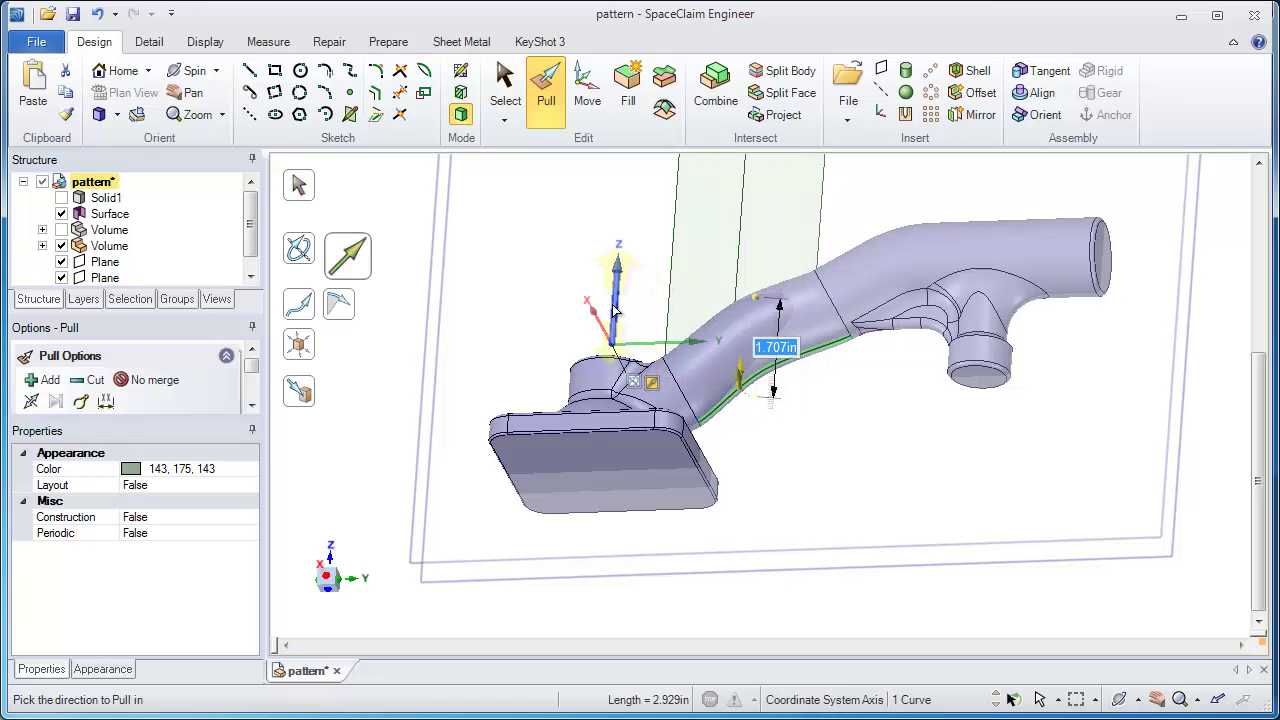
left_click(613, 311)
left_click_drag(1043, 371, 1024, 718)
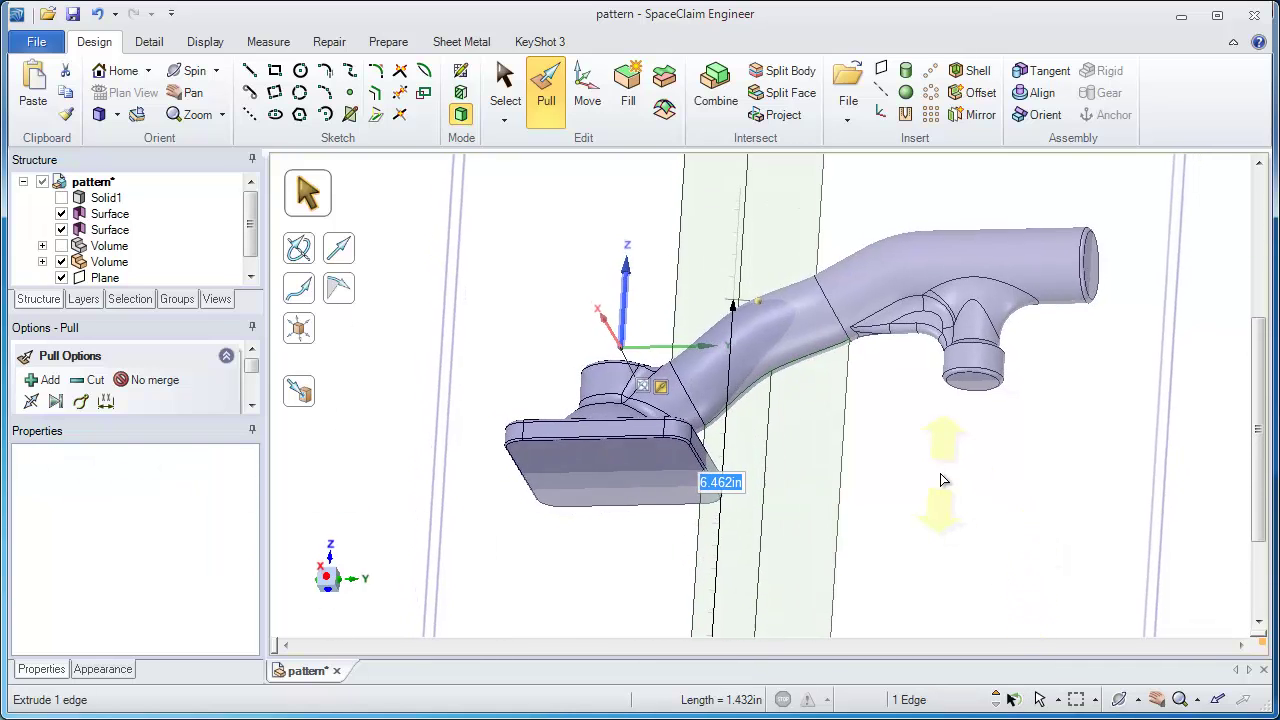
Step: Extend the lower surface about 9.7 in along the Y axis from its vertical edge on the pipe outlet side
middle_click_drag(943, 480, 798, 508)
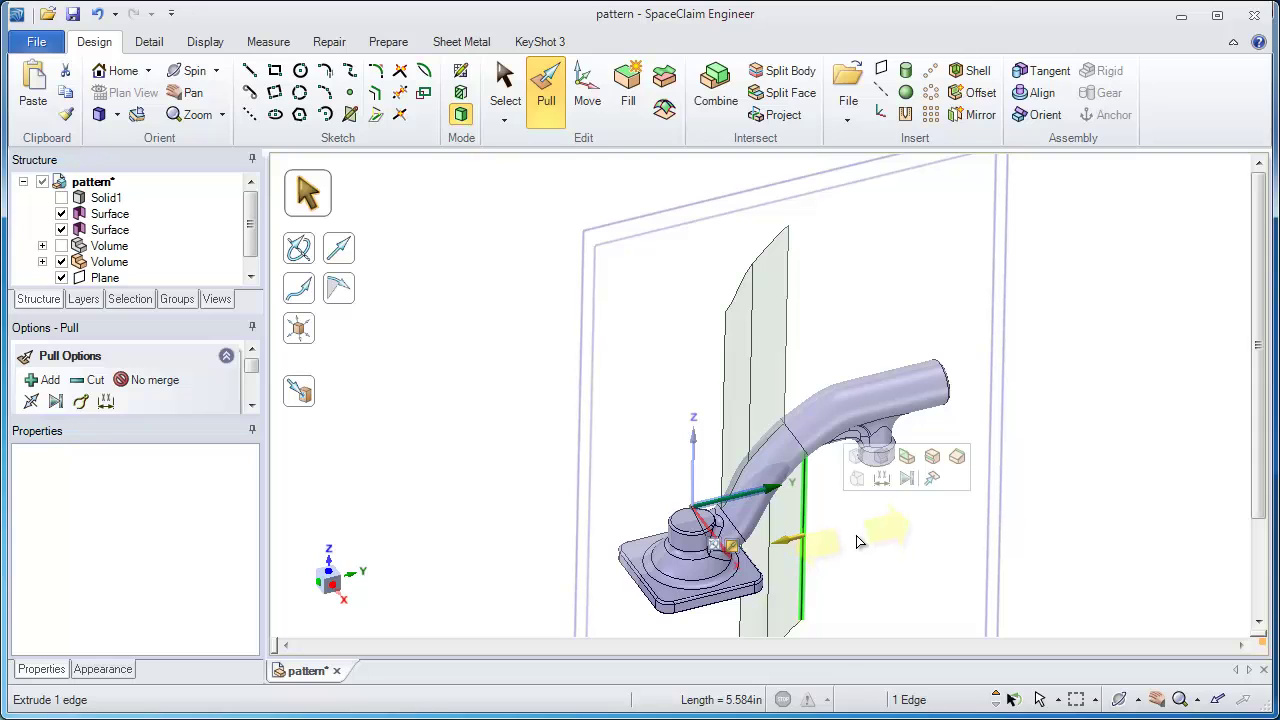
left_click_drag(856, 535, 1066, 518)
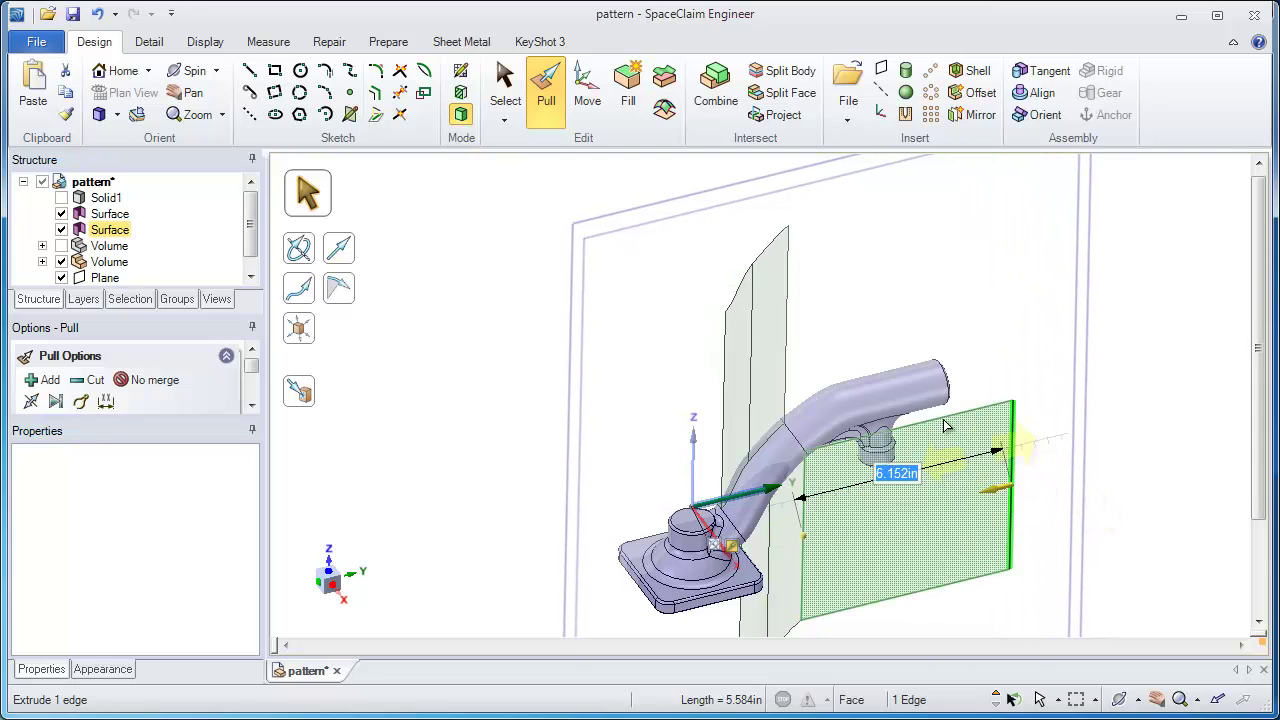
left_click_drag(926, 311, 1018, 296)
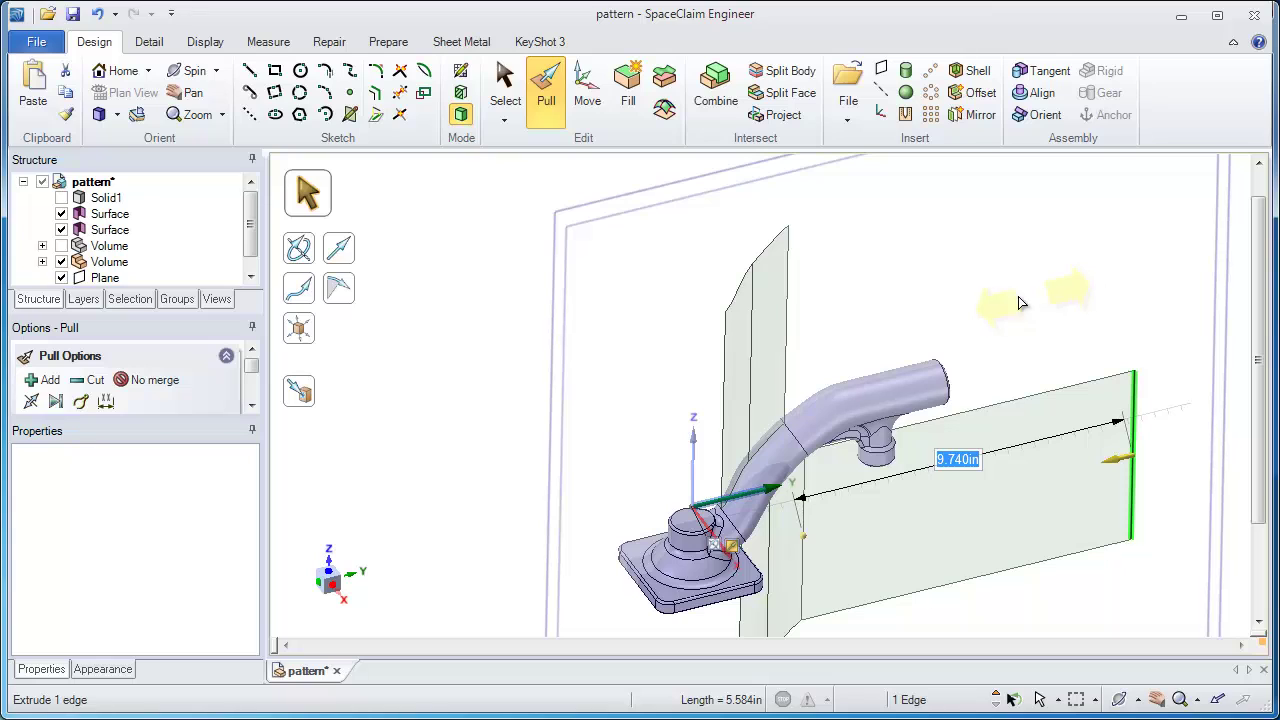
Step: Extend the upper surface along the Y axis on the pipe outlet side, up to the outer end of the lower surface
left_click(795, 313)
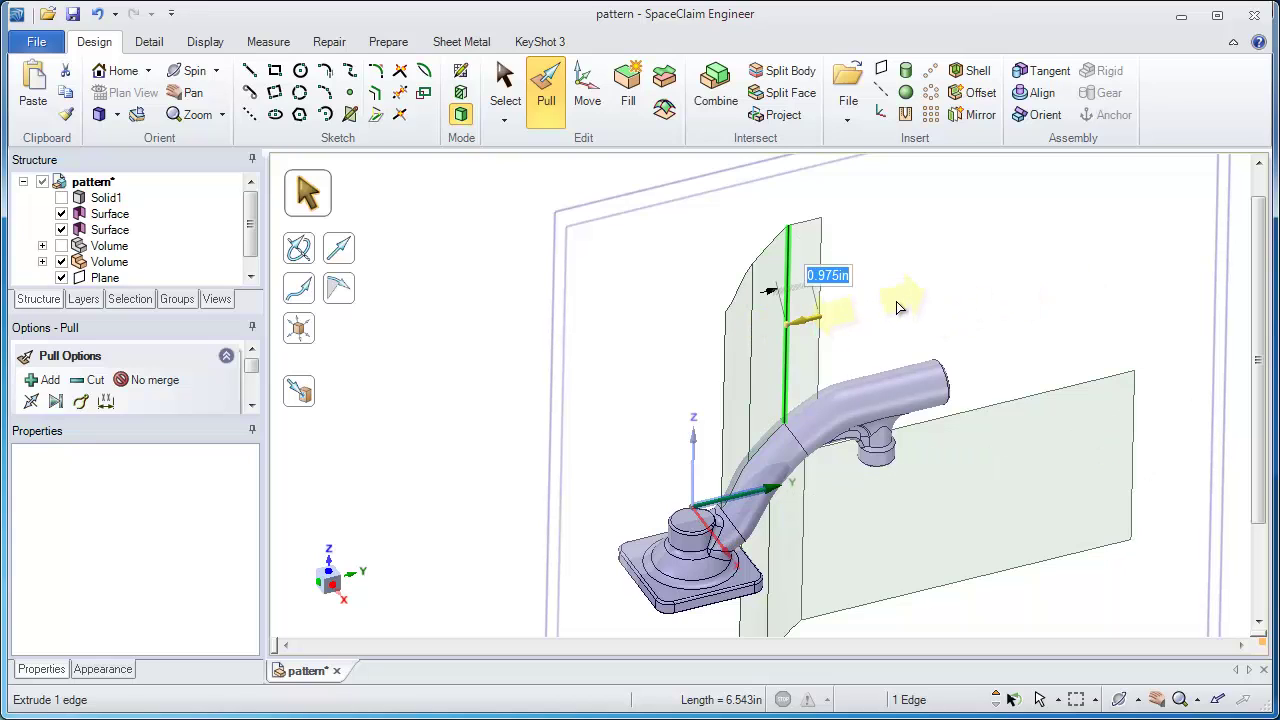
left_click_drag(897, 307, 1167, 266)
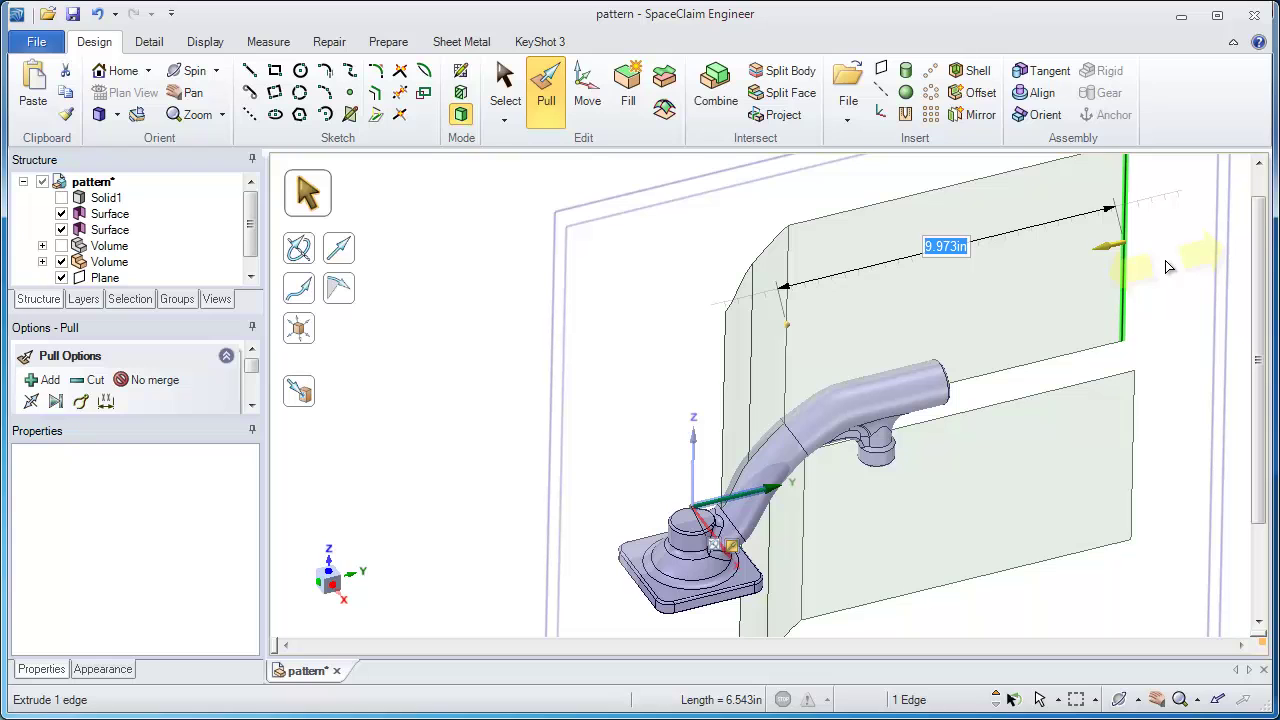
middle_click_drag(1171, 329, 1095, 272)
left_click(298, 391)
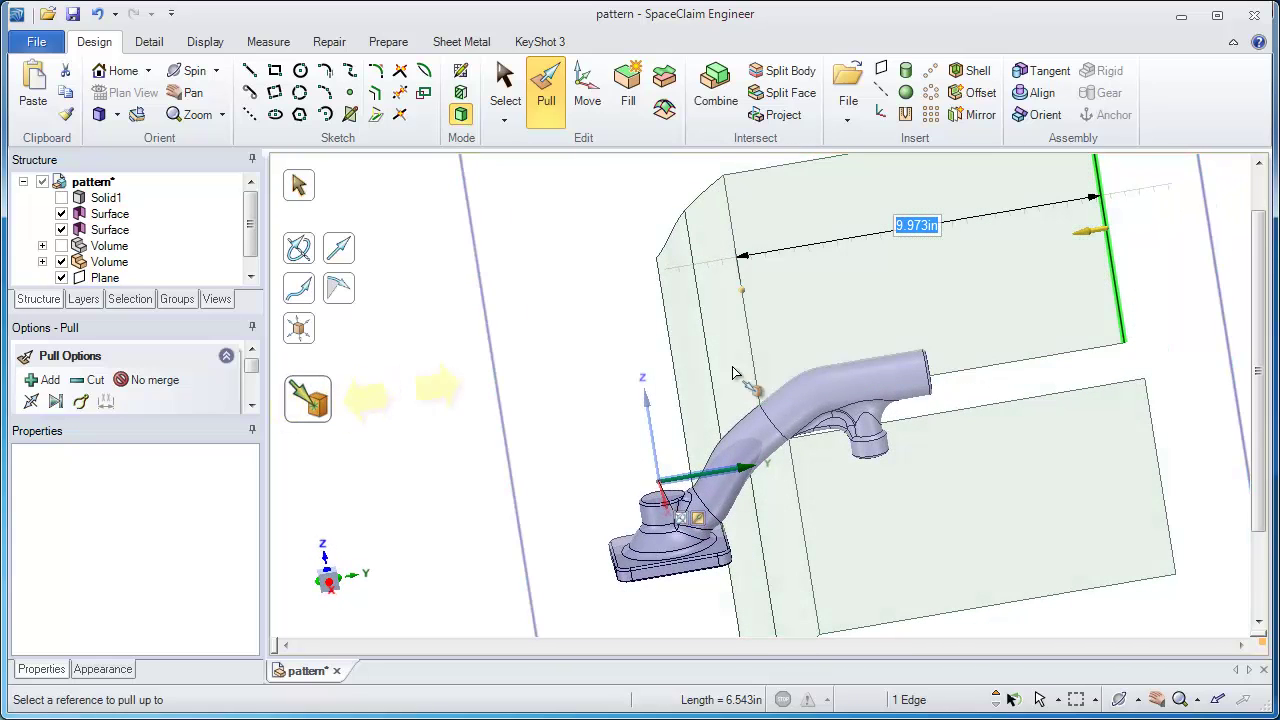
left_click(1148, 381)
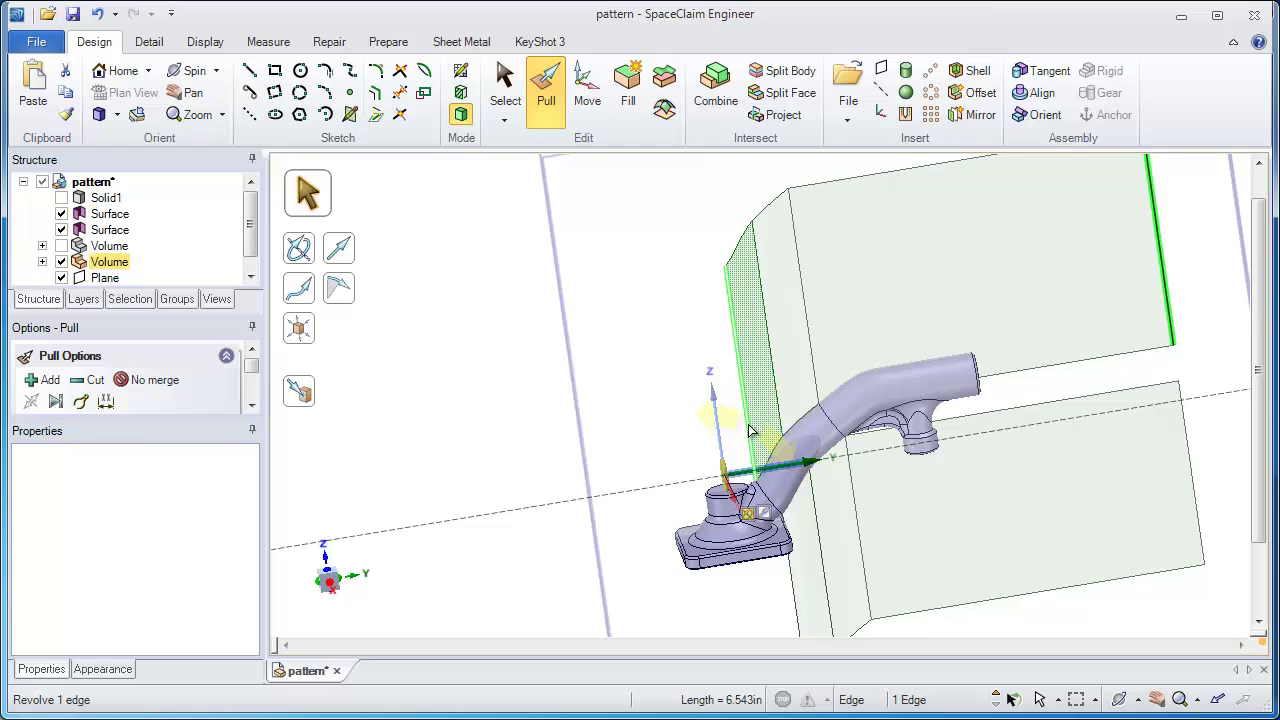
Step: Extend the upper surface's vertical edge on the flange side along the Y axis, well past the base flange
left_click(745, 423)
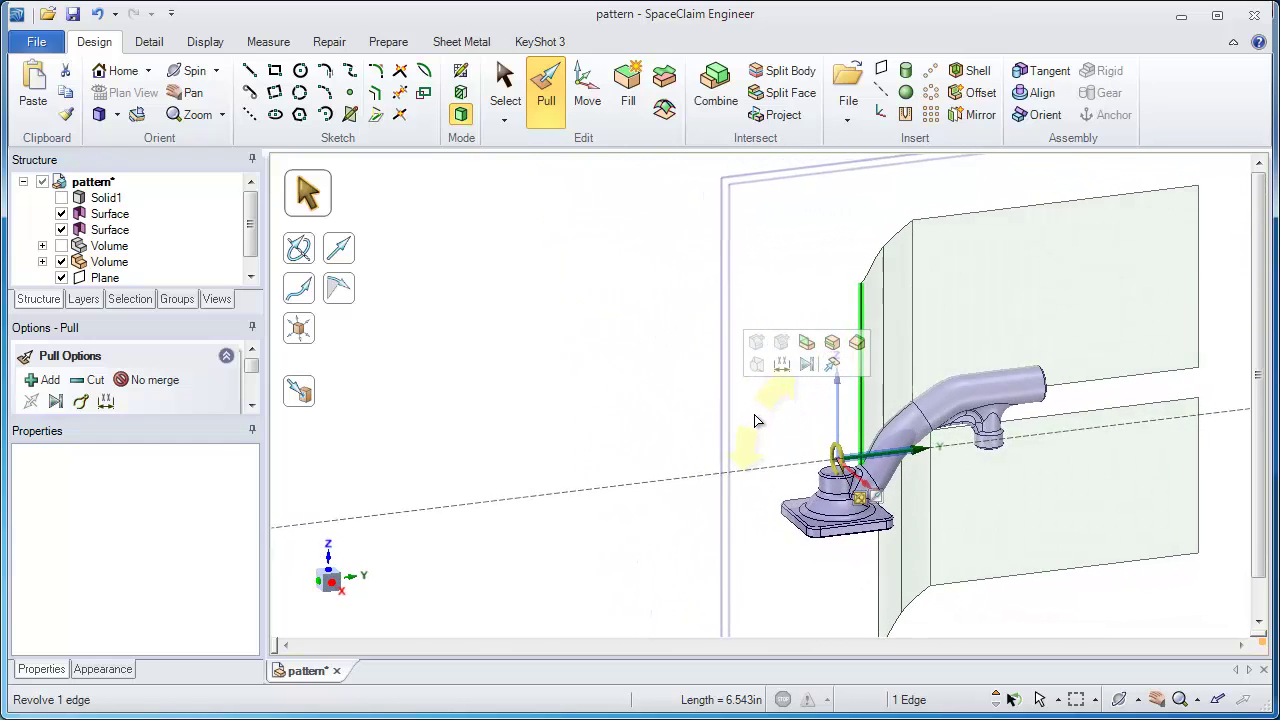
left_click(875, 500)
left_click_drag(742, 308, 495, 306)
Step: Extend the lower surface's flange-side edge along the Y axis, up to the outer vertical edge of the upper surface
left_click(872, 582)
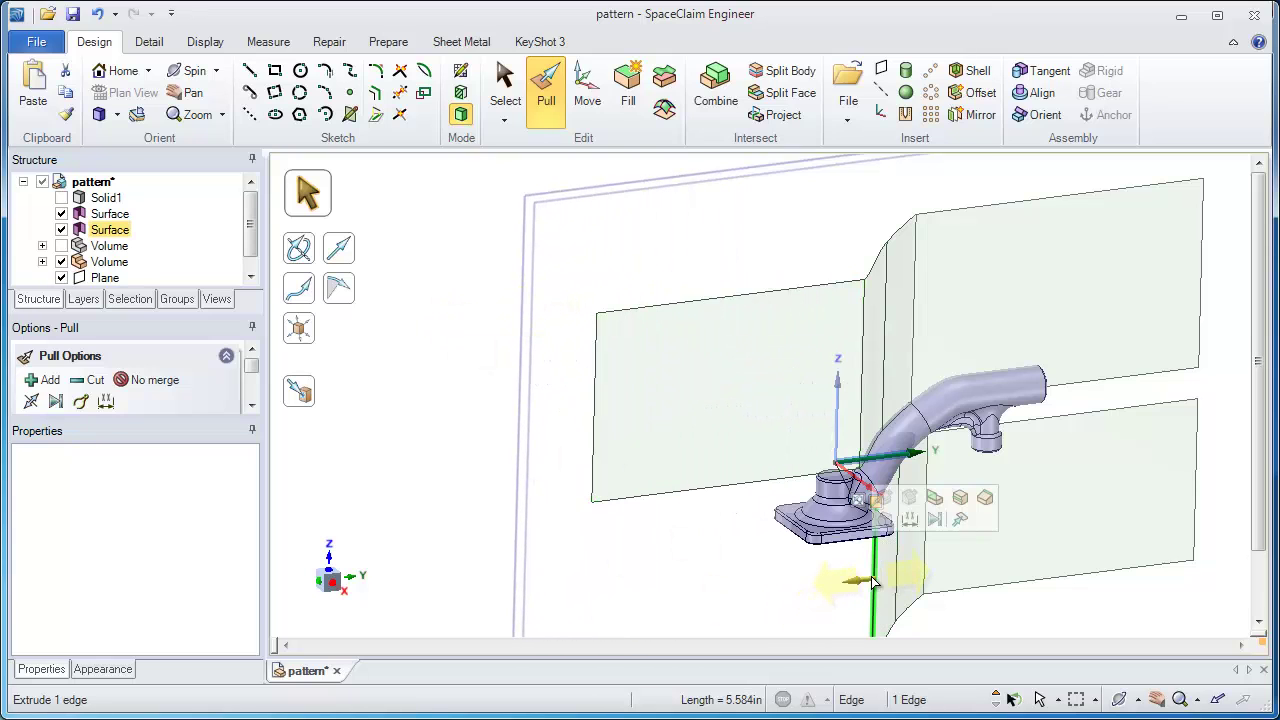
middle_click_drag(836, 563, 826, 560)
left_click_drag(826, 560, 599, 568)
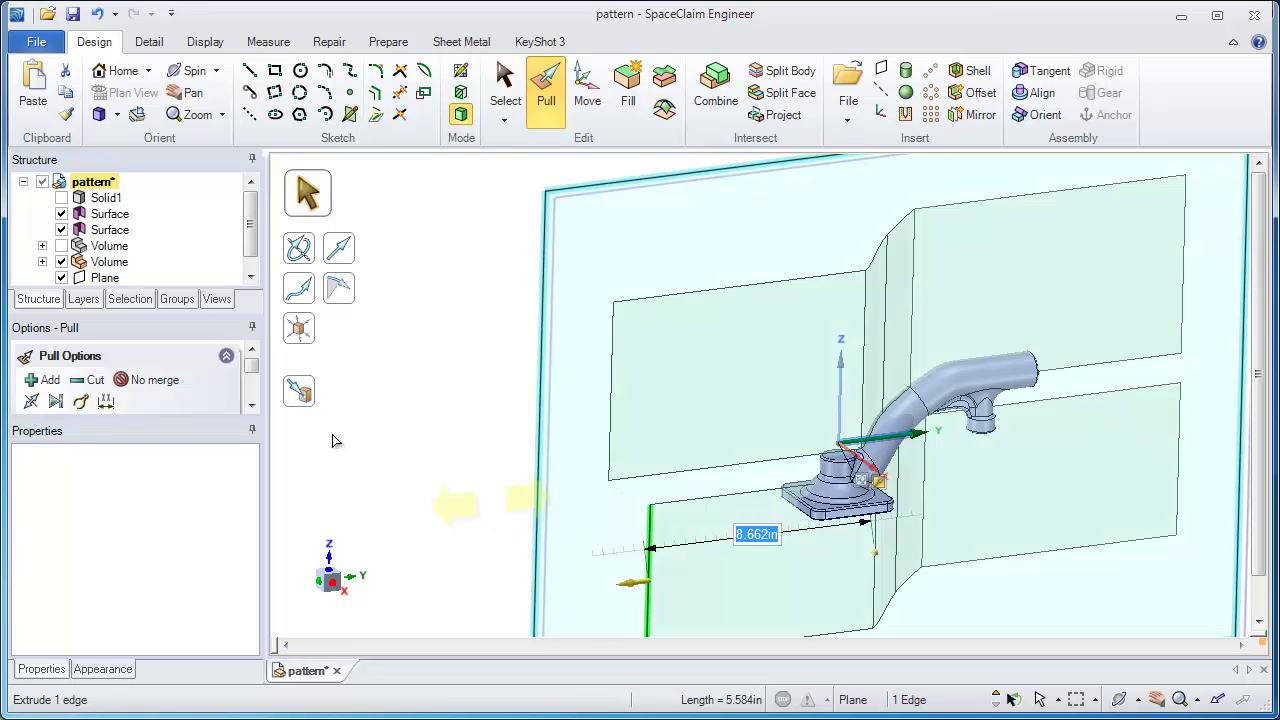
left_click(299, 391)
left_click(614, 407)
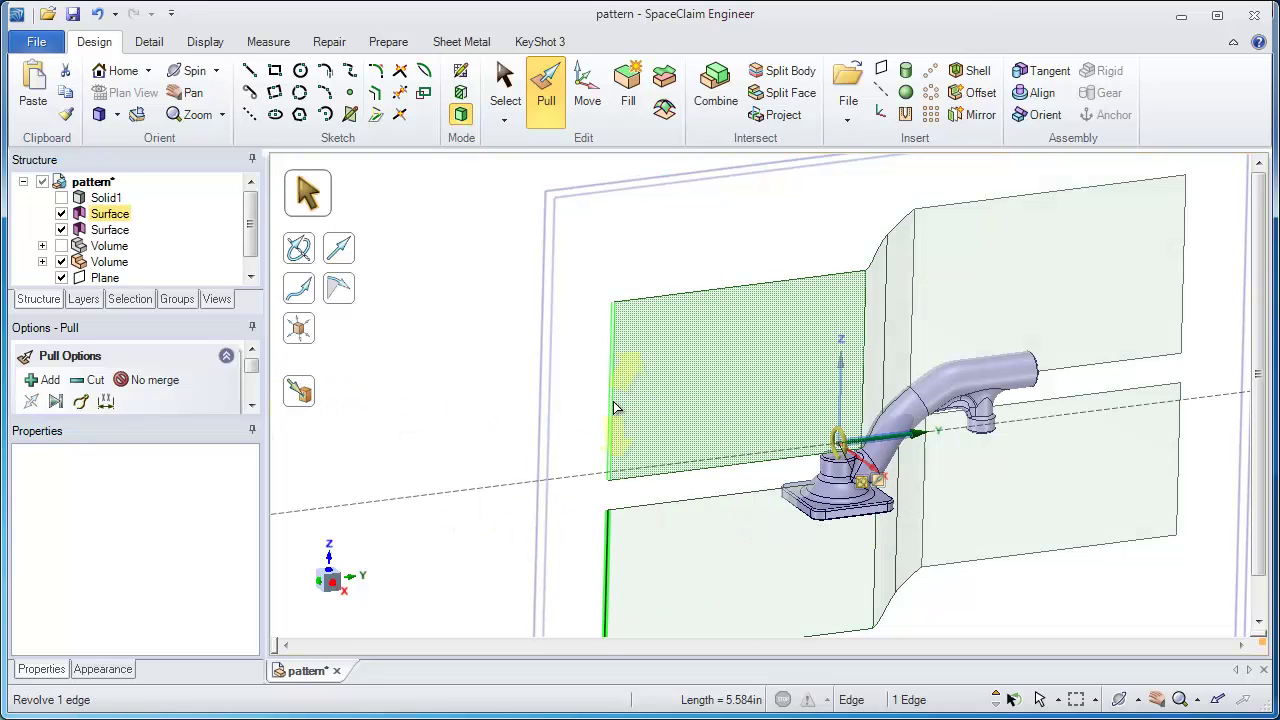
middle_click_drag(652, 477, 642, 470)
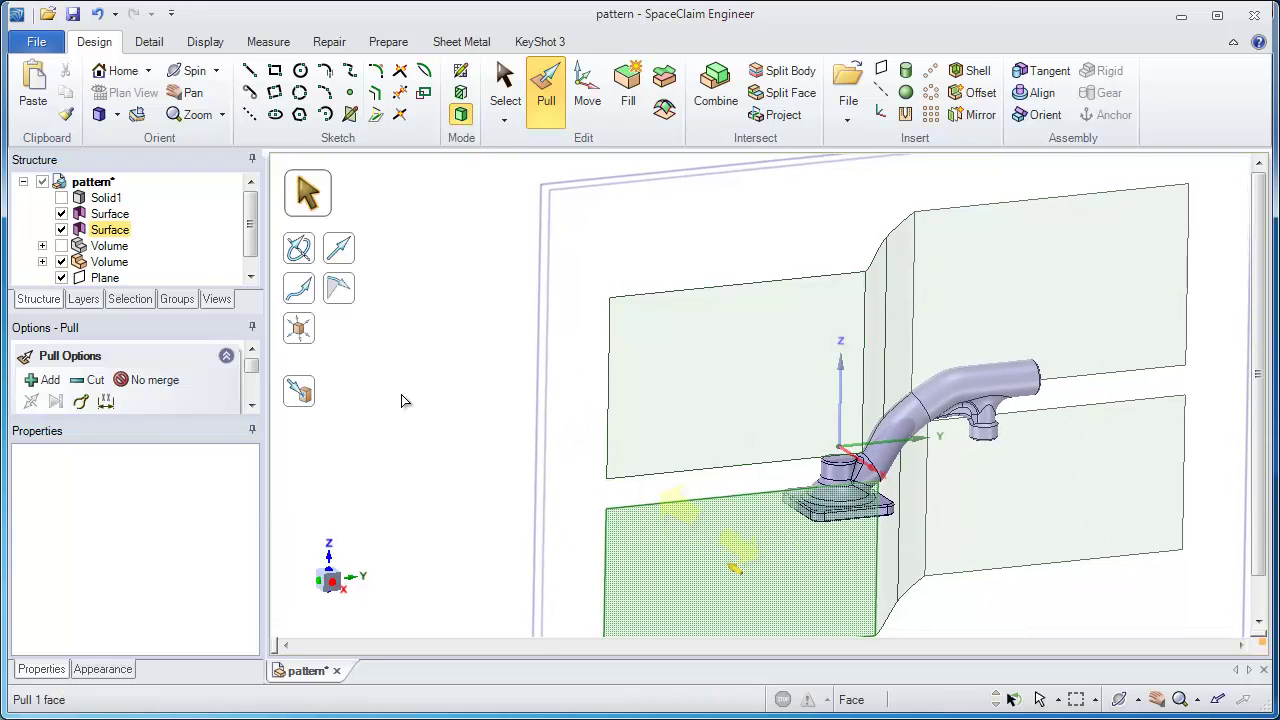
Step: Hide the merged volume and blend between the facing horizontal edges of the upper and lower surfaces on the flange side
left_click(61, 261)
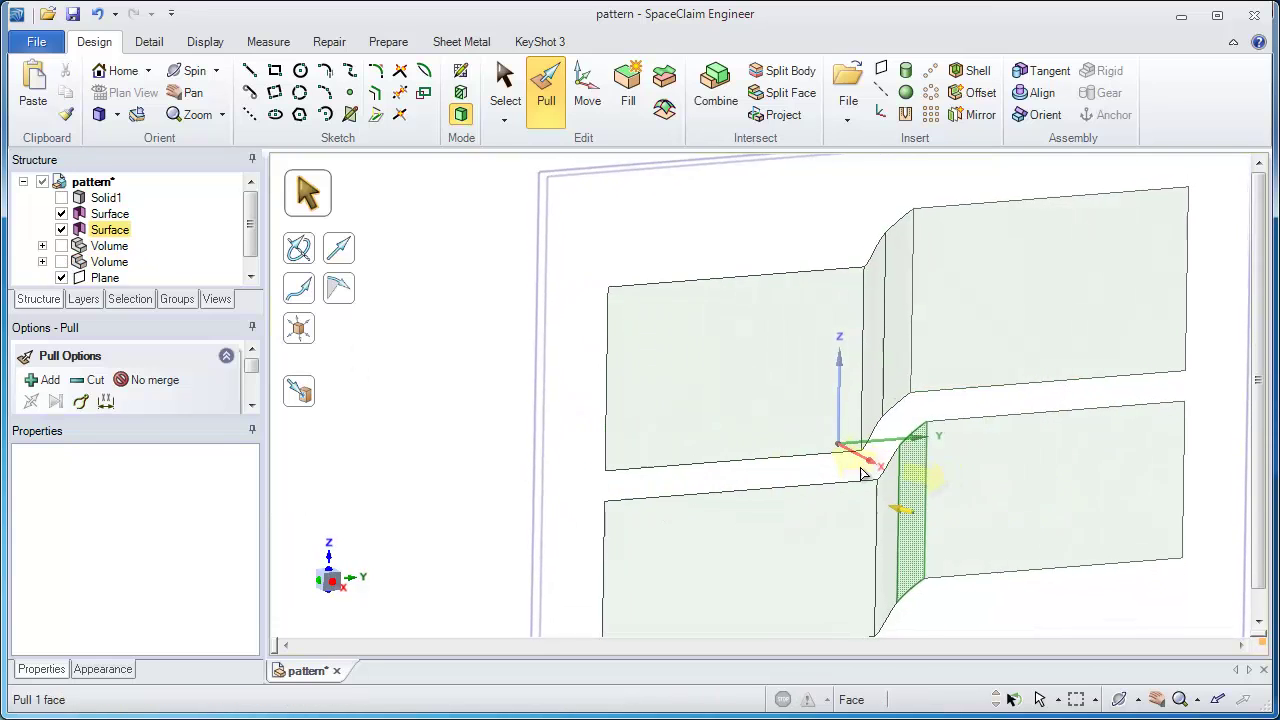
left_click(735, 451)
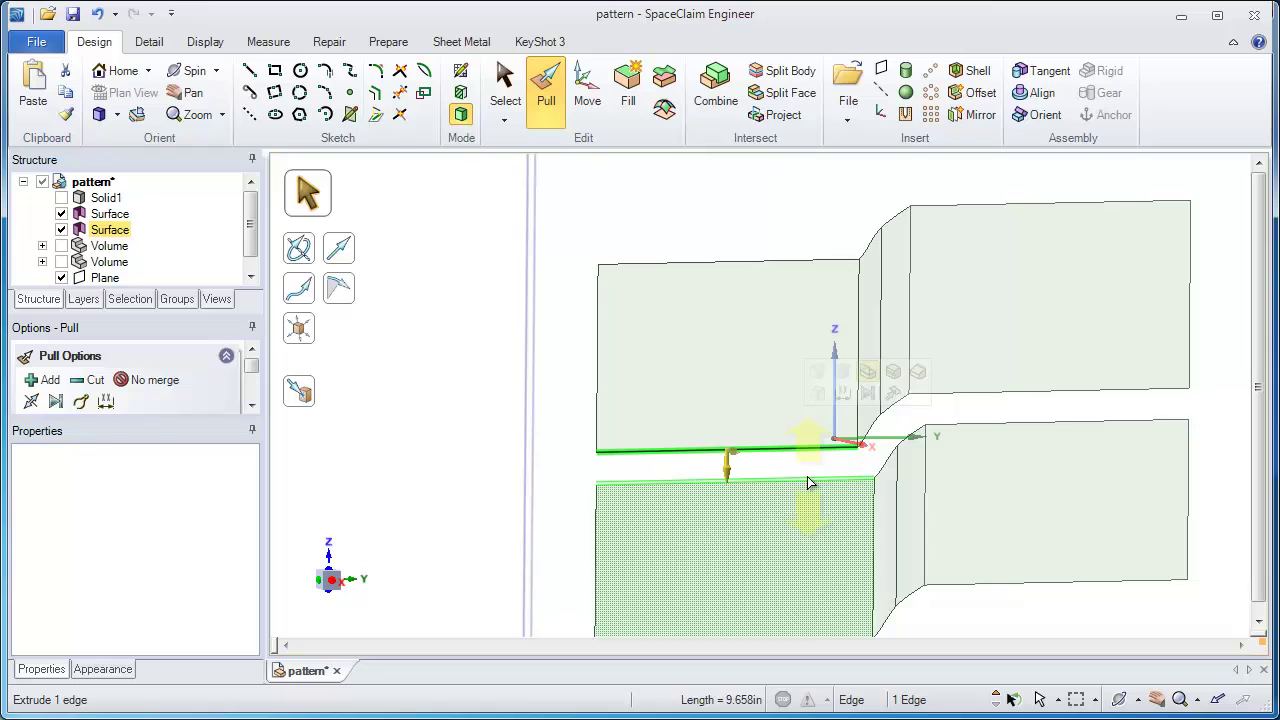
left_click(810, 480, "ctrl")
left_click(320, 473)
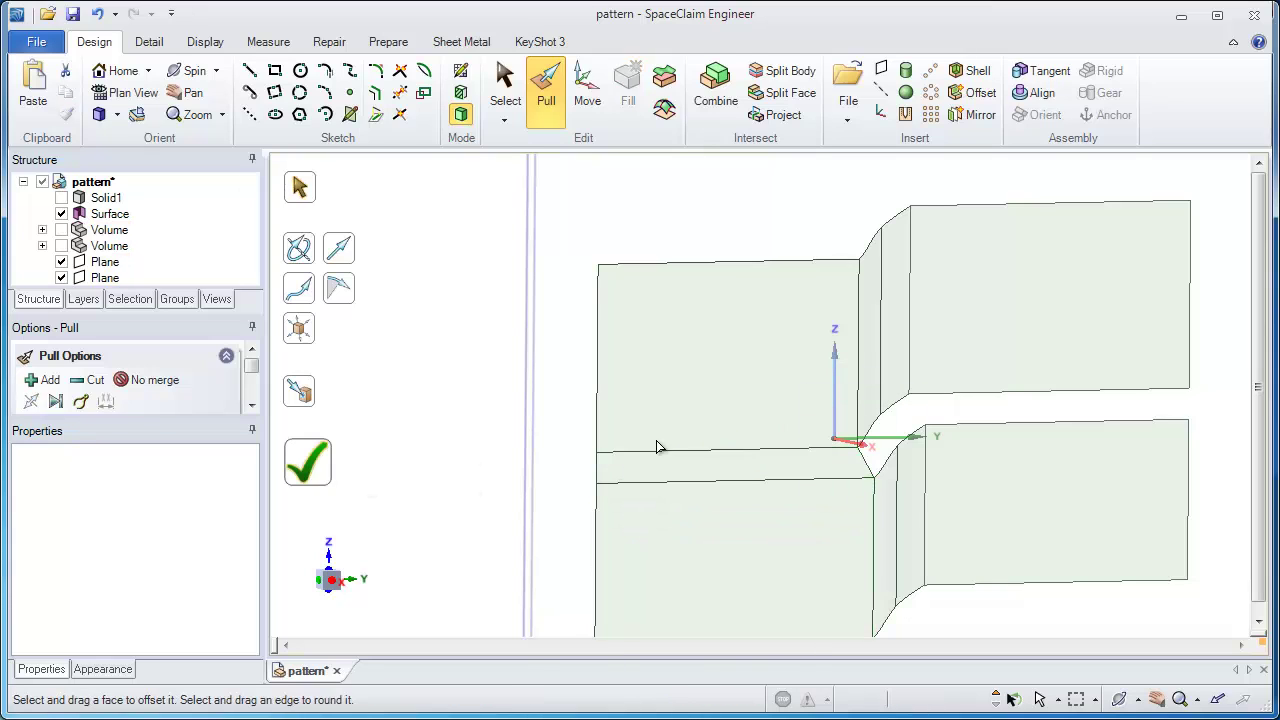
Step: Blend between the facing horizontal edges of the upper and lower surfaces on the pipe outlet side
left_click(1004, 396)
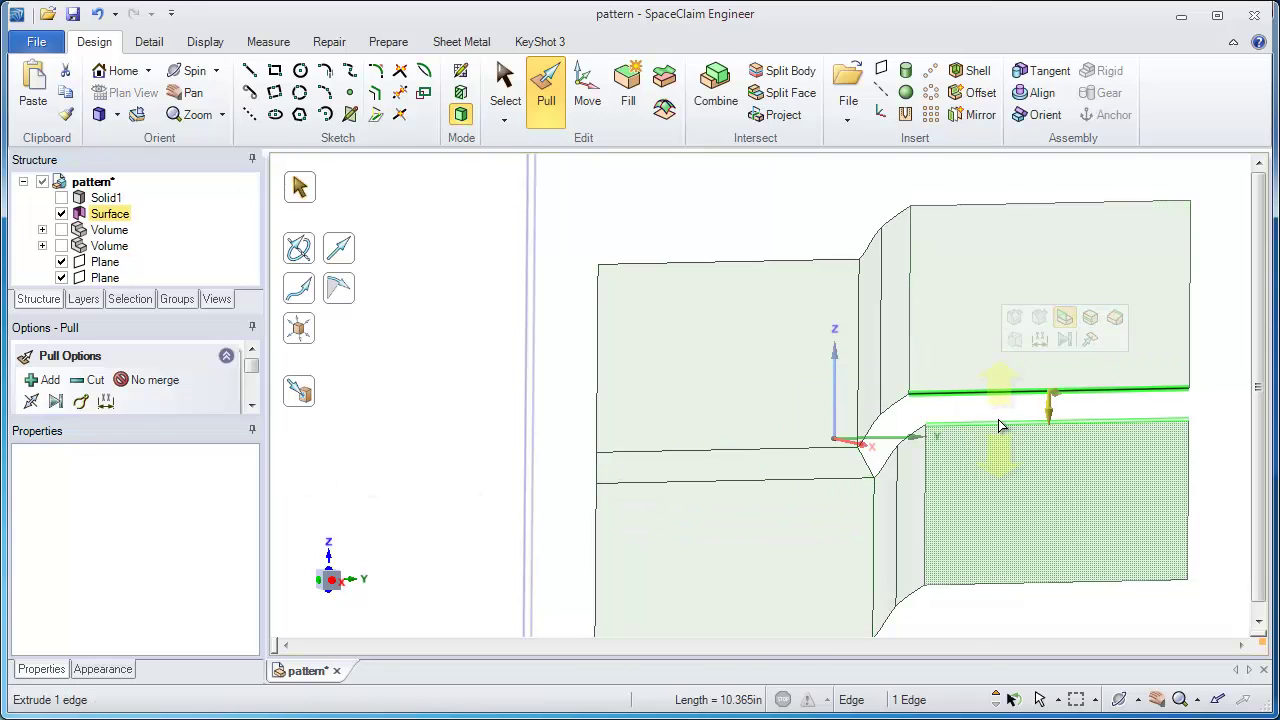
left_click(1000, 421, "ctrl")
left_click(1012, 364)
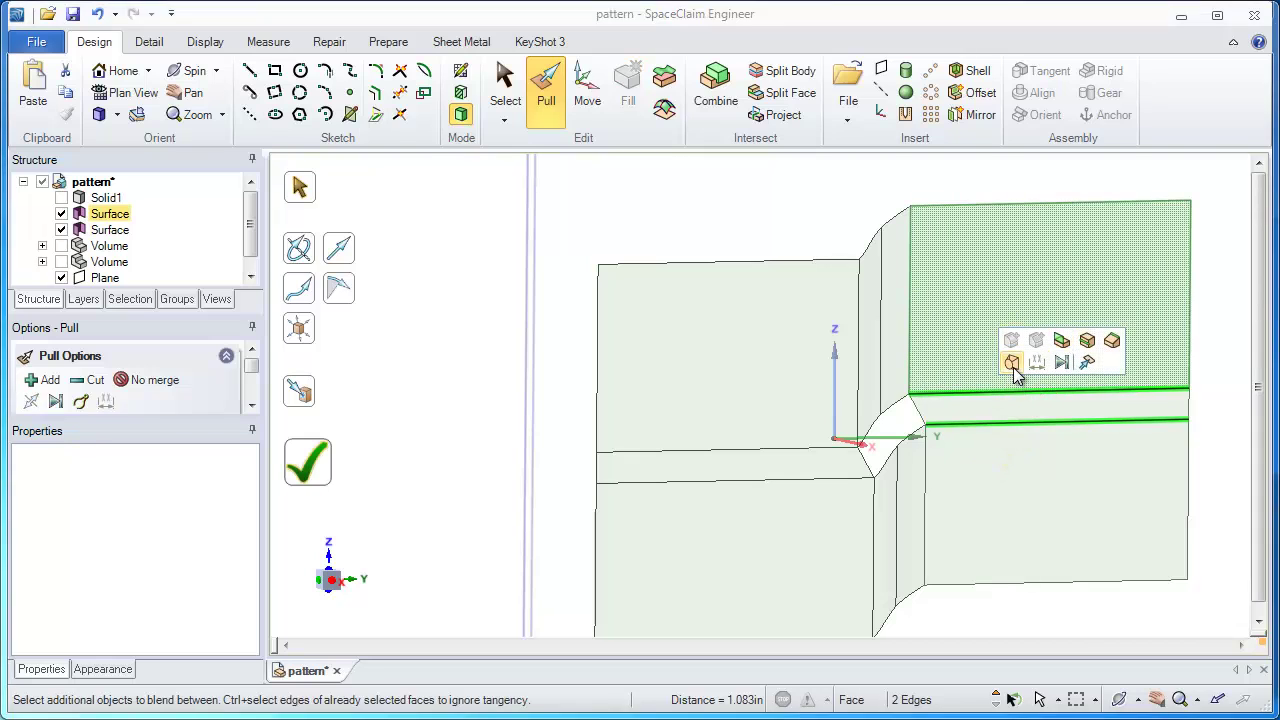
left_click(320, 473)
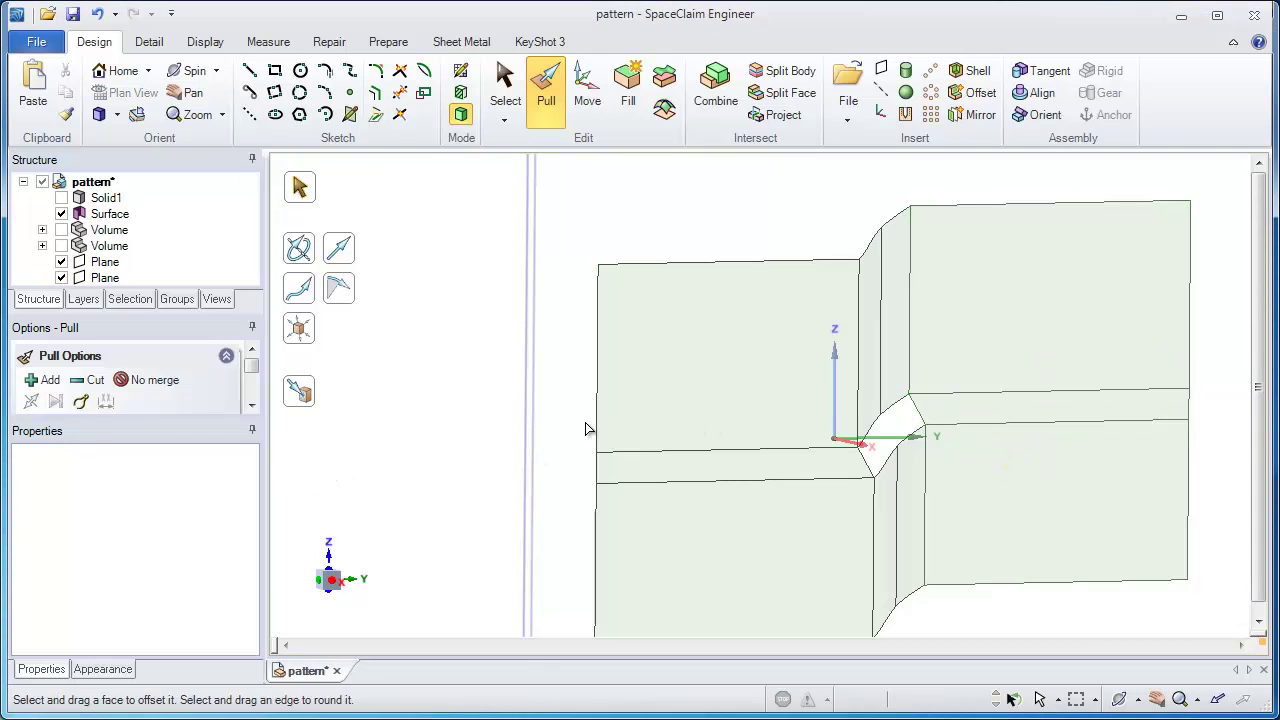
Step: Merge the flange-side surface faces into one by filling the two horizontal seam edges
left_click(674, 451)
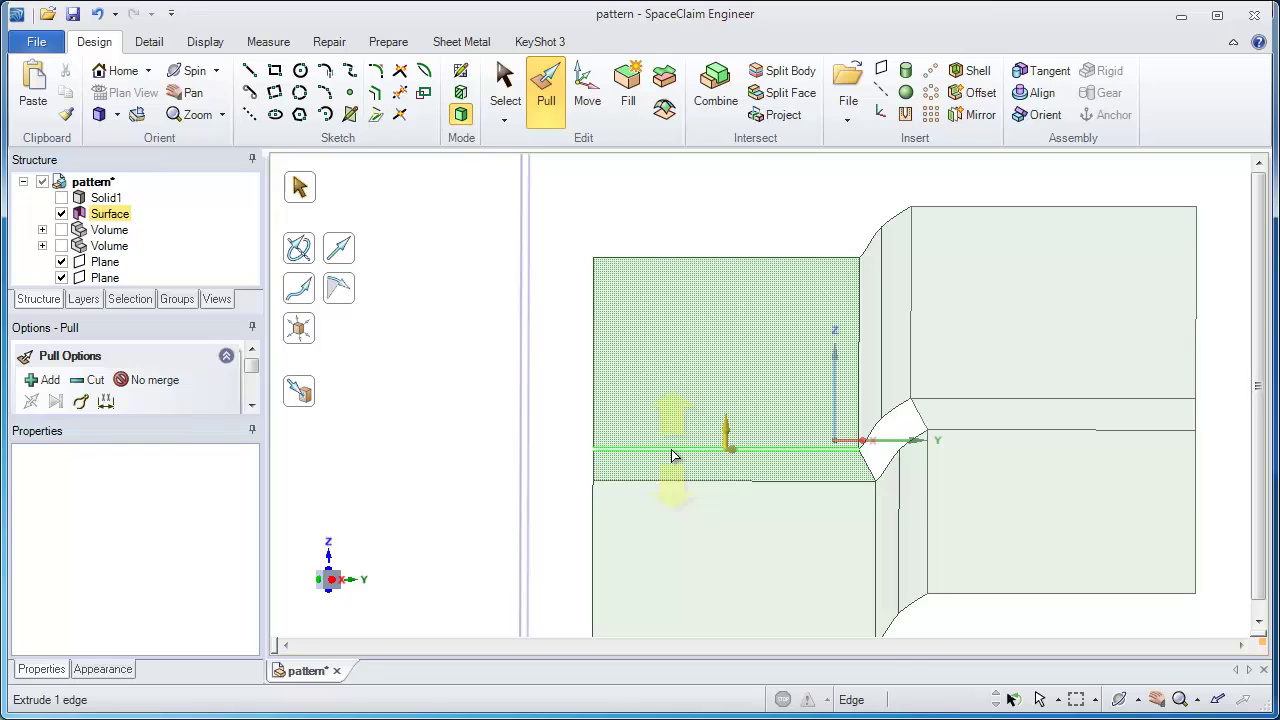
left_click_drag(674, 456, 680, 483)
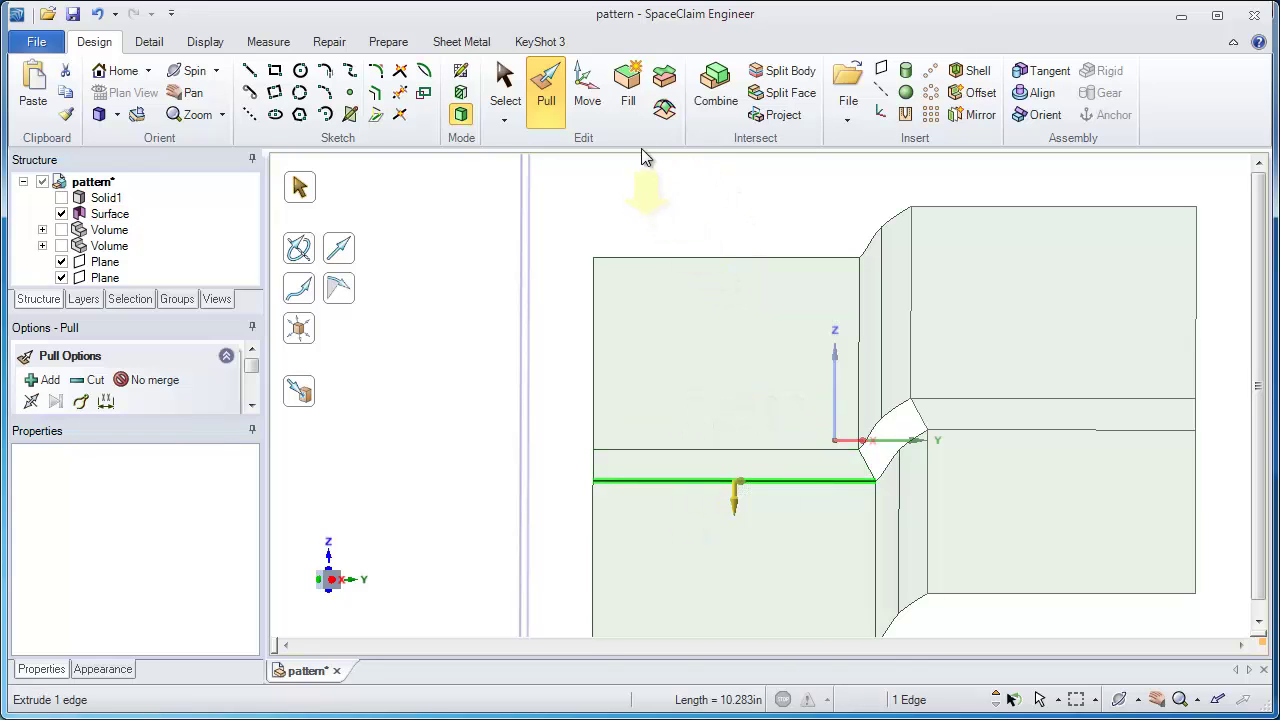
left_click(630, 122)
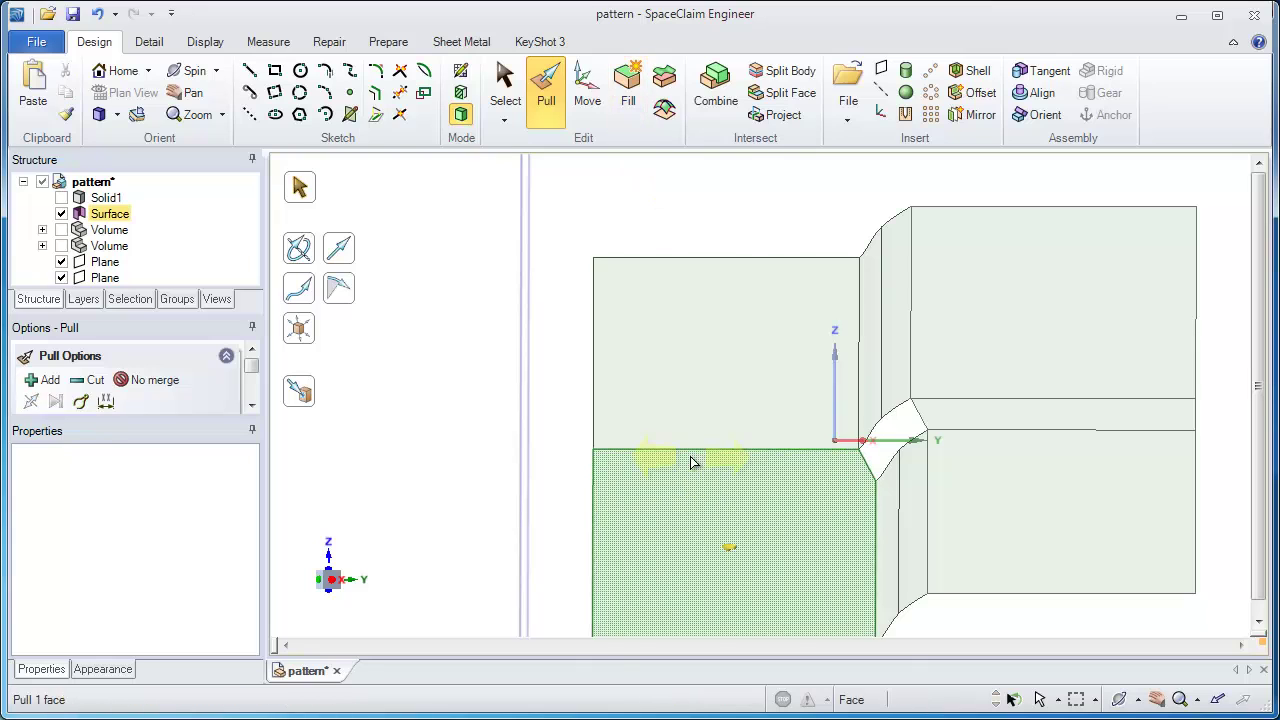
left_click(692, 450)
left_click(621, 119)
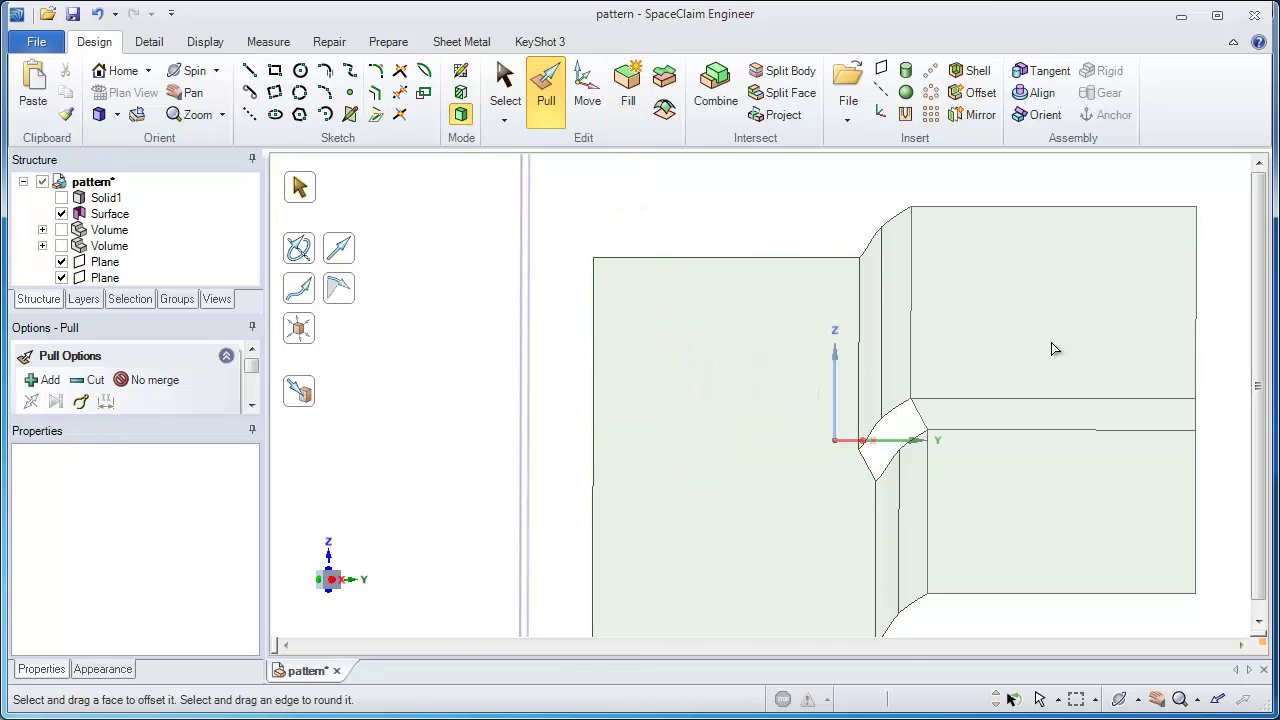
Step: Merge the outlet-side surface faces into one by filling their horizontal seam edges
left_click(1051, 342)
left_click(1059, 399)
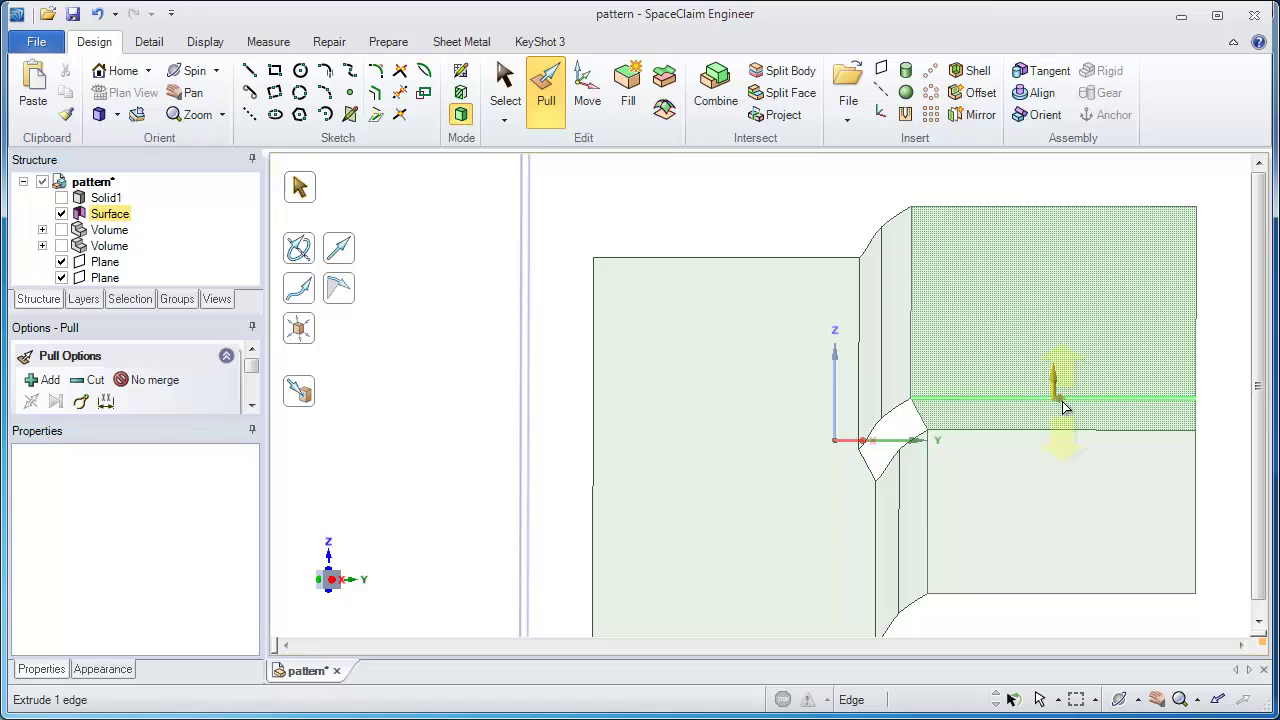
left_click(625, 118)
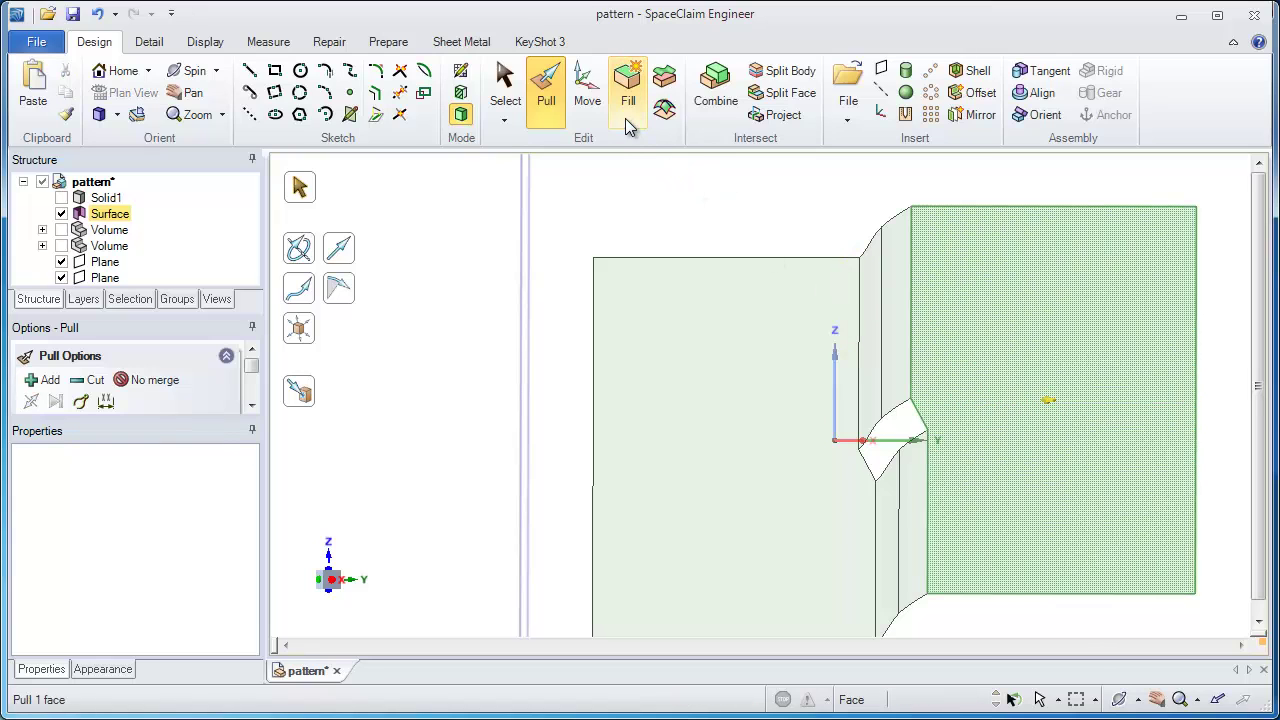
left_click(556, 115)
Step: Close the central opening in the parting surface with the Missing Faces repair
middle_click_drag(814, 206, 880, 283)
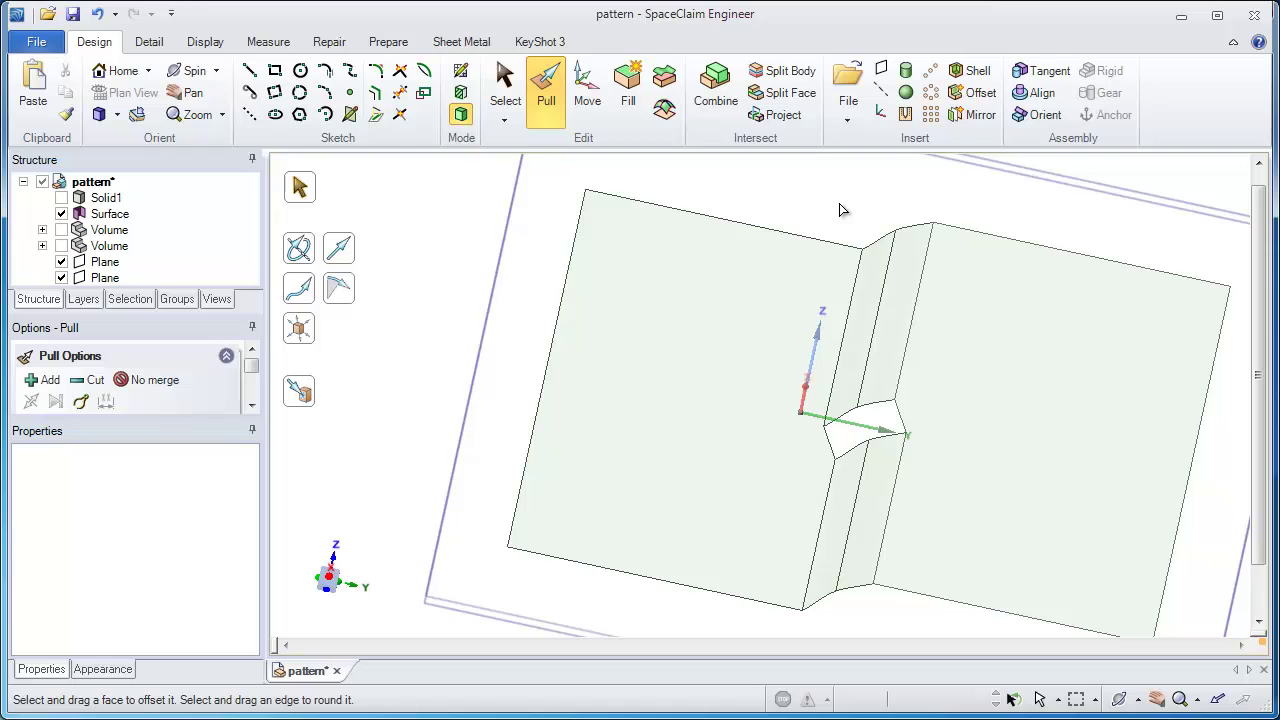
left_click(329, 44)
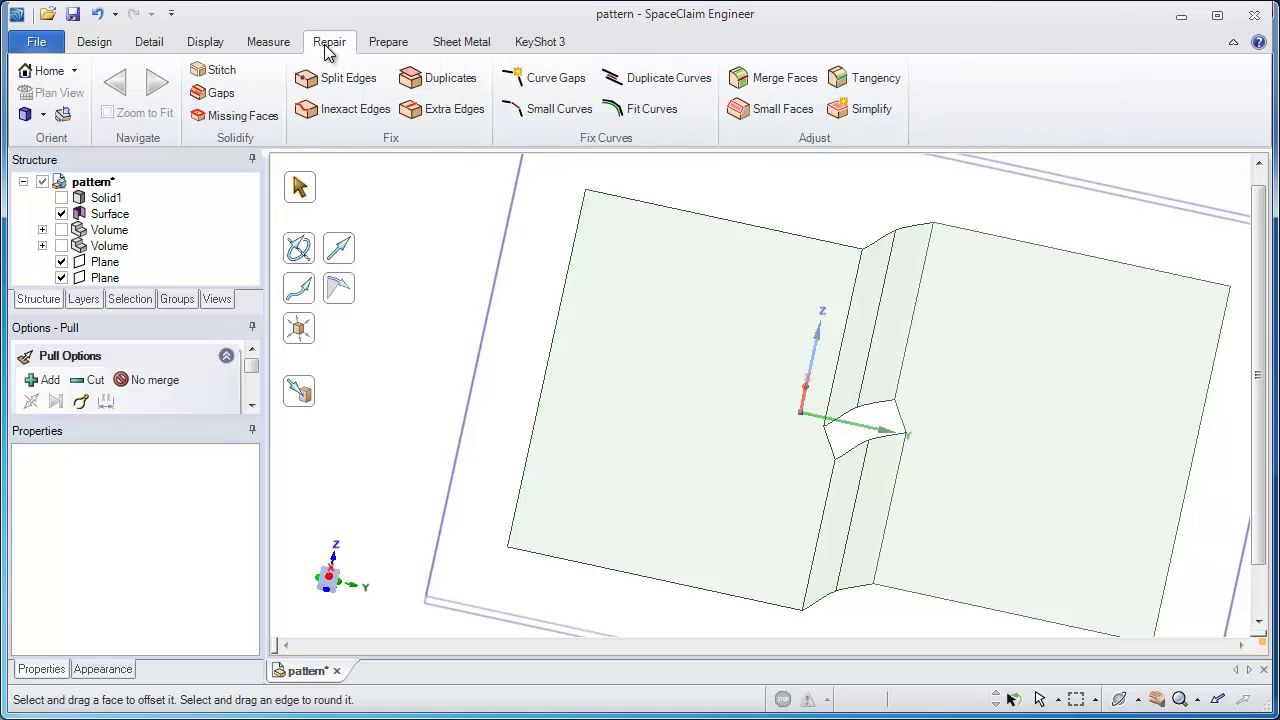
left_click(268, 116)
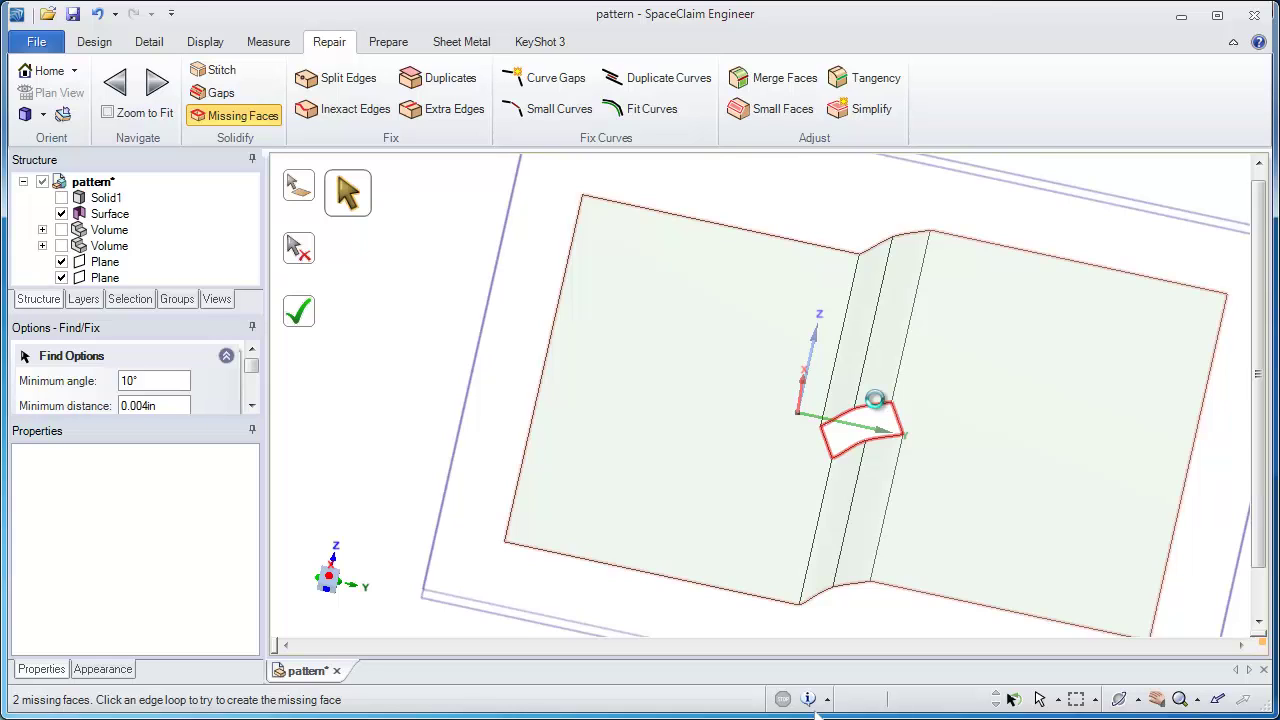
left_click(875, 399)
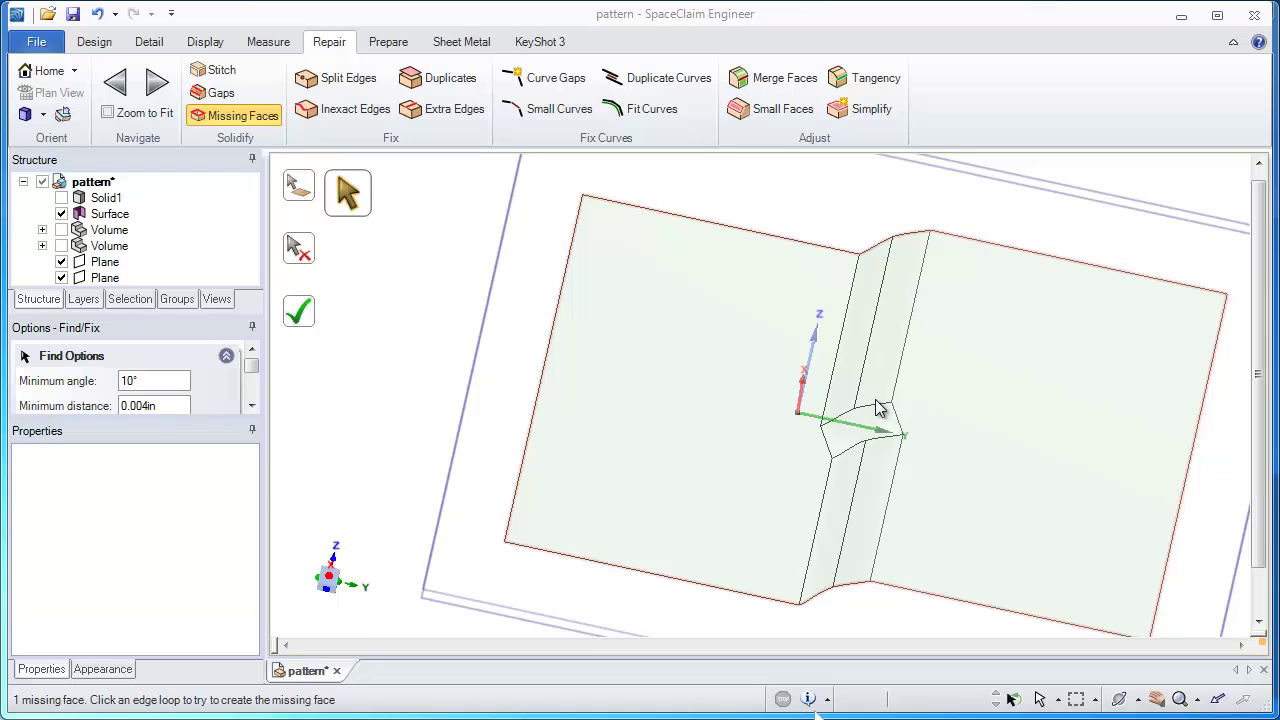
left_click(94, 42)
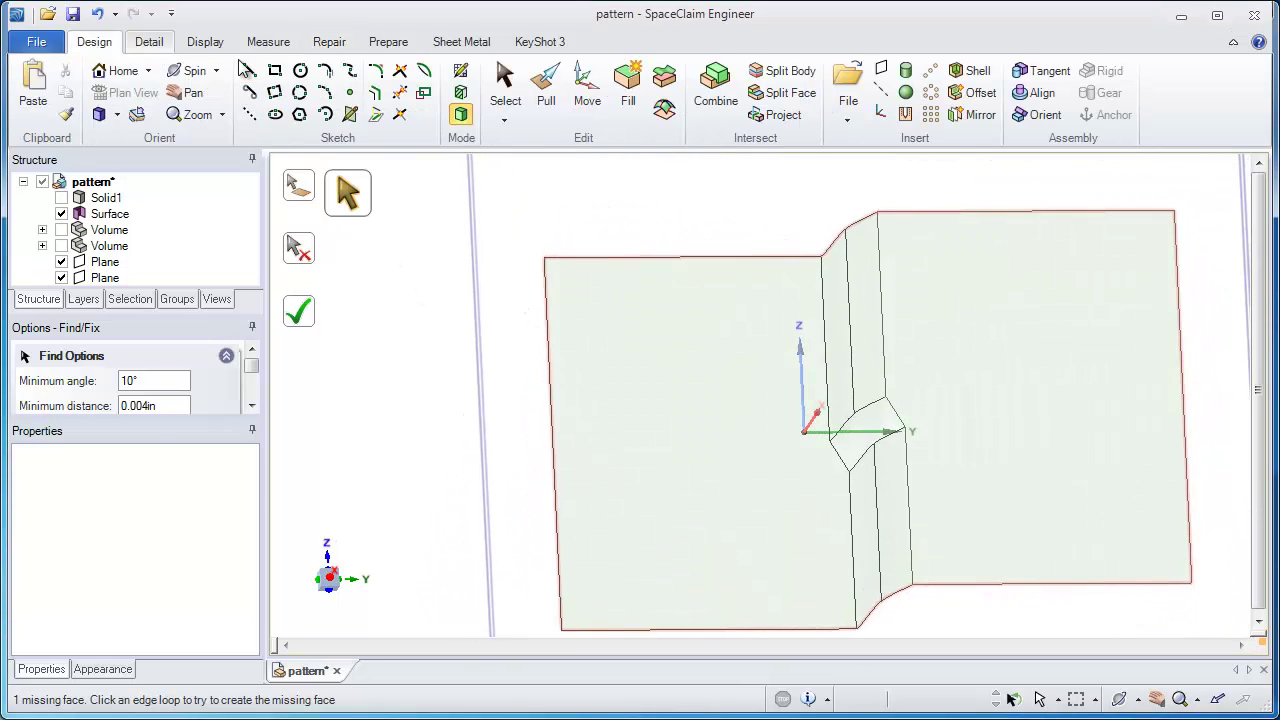
left_click(505, 88)
Step: Show the merged pipe volume and sketch a rectangle about 11.625 by 7.25 in around it on the vertical plane
left_click(82, 249)
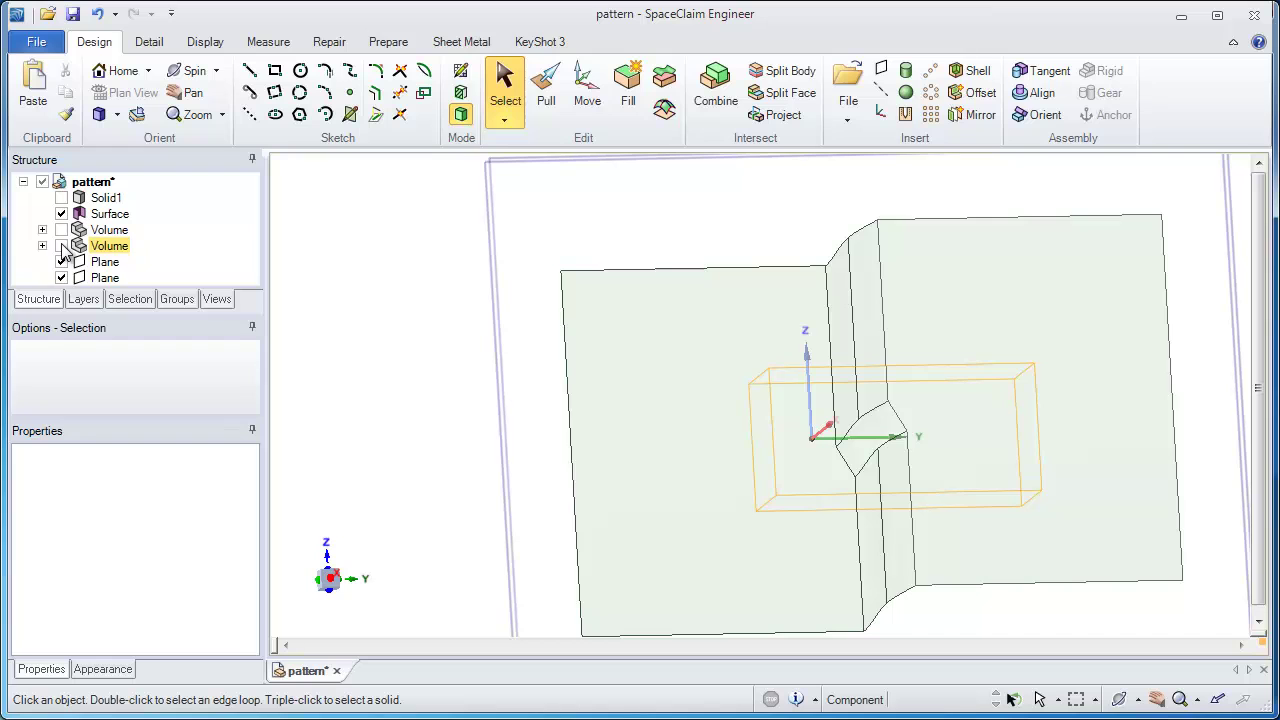
left_click(579, 417)
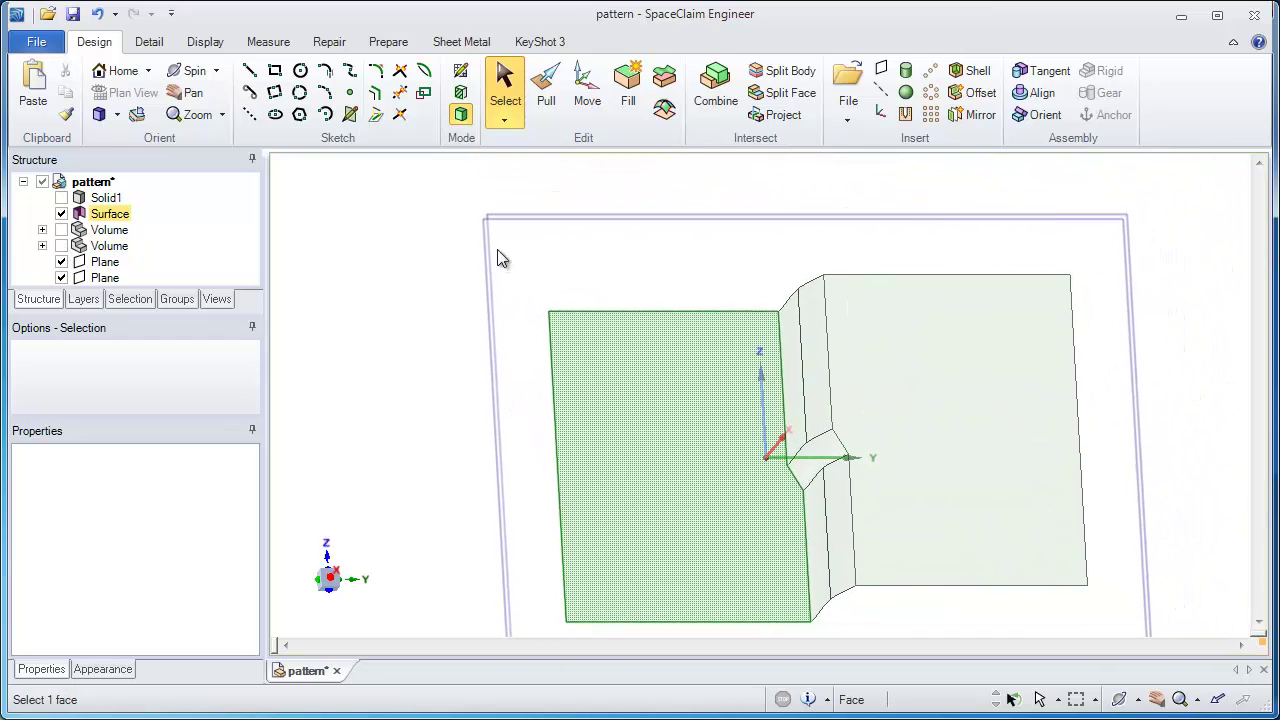
left_click(513, 219)
key("v")
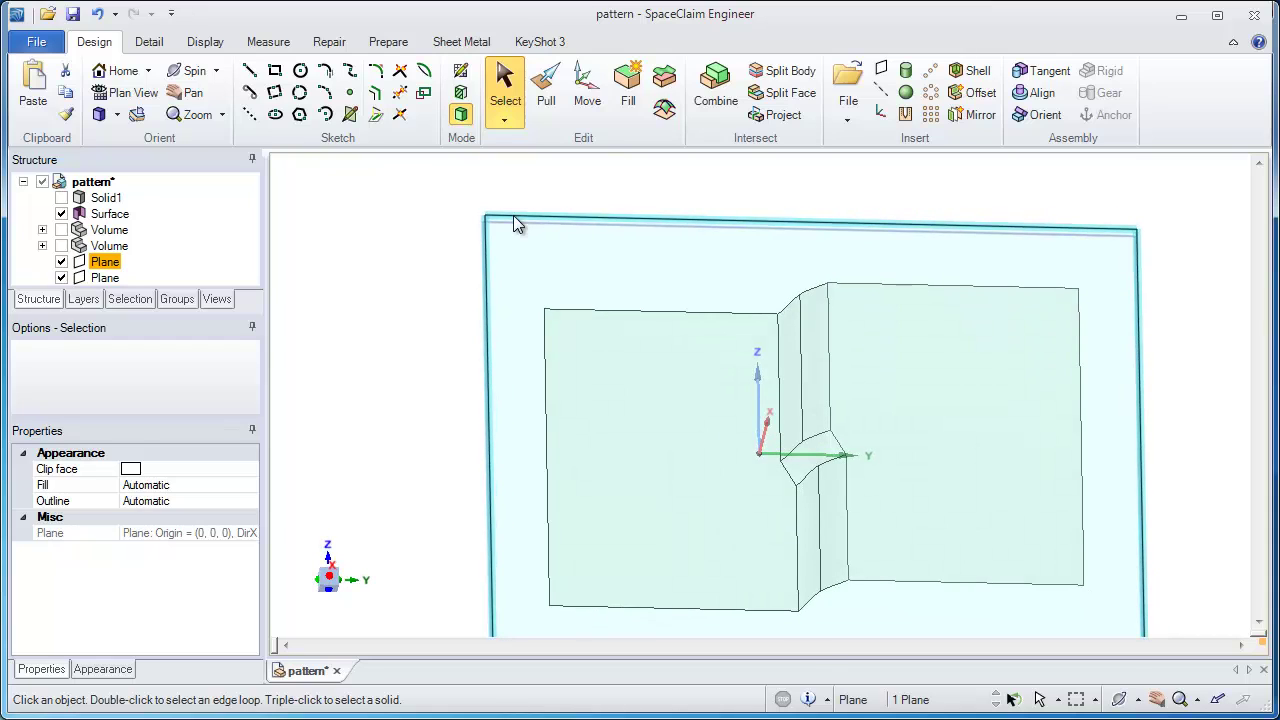
key("r")
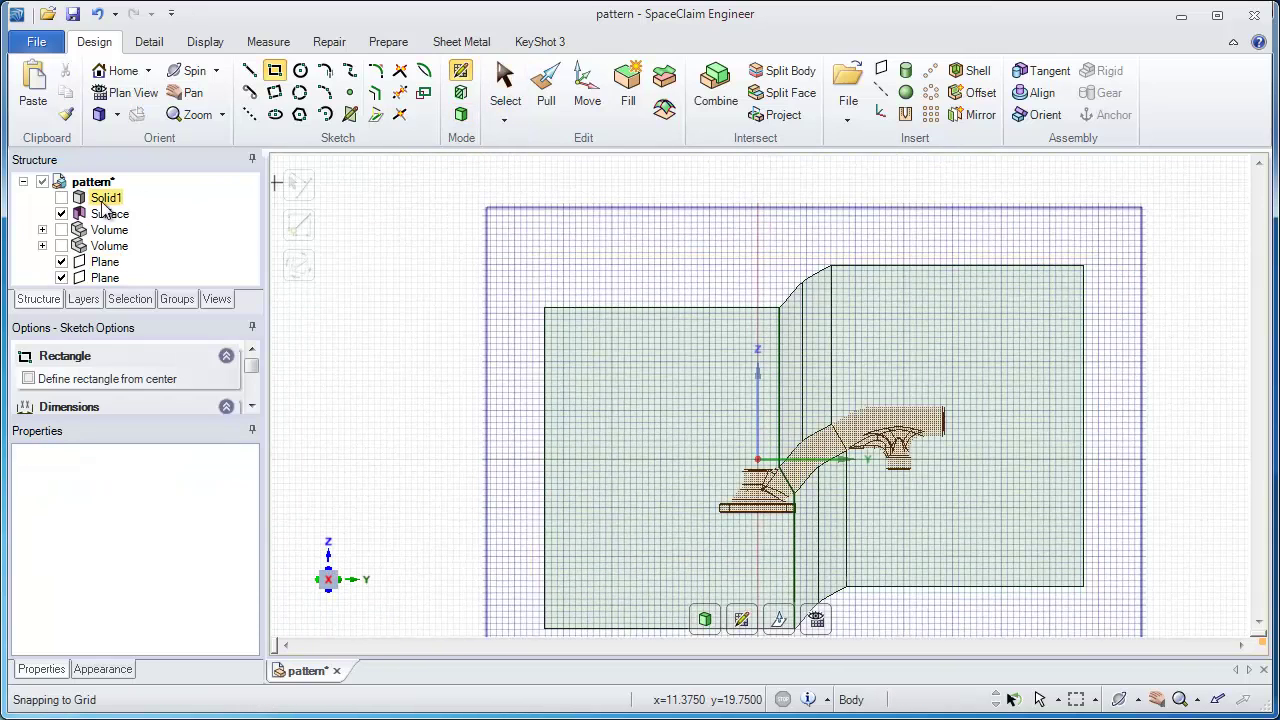
left_click(61, 245)
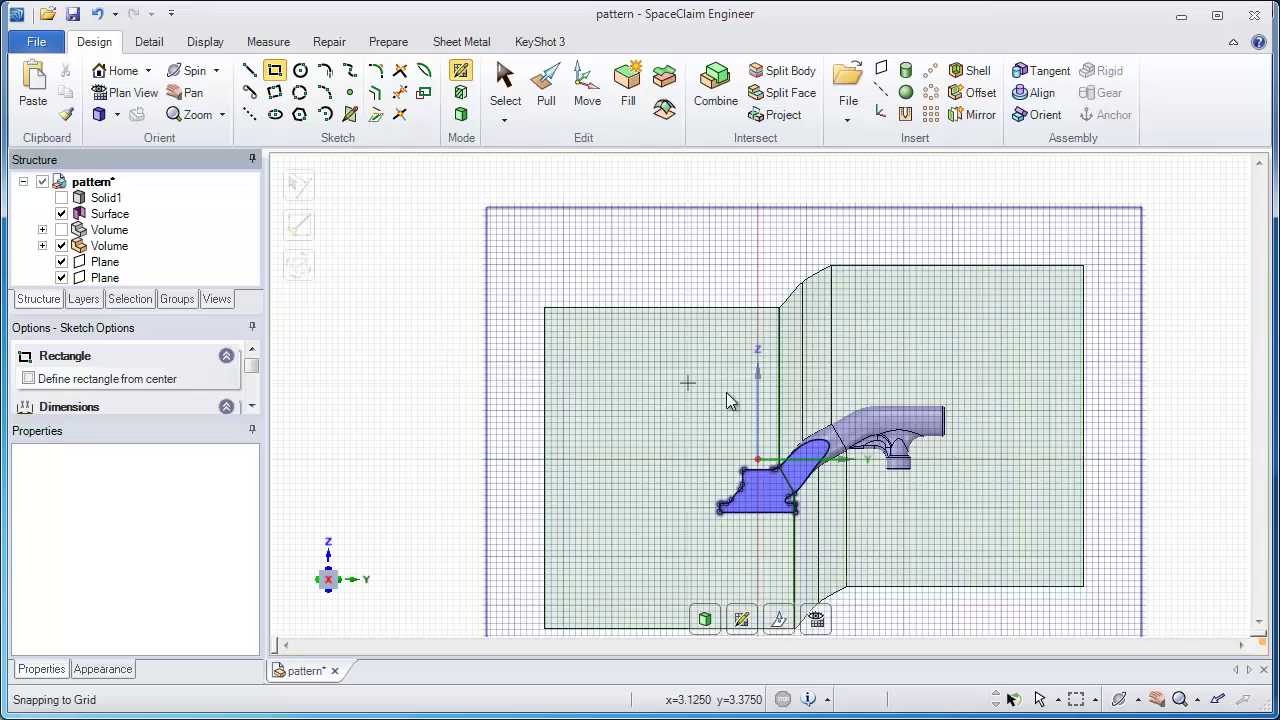
scroll(817, 425, "up", 2)
middle_click_drag(810, 470, 672, 388, "shift")
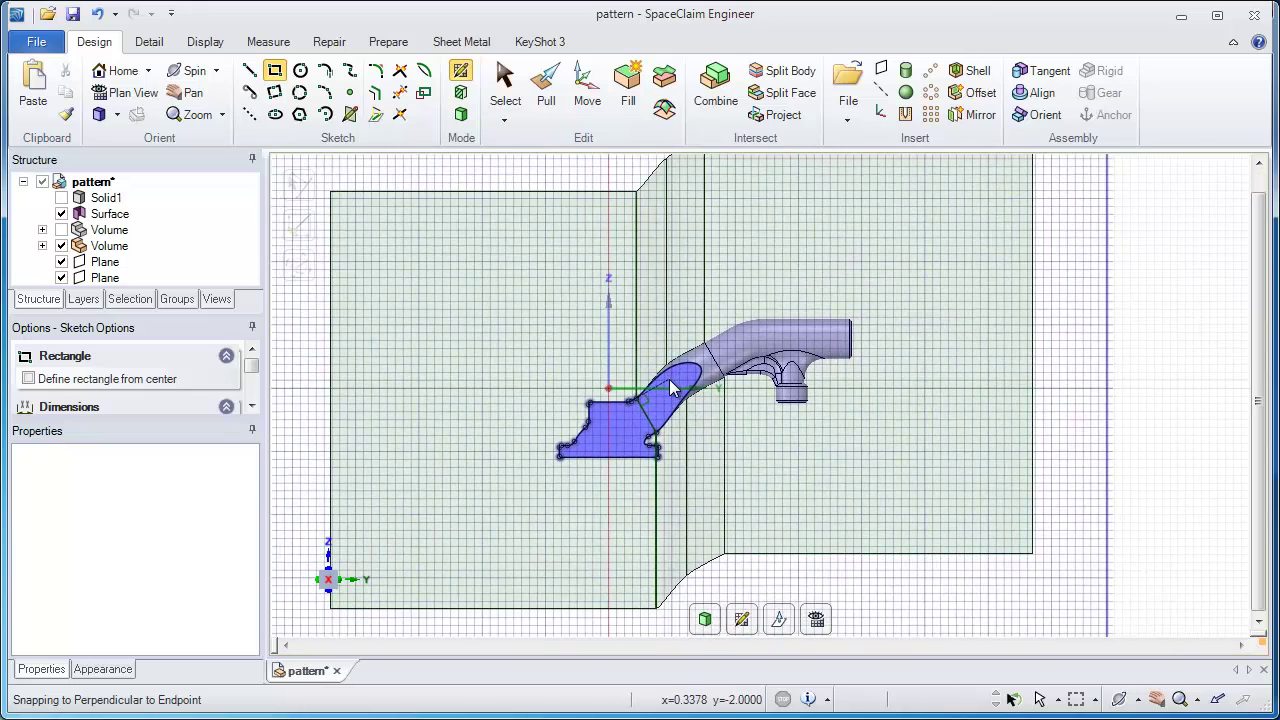
left_click(521, 273)
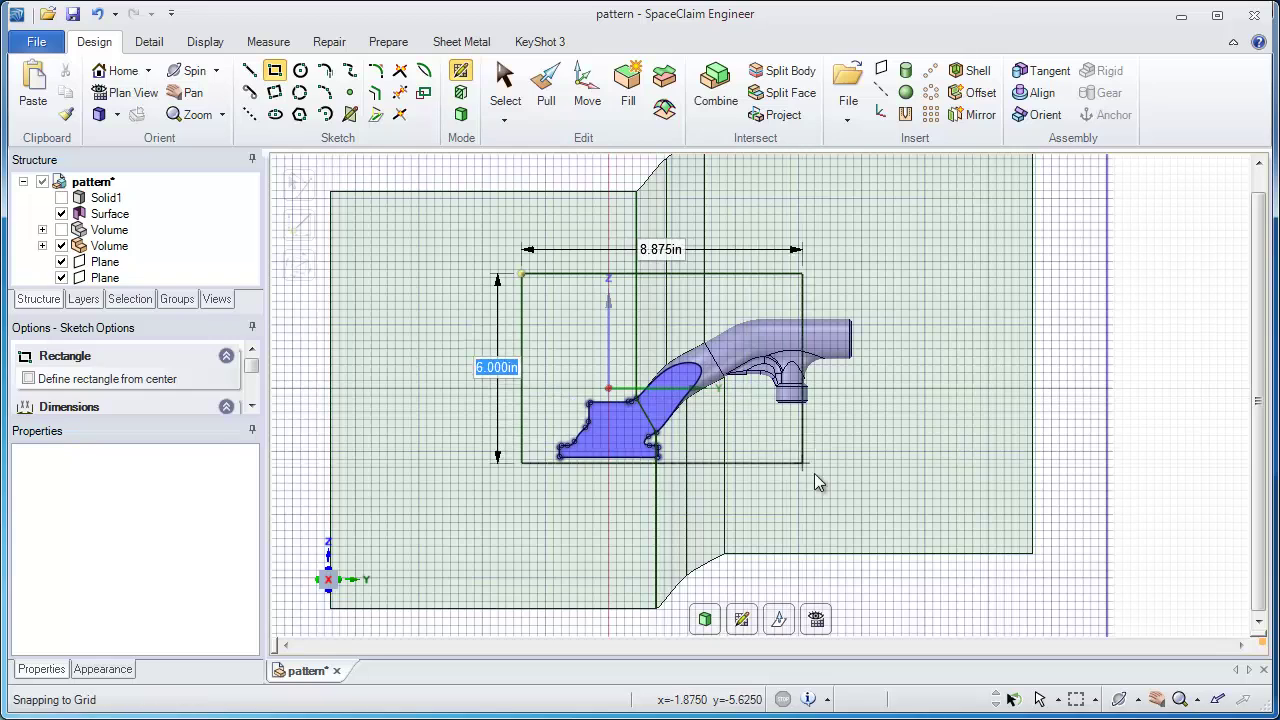
left_click(890, 502)
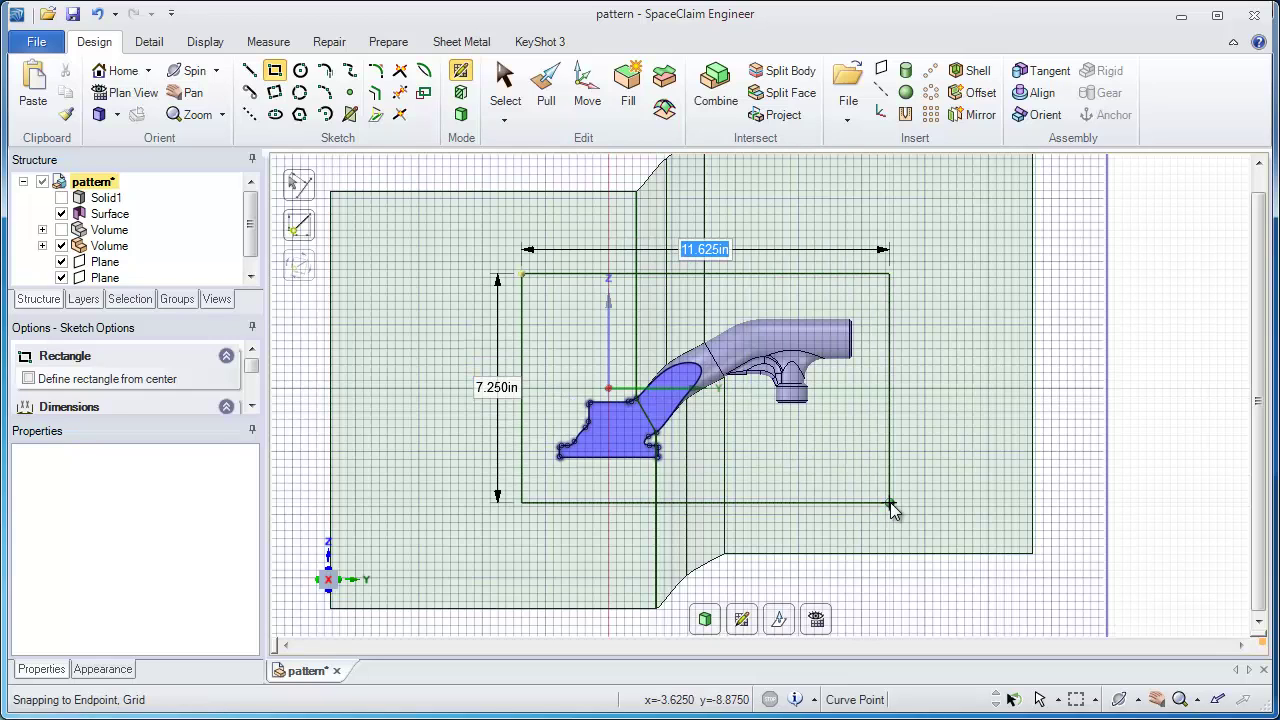
Step: Fill the sketched rectangle to turn it into a planar surface
left_click(505, 86)
left_click(545, 274)
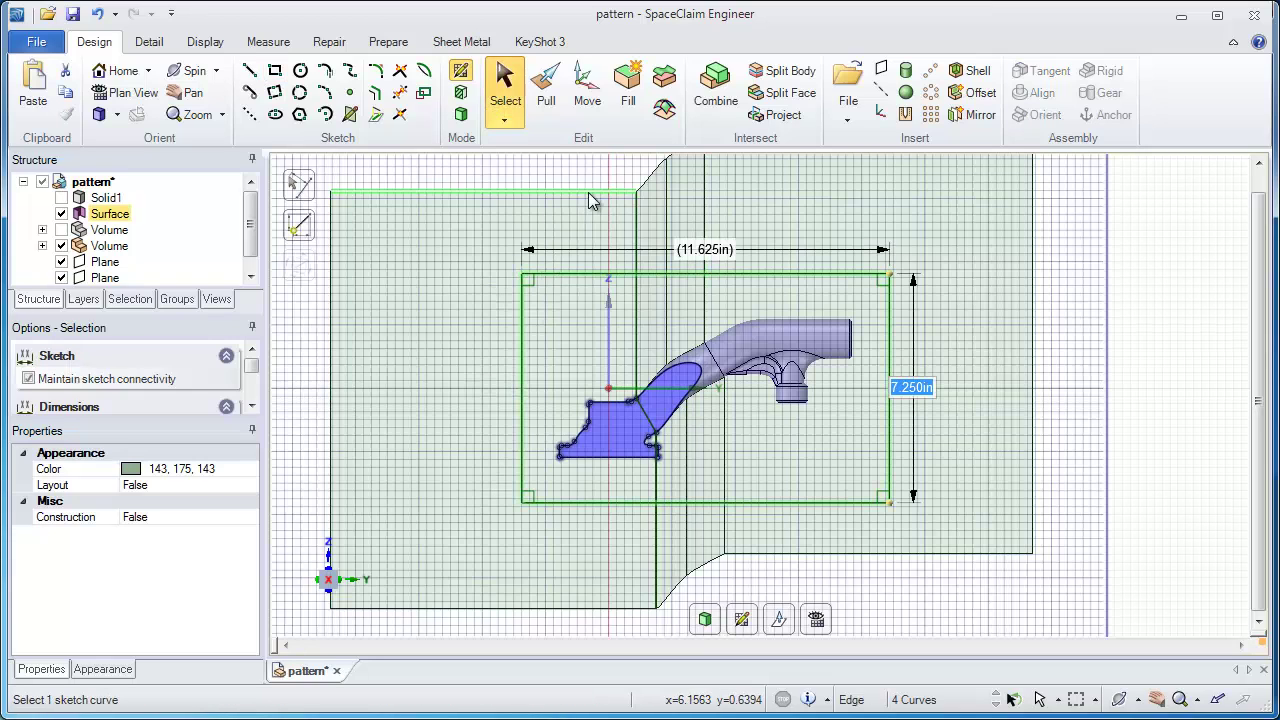
left_click(630, 118)
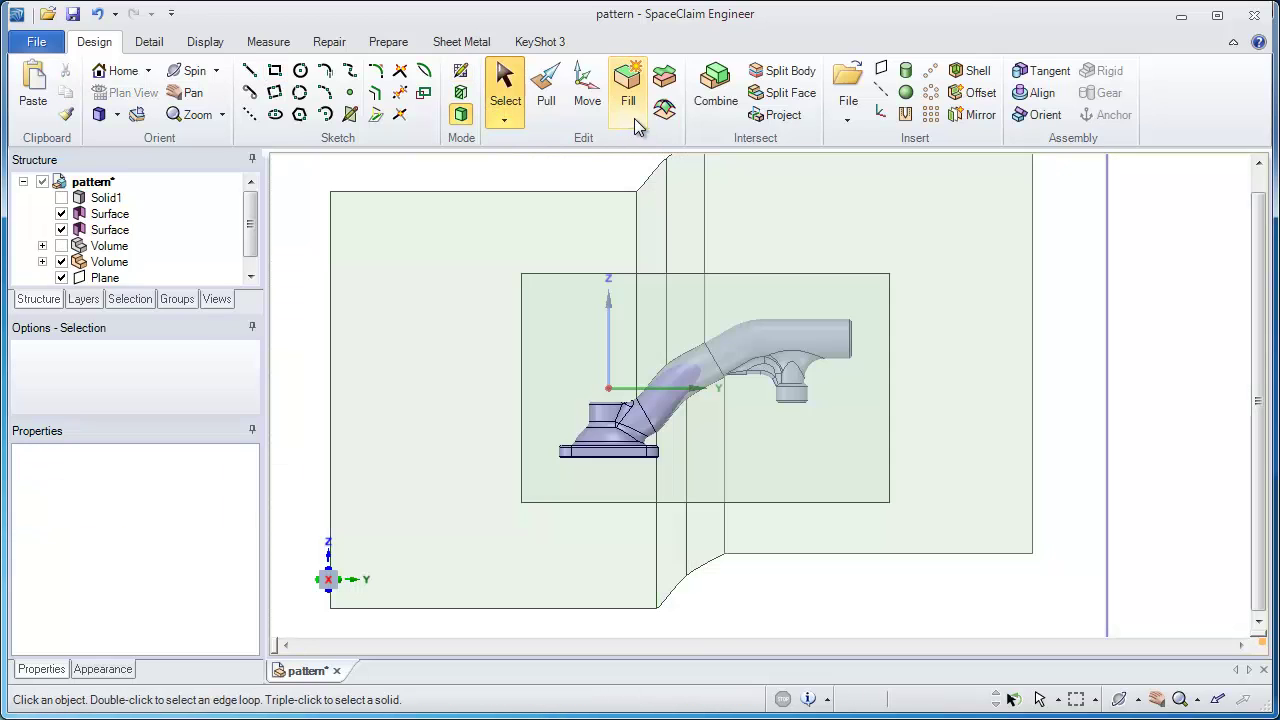
Step: Pull the rectangular surface in both directions with no merge into a solid block enclosing the pipe
left_click(546, 95)
left_click(733, 298)
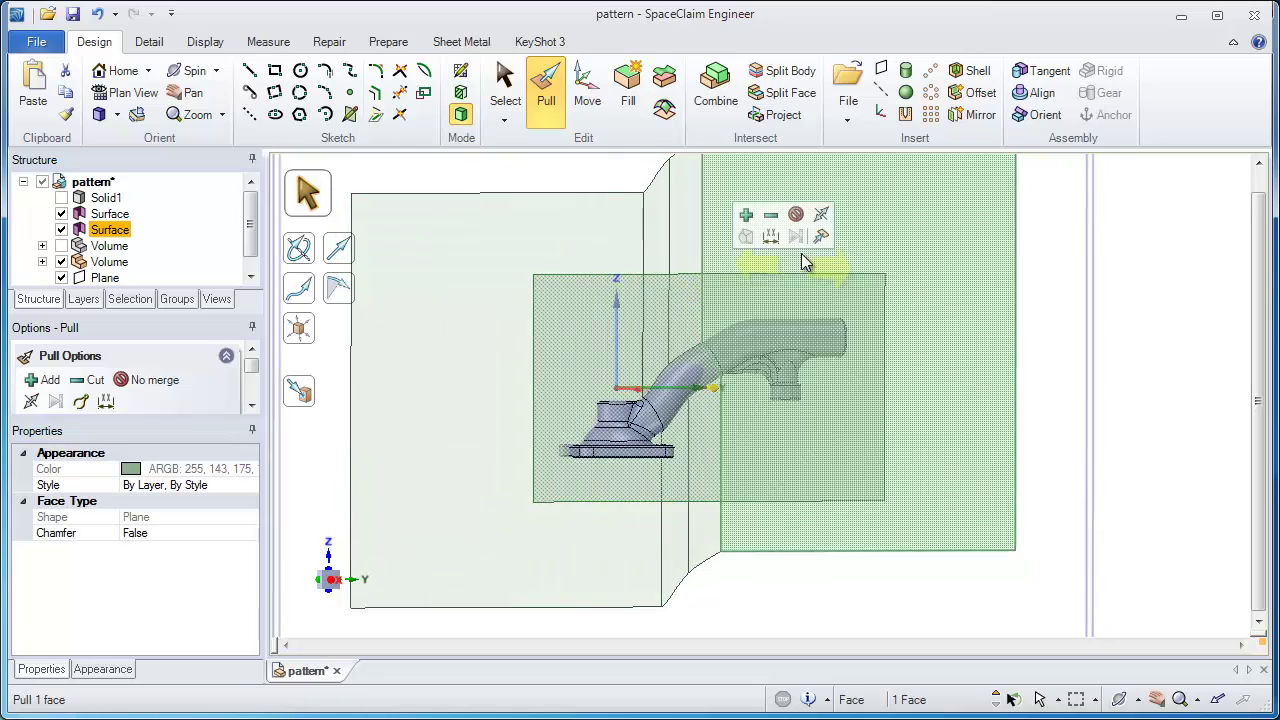
left_click(820, 215)
left_click(796, 214)
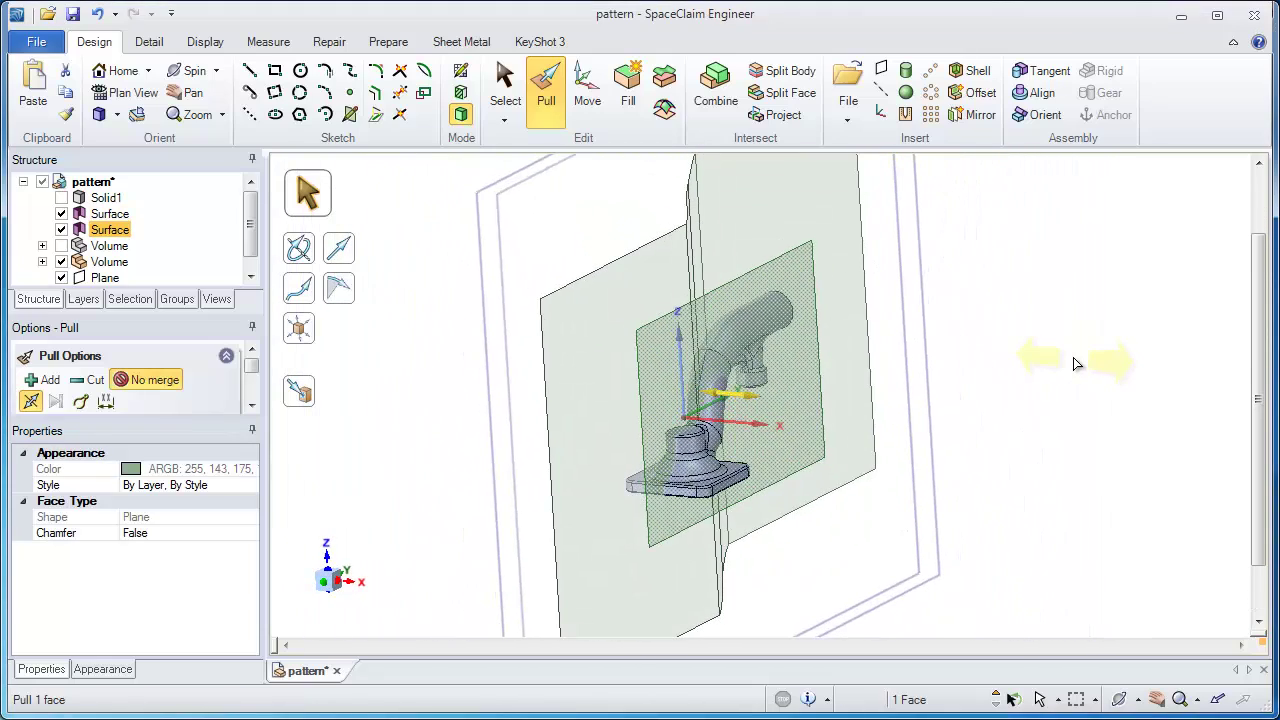
left_click_drag(1036, 359, 977, 312)
left_click(986, 314)
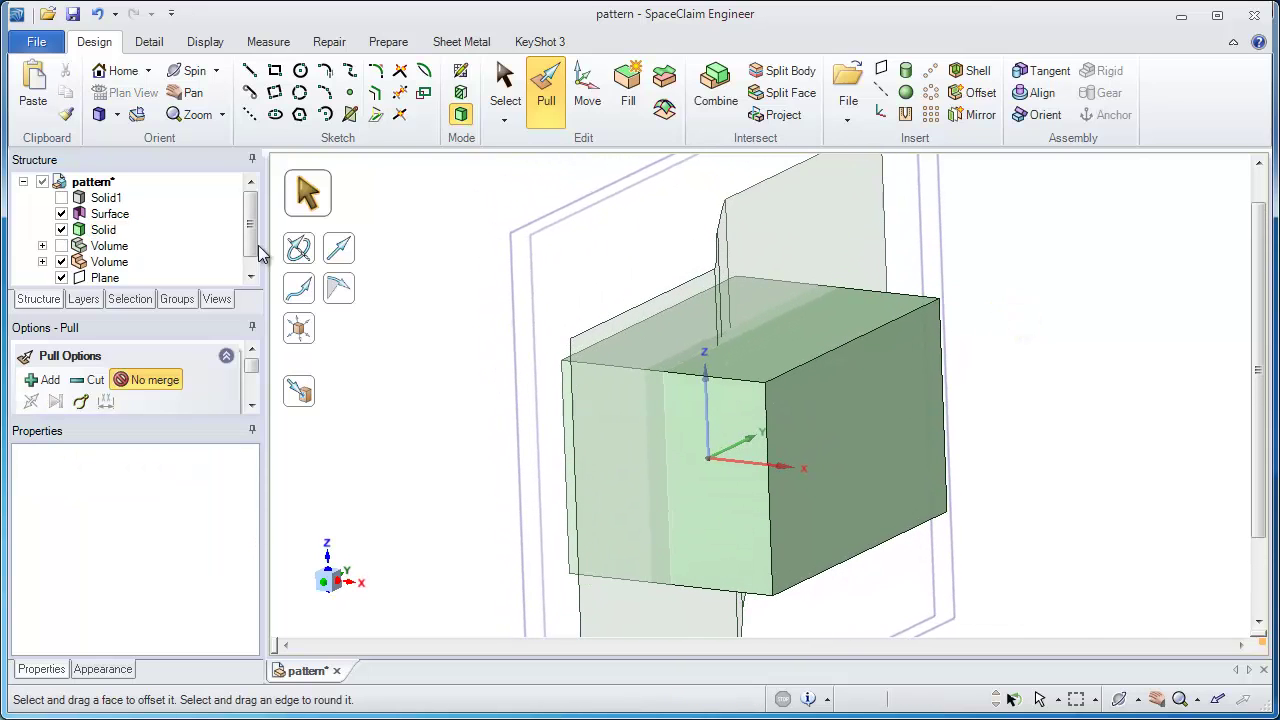
Step: Hide both planes and split the block in two along the parting surface using Combine
left_click(250, 276)
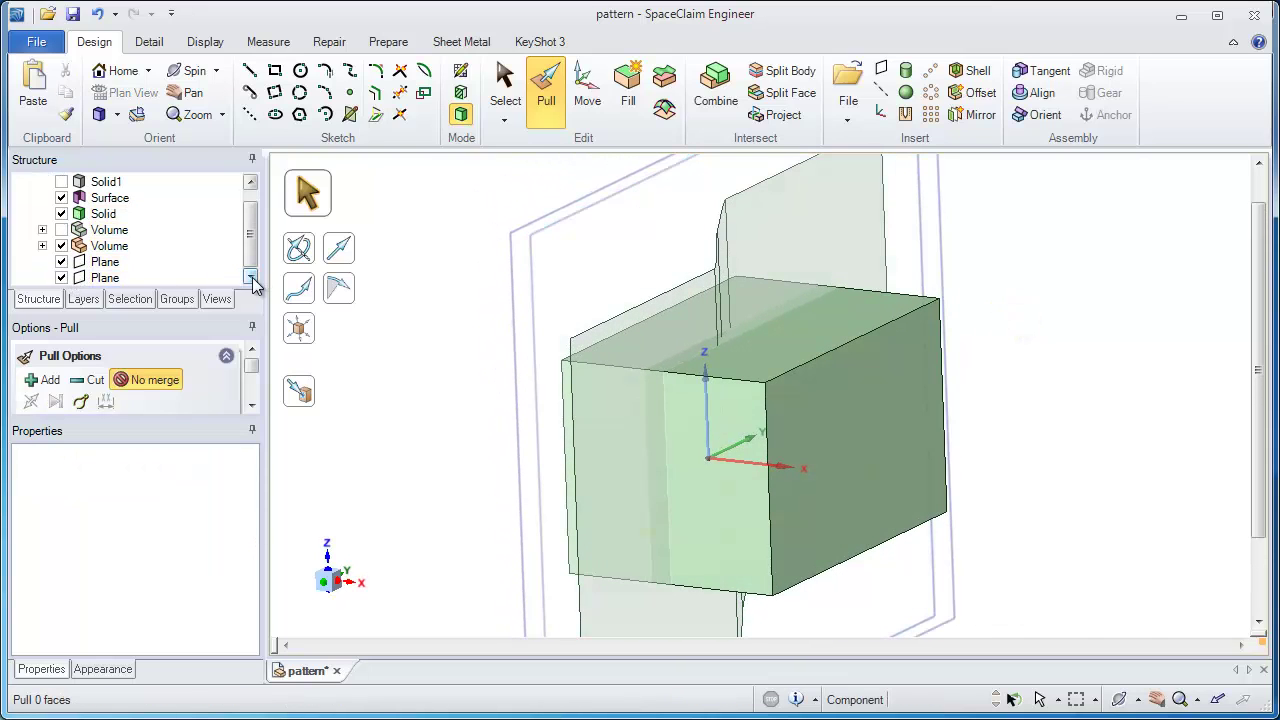
left_click(61, 261)
left_click(61, 277)
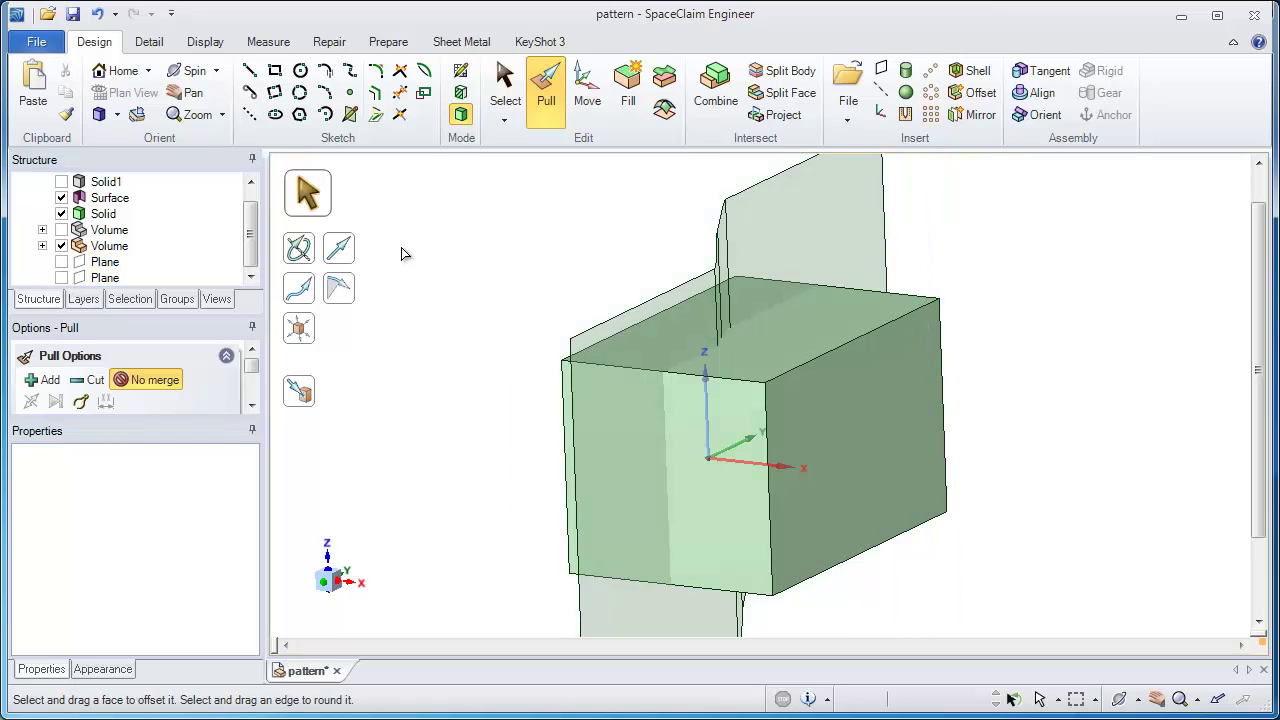
left_click(712, 100)
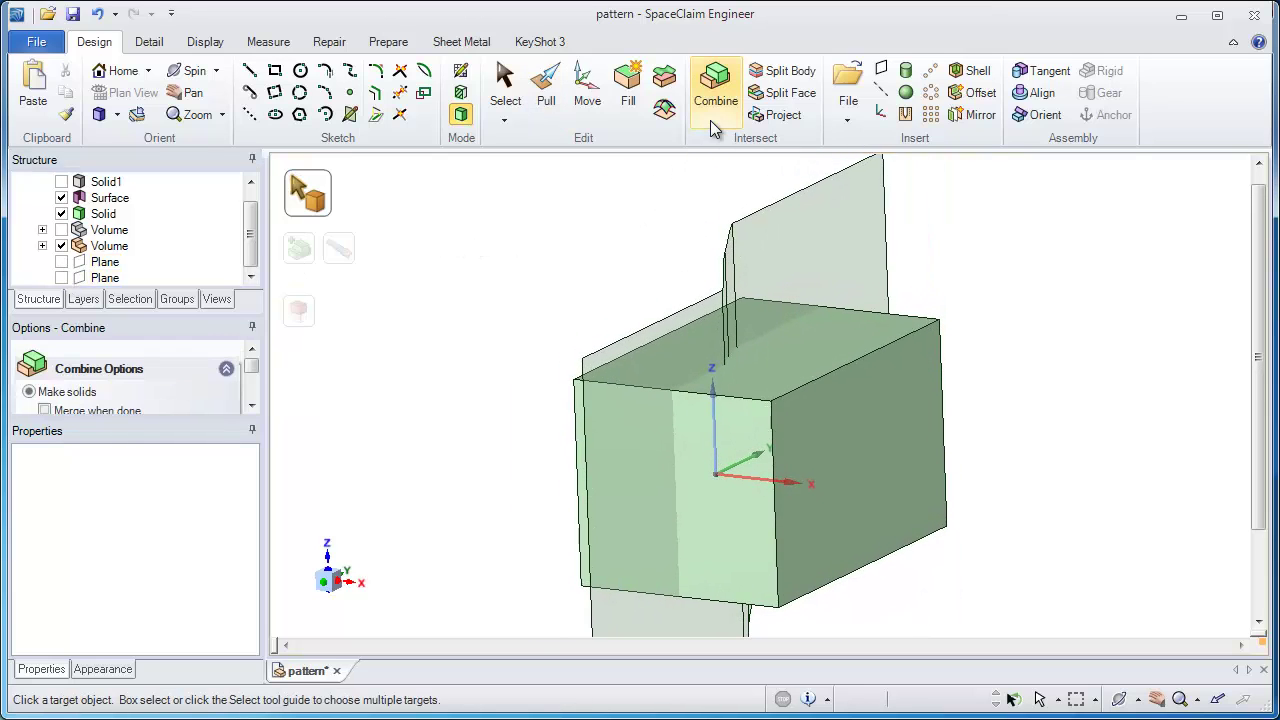
left_click(913, 347)
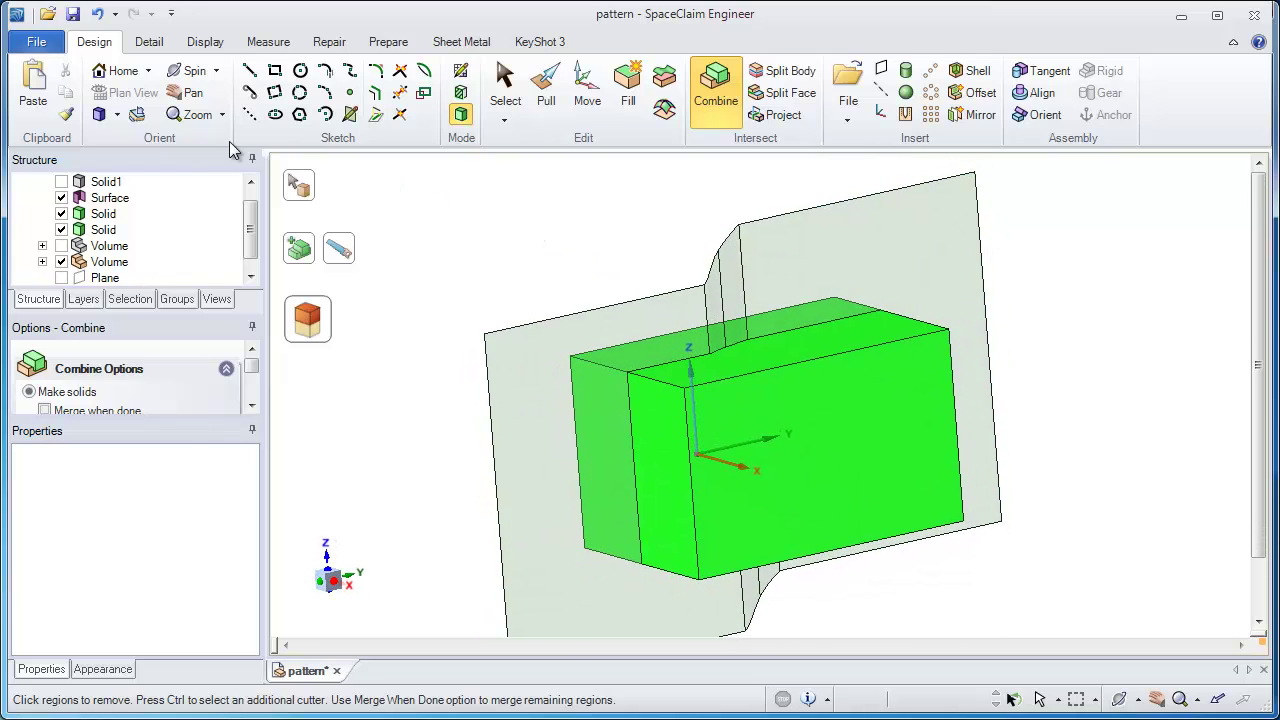
Step: Hide the parting surface and the front half of the block to expose the pipe on the other half
left_click(61, 198)
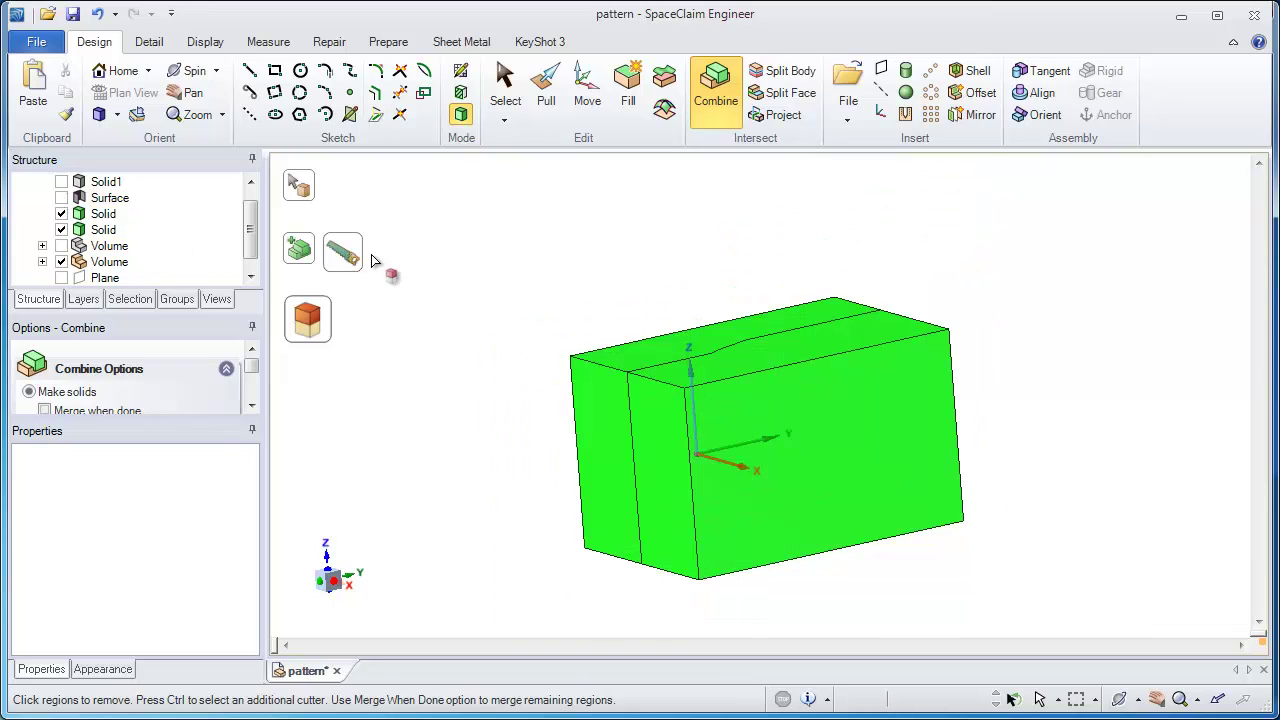
key("Escape")
key("Escape")
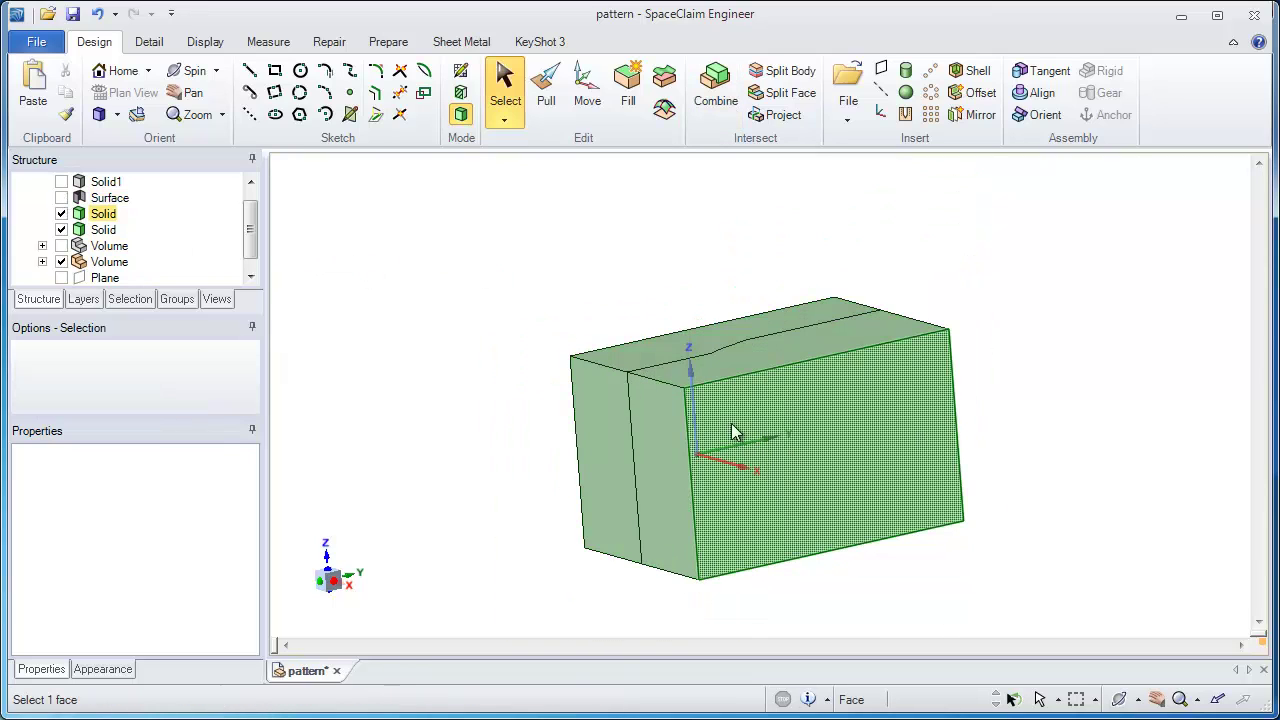
left_click(61, 213)
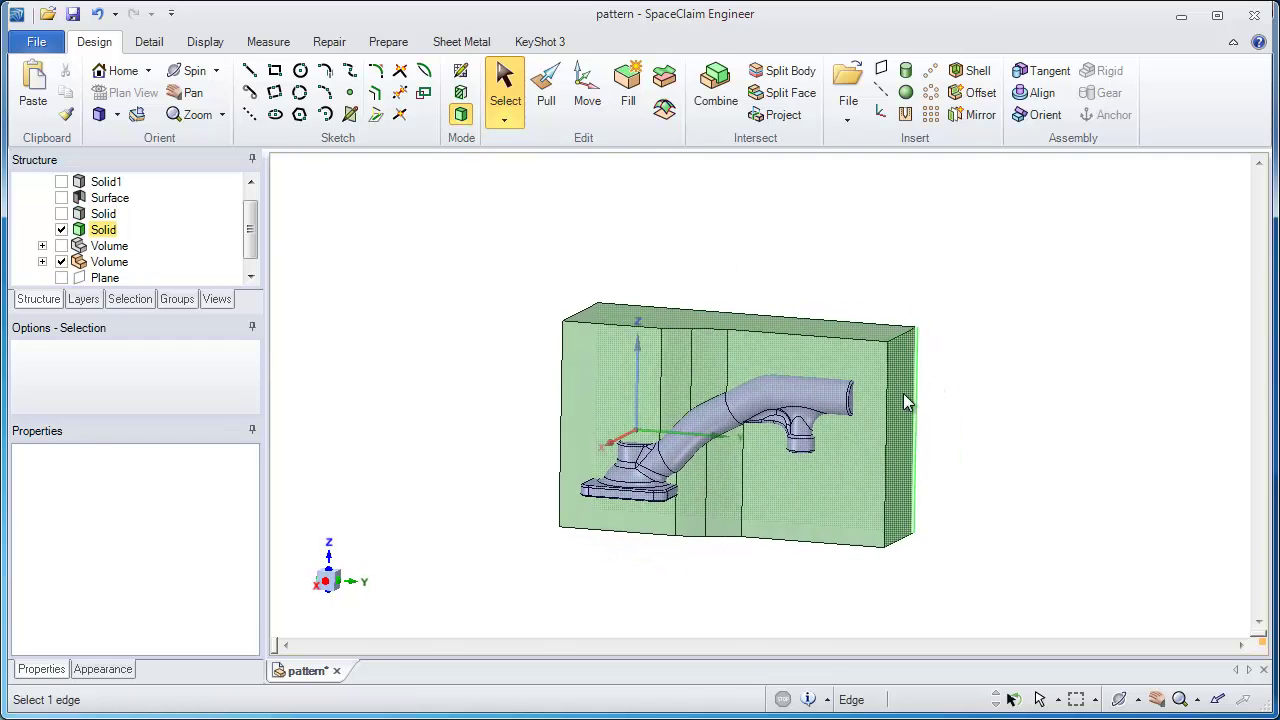
middle_click_drag(848, 407, 856, 396)
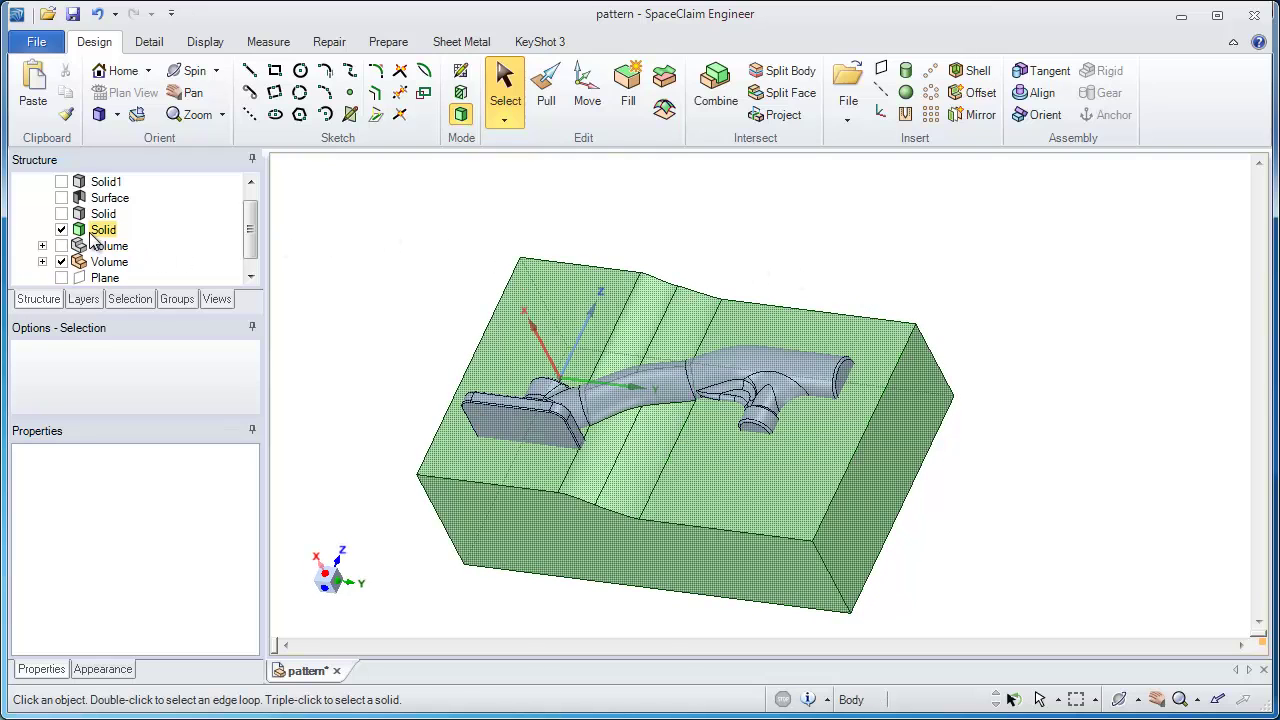
Step: Duplicate the pipe's Volume body and move the copy into the visible Volume component
left_click(42, 261)
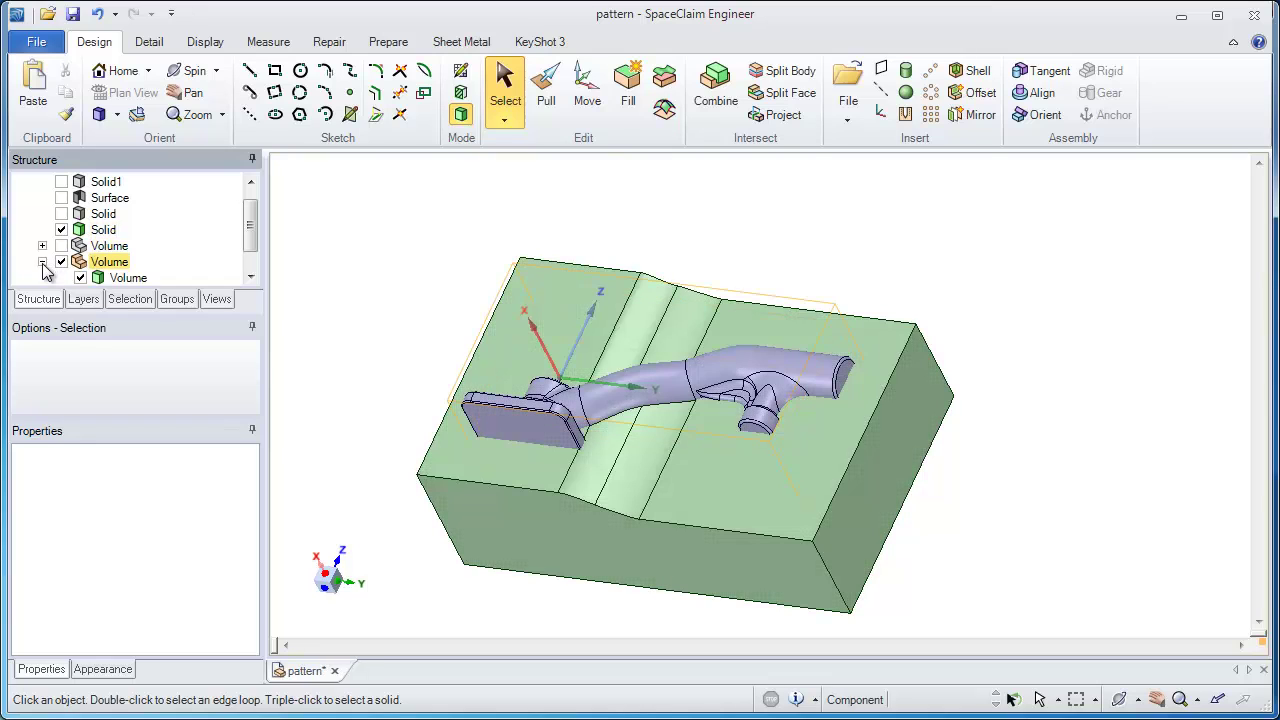
scroll(170, 262, "down", 1)
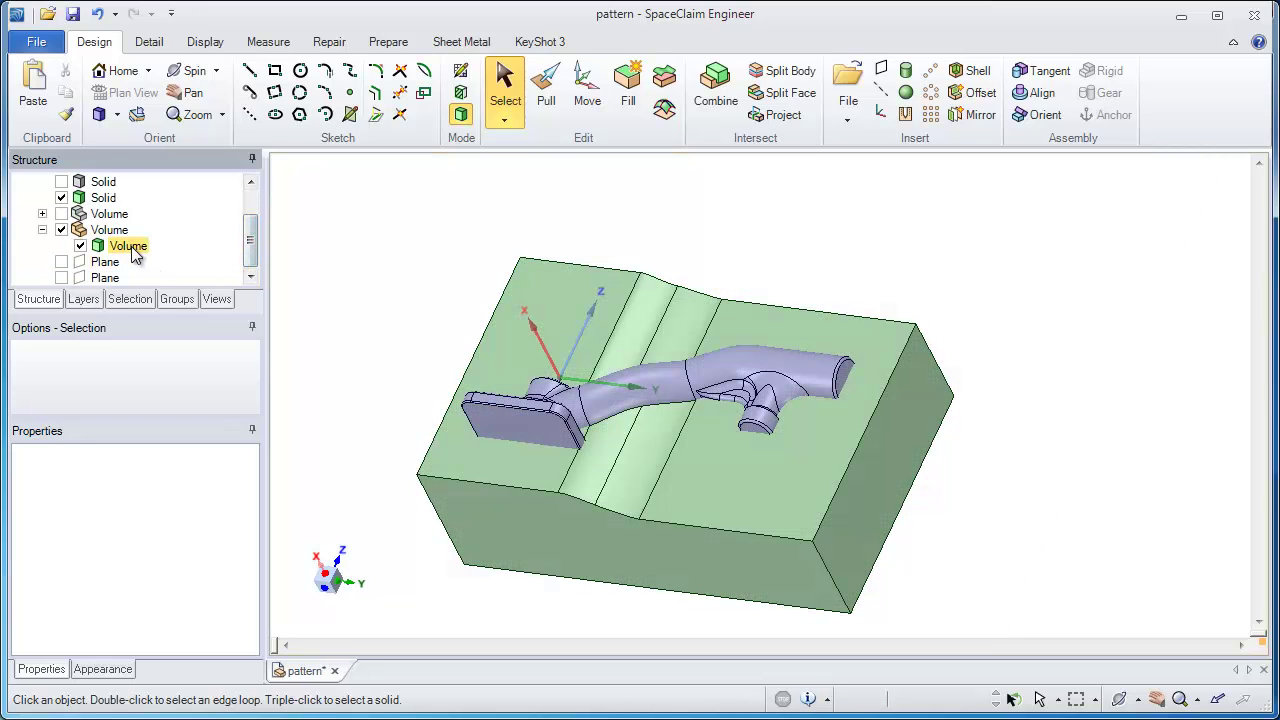
left_click(128, 246)
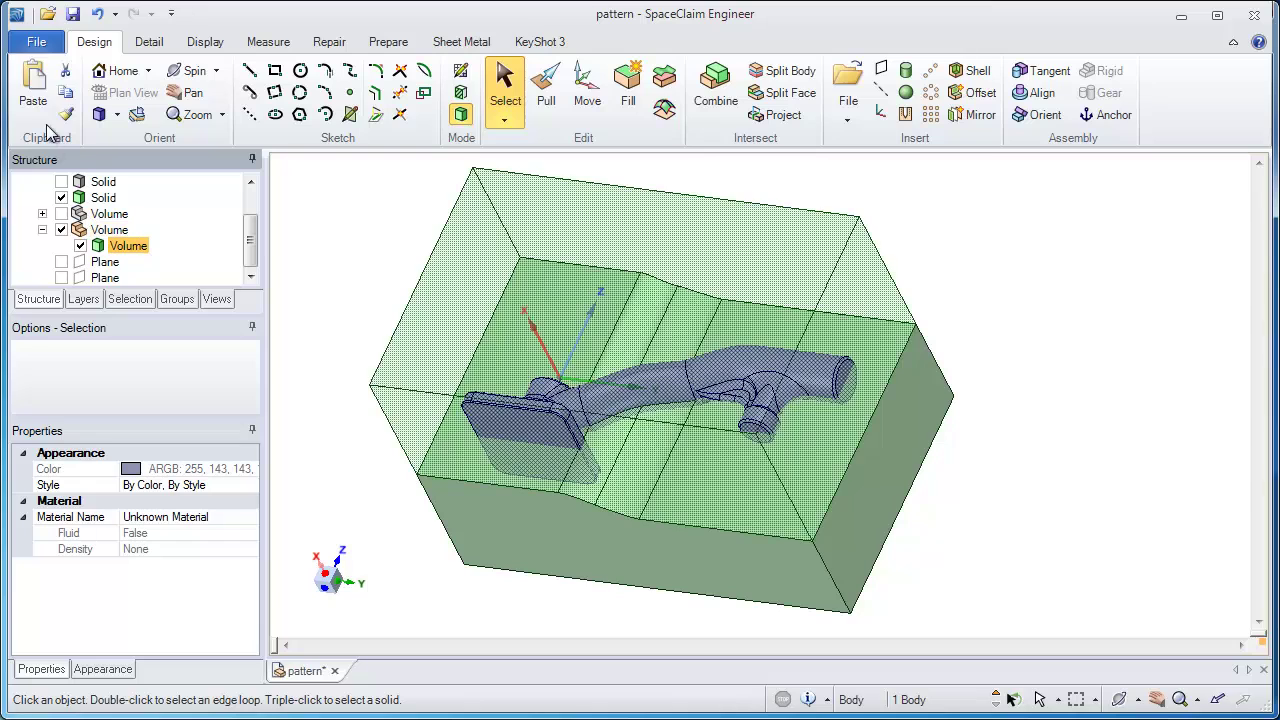
left_click(66, 93)
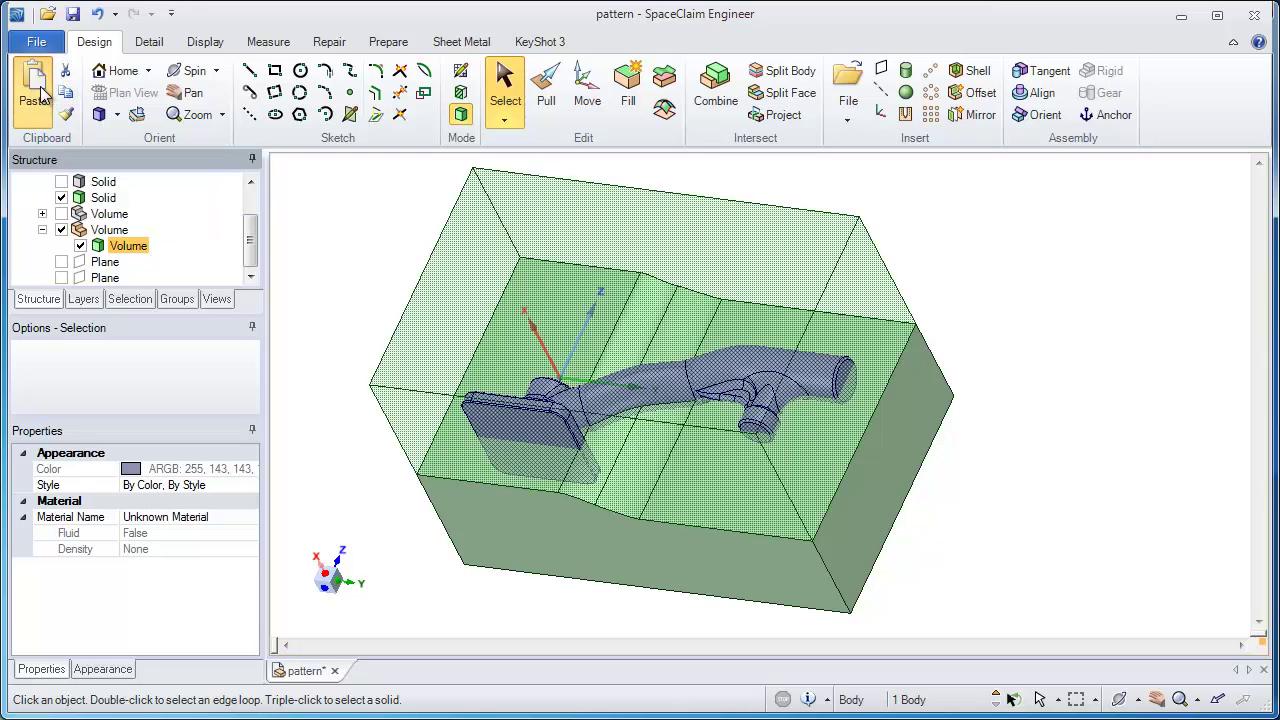
left_click(38, 95)
left_click(110, 215)
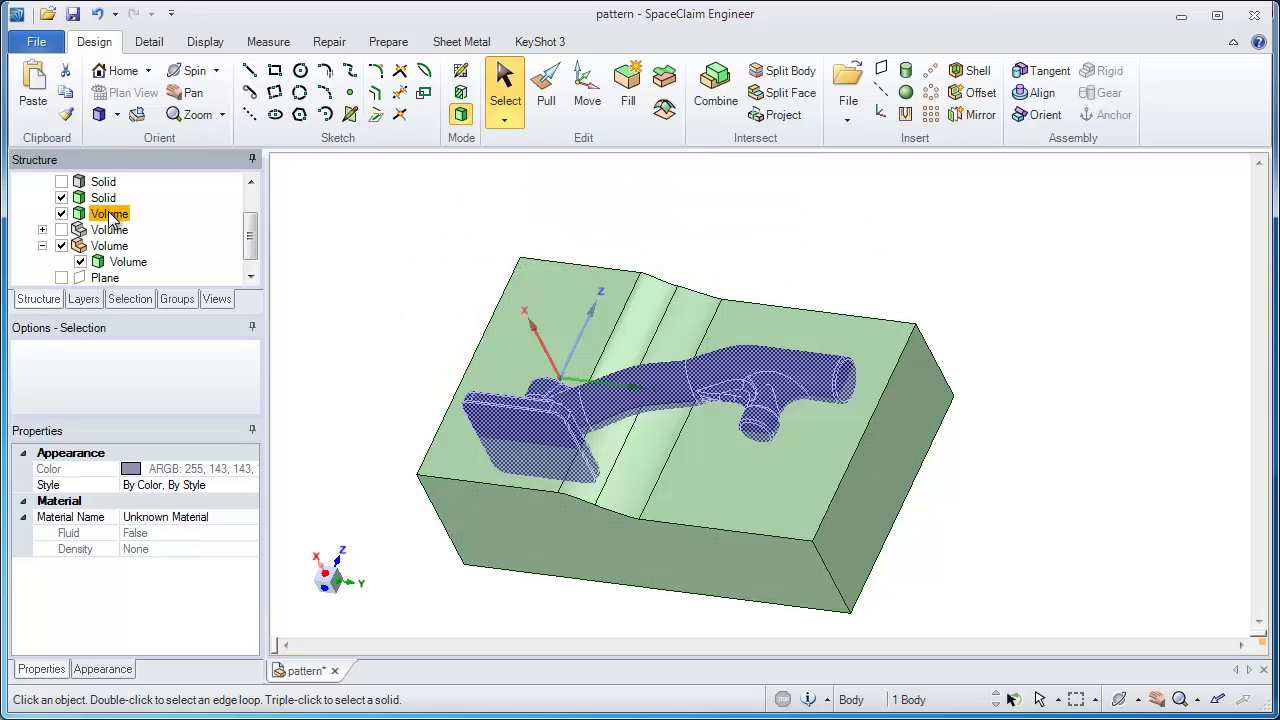
left_click_drag(112, 219, 119, 253)
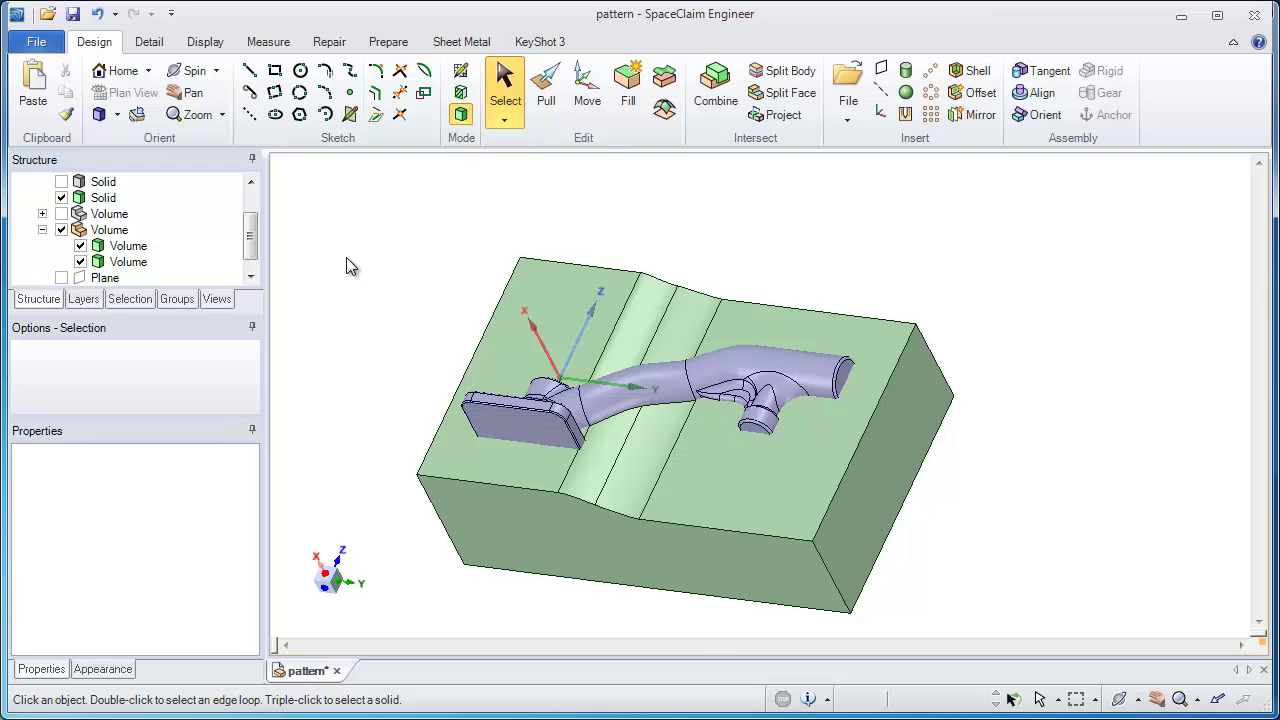
Step: Hide one of the two Volume bodies and merge the other with the visible block half using Combine
middle_click_drag(346, 257, 527, 225)
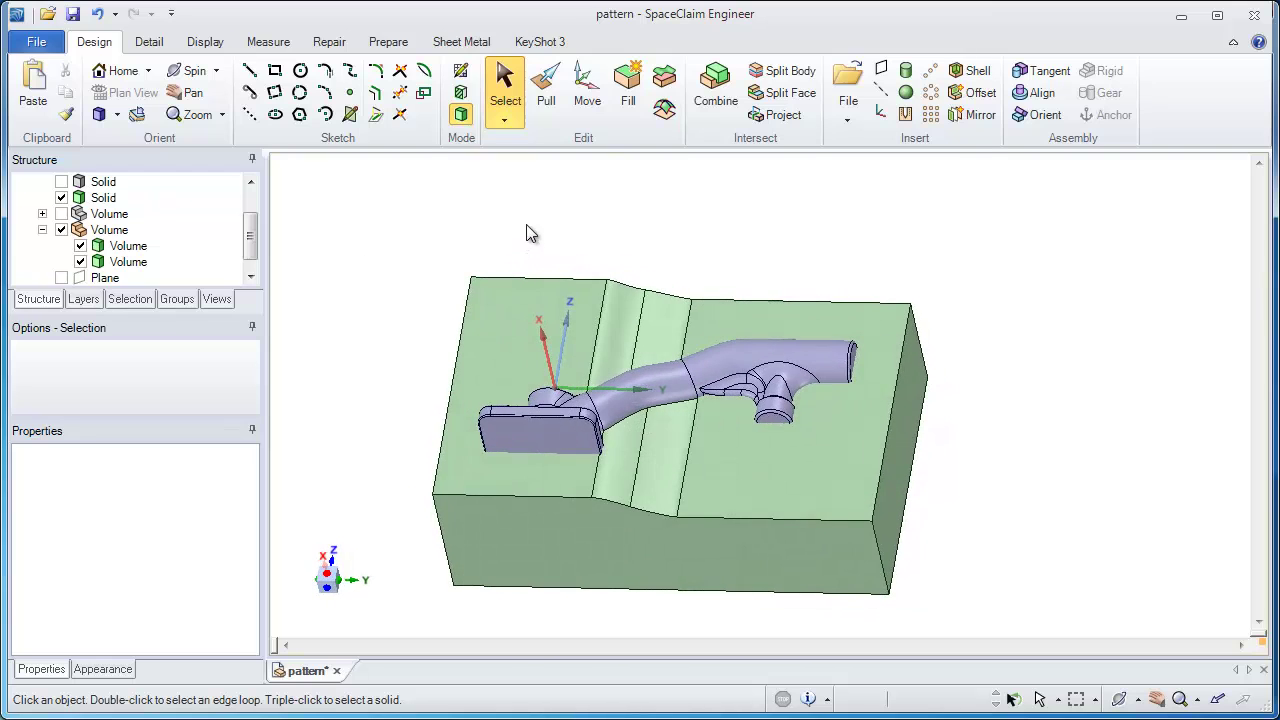
left_click(80, 262)
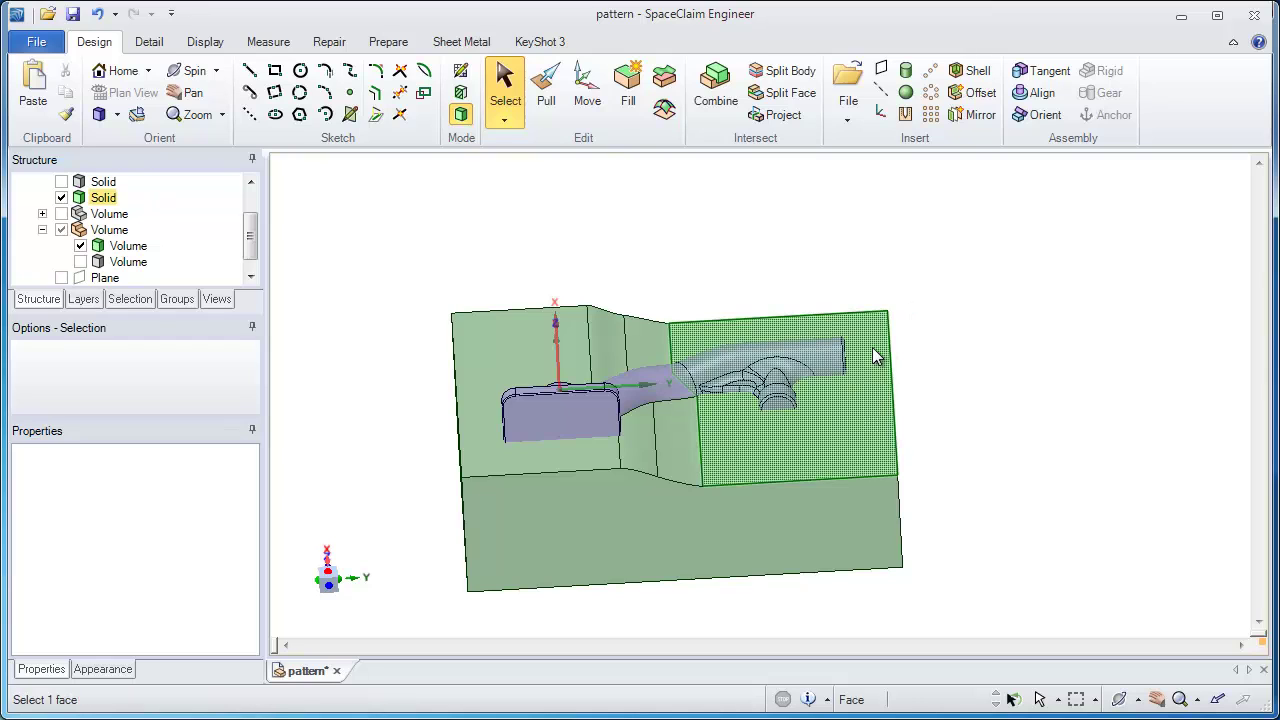
left_click(708, 118)
left_click_drag(858, 360, 780, 383)
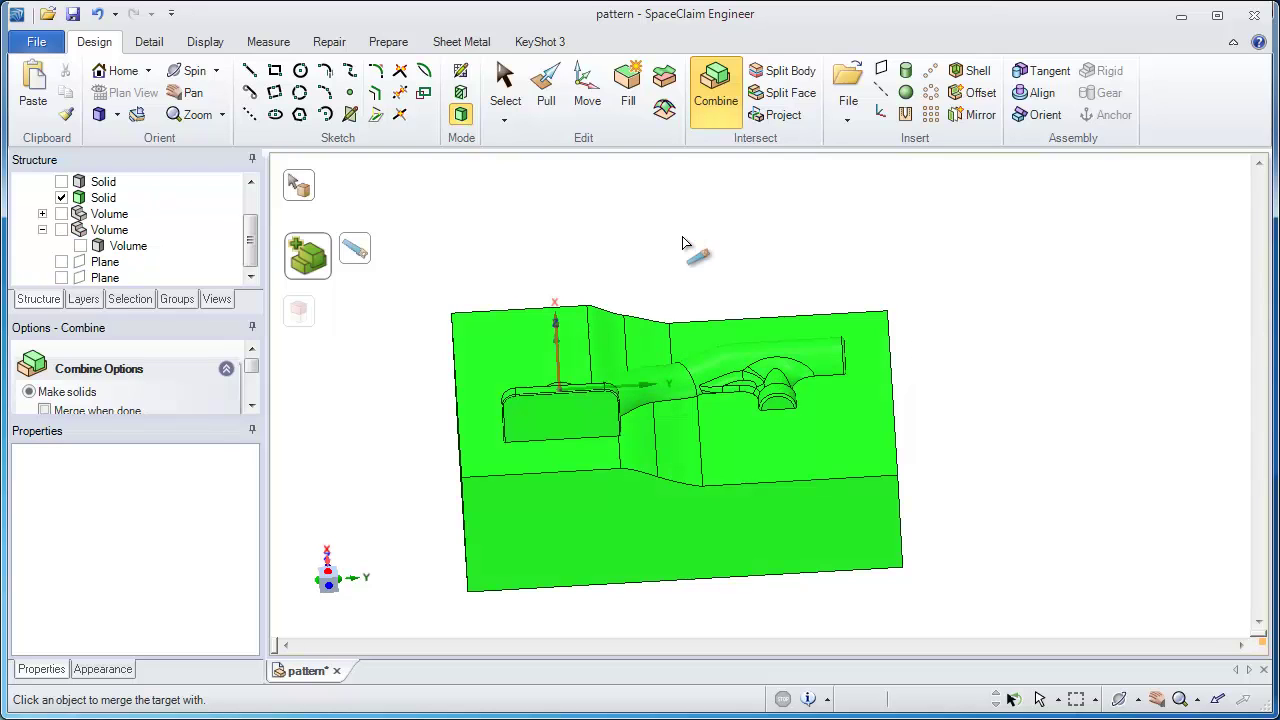
Step: Hide the merged block half and show the other half together with the remaining Volume body
key("Escape")
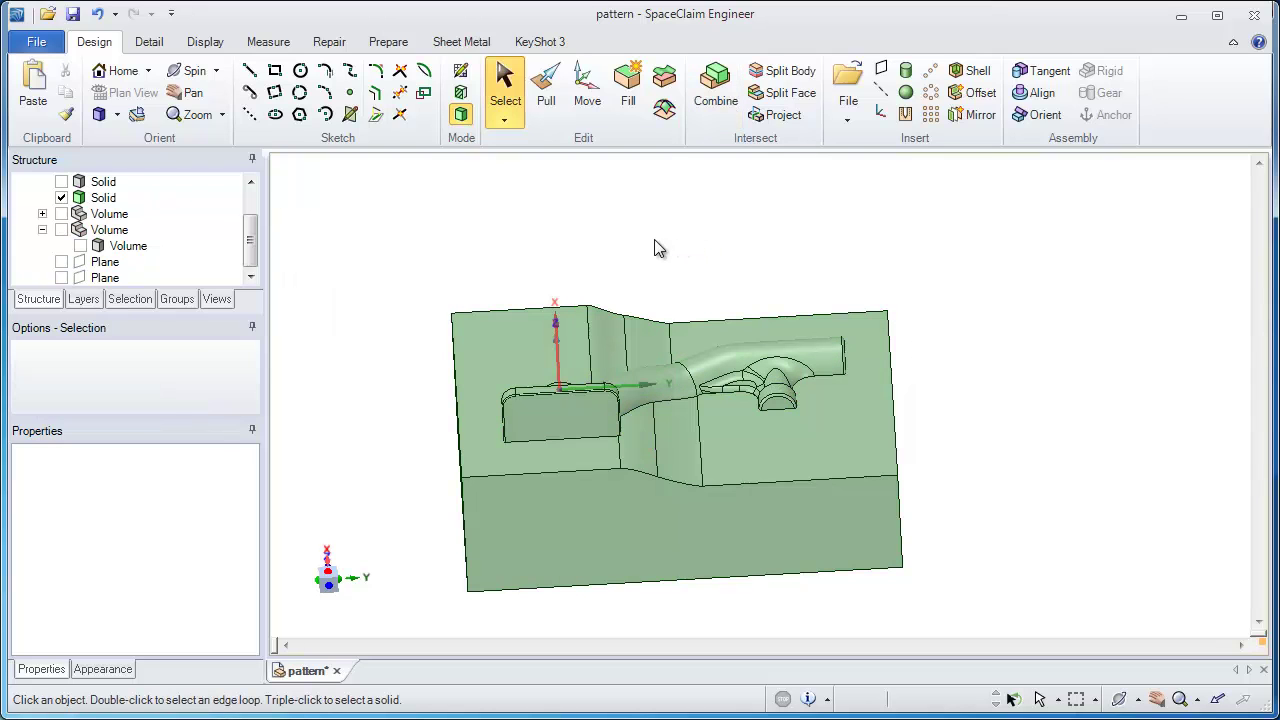
left_click(61, 198)
left_click(61, 182)
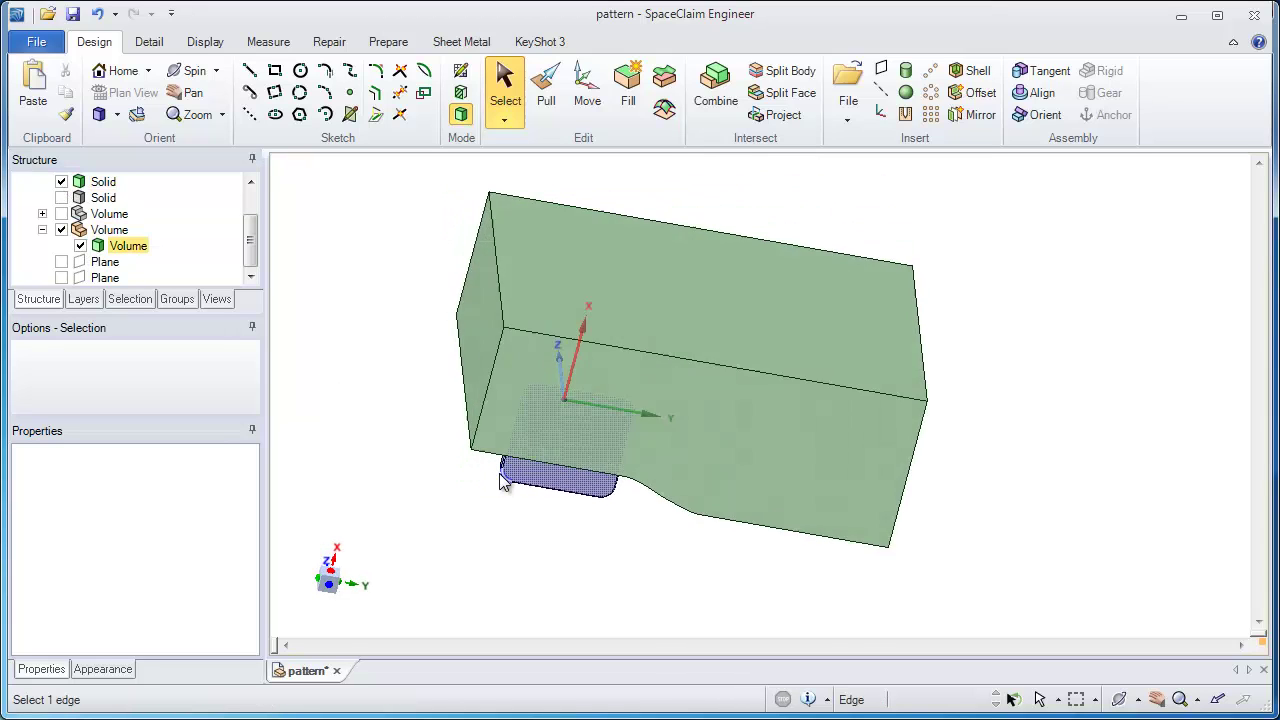
Step: Merge the remaining pipe Volume body with the visible block half using Combine
middle_click_drag(524, 474, 590, 330)
left_click(714, 92)
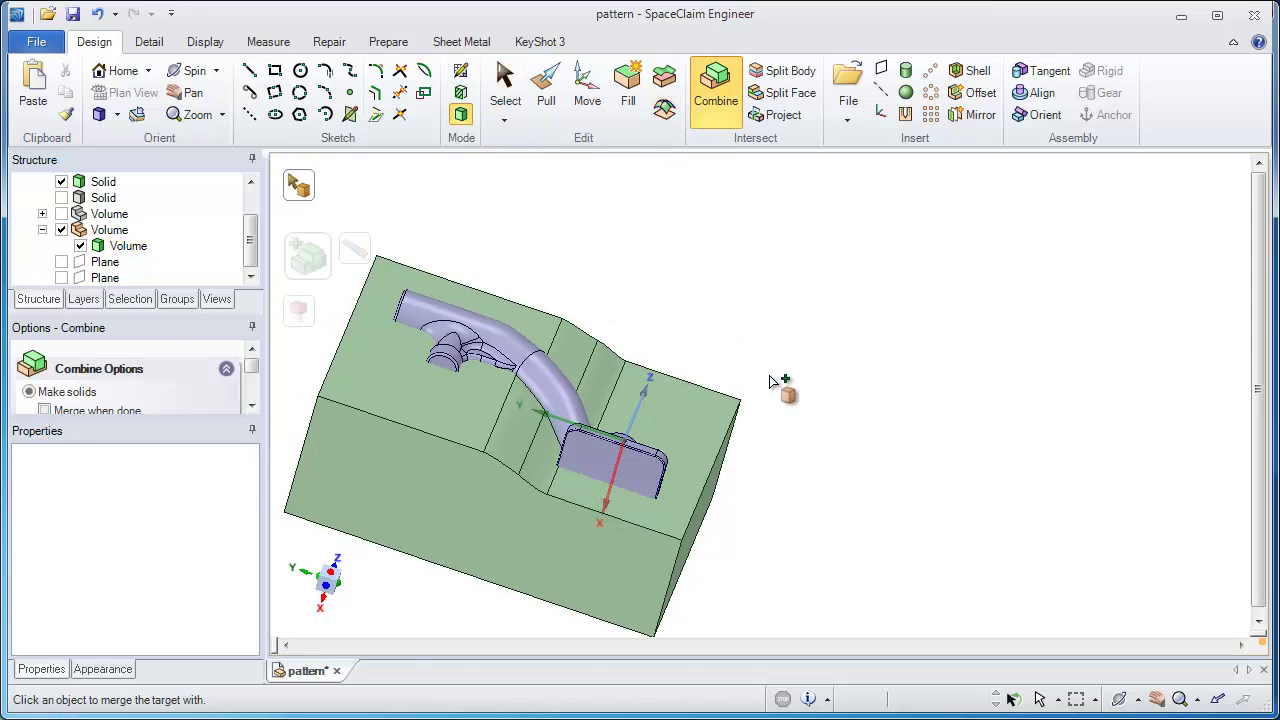
left_click_drag(639, 468, 611, 492)
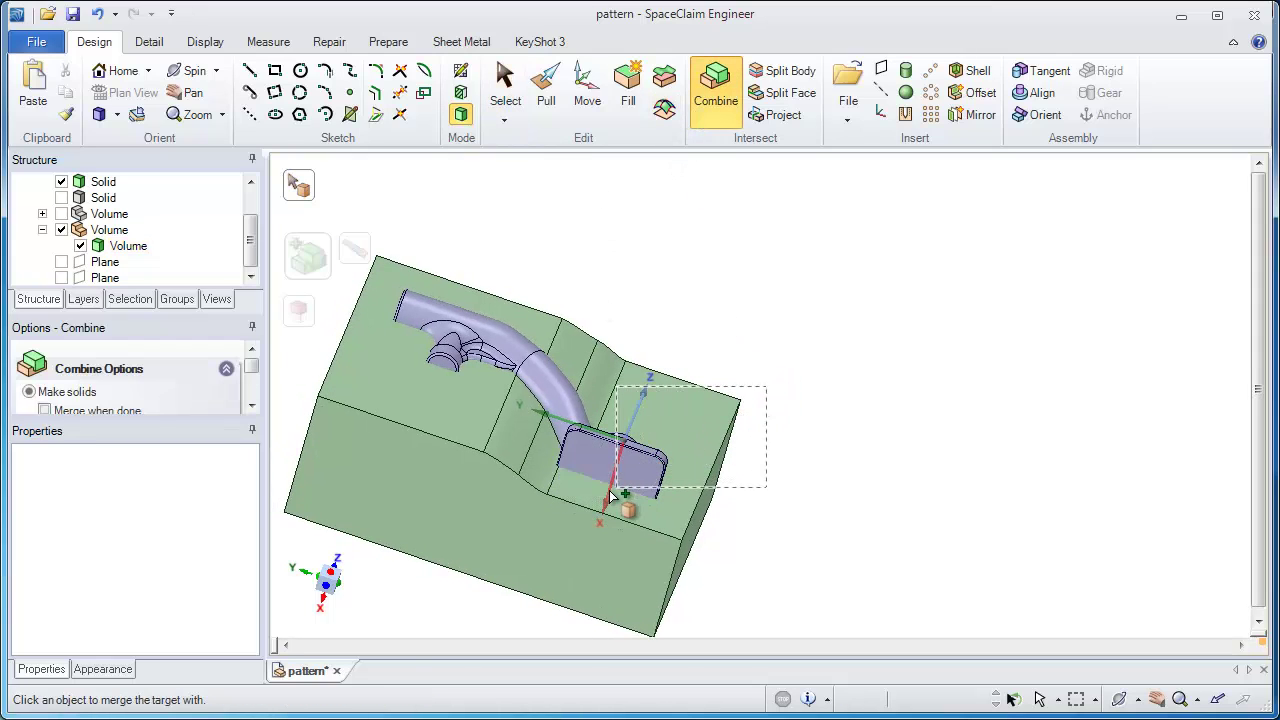
left_click(798, 435)
right_click_drag(798, 435, 788, 343)
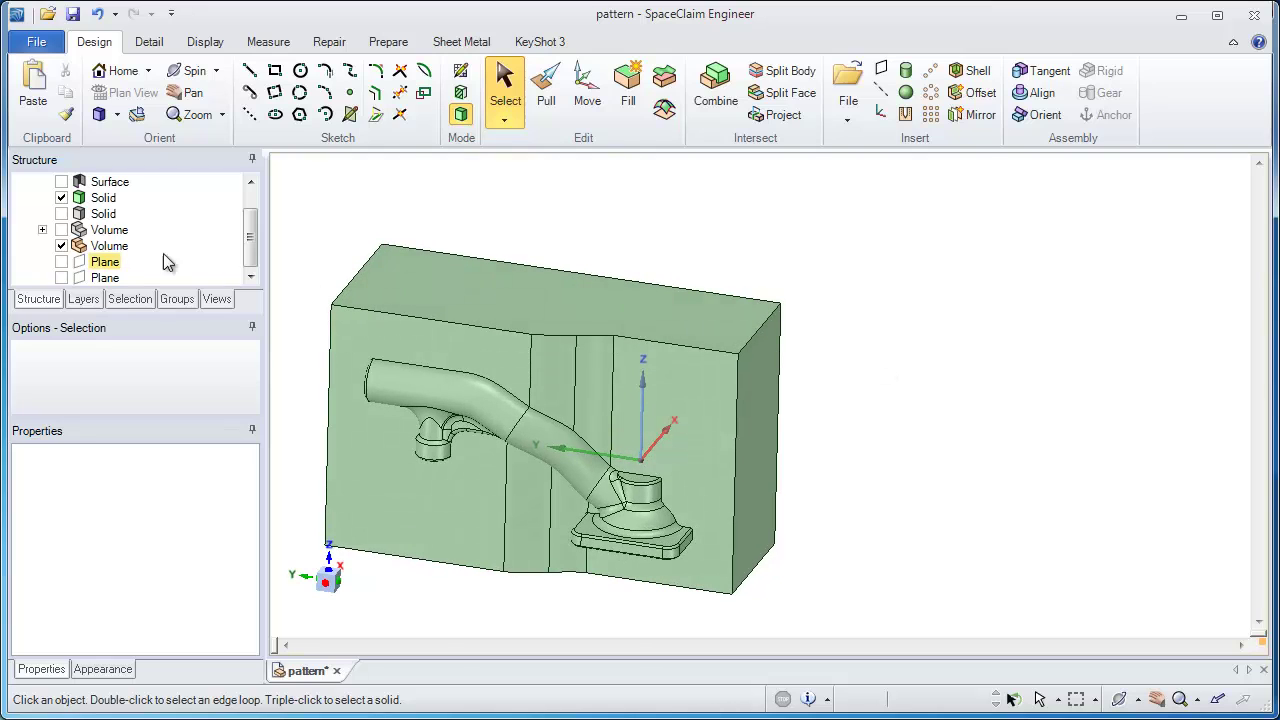
Step: Show the hidden block half and rotate it 180° with Move about the vertical end edge where both halves meet, opening the pattern
left_click(61, 232)
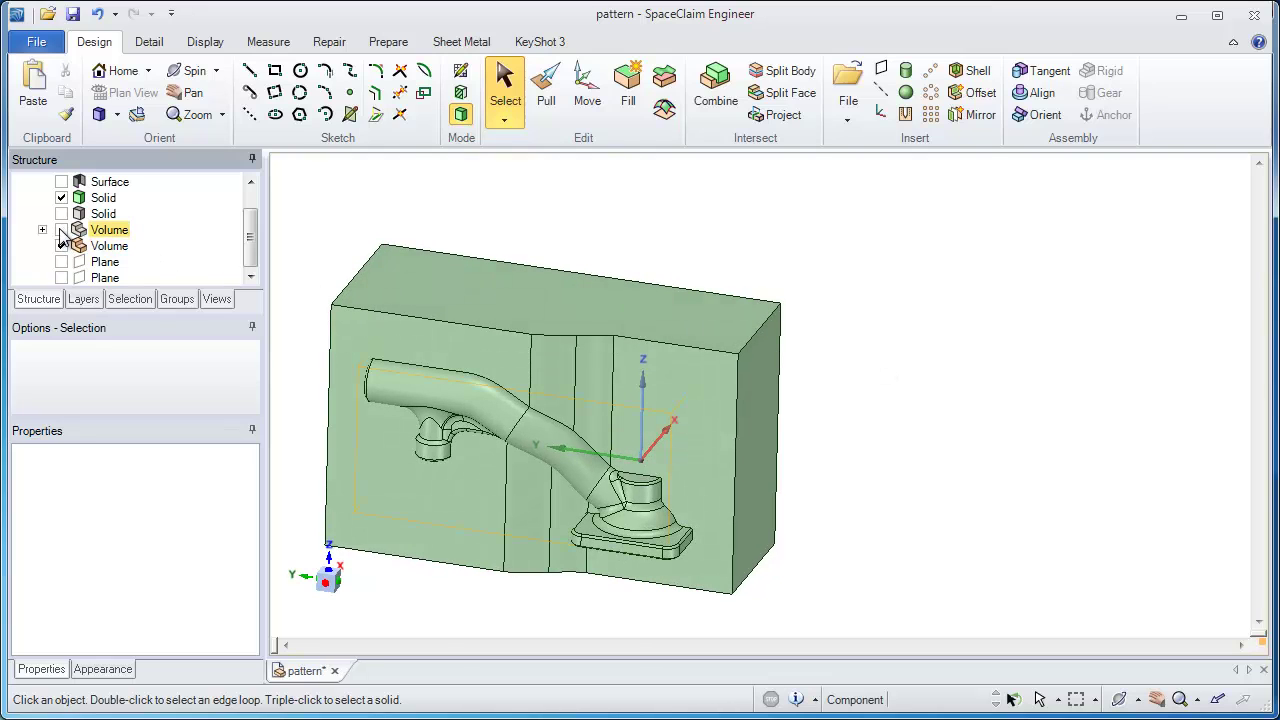
left_click(61, 214)
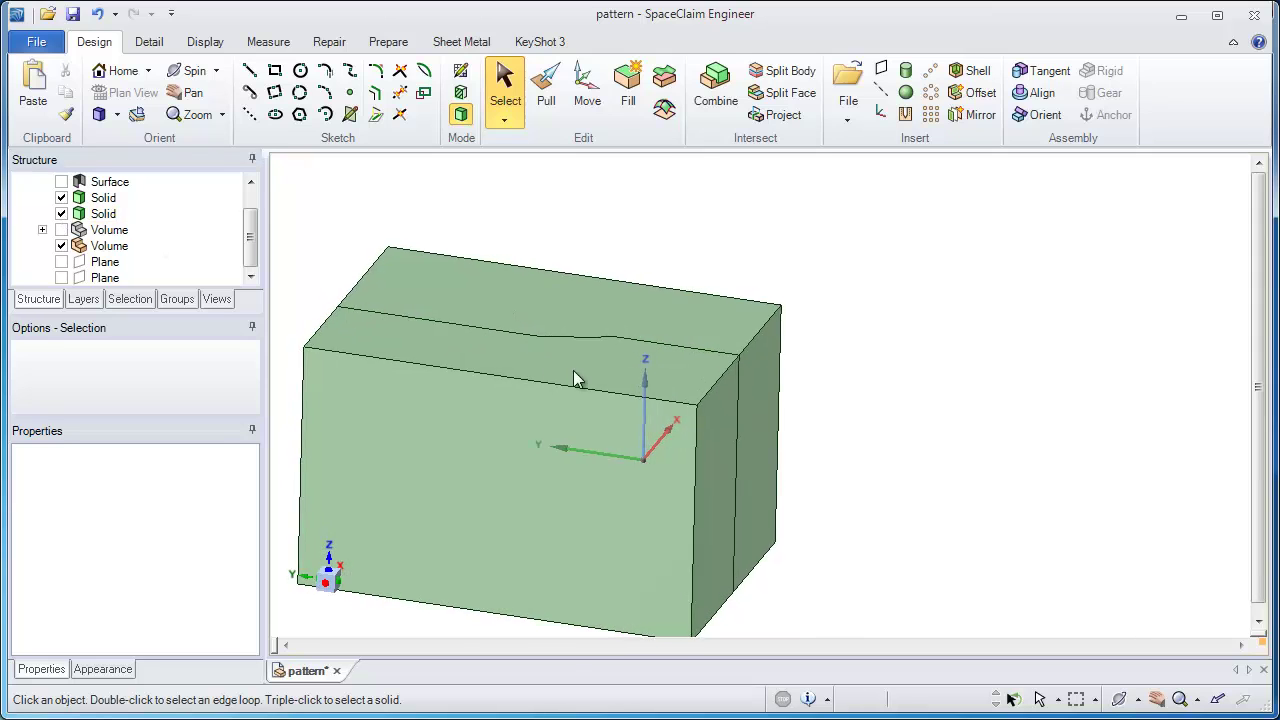
triple_click(630, 378)
key("m")
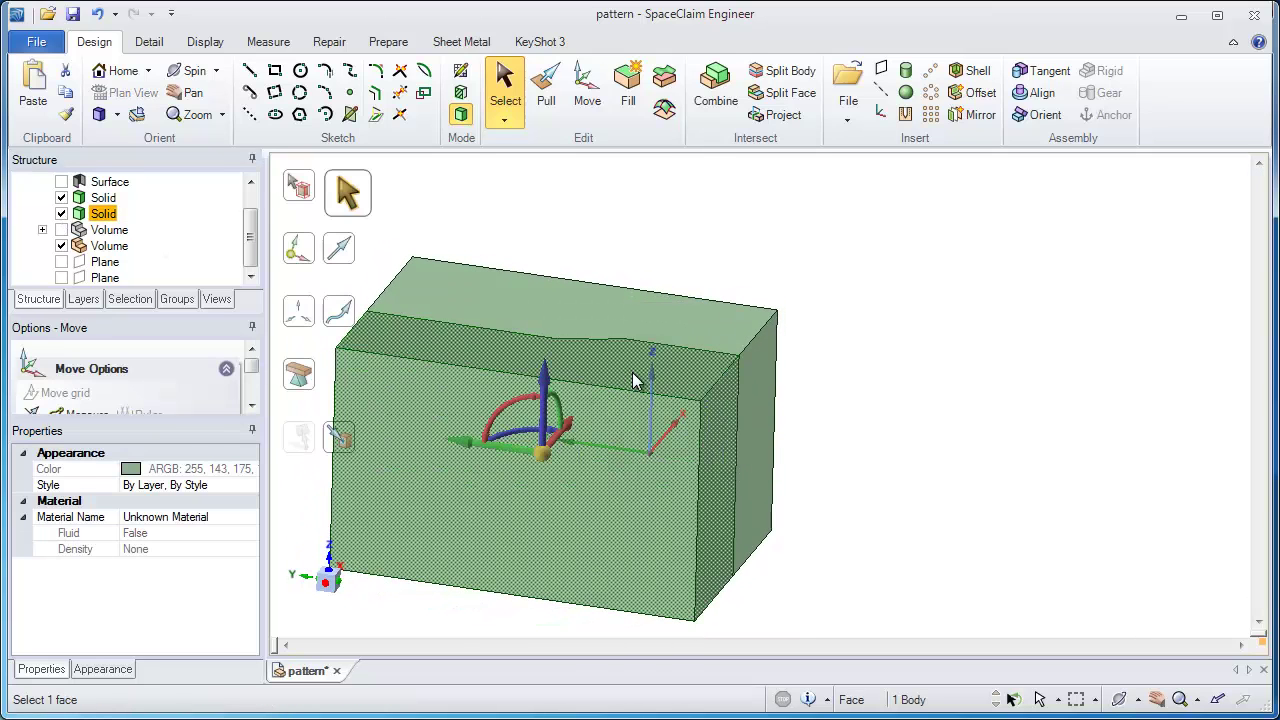
left_click_drag(541, 458, 694, 346)
left_click_drag(695, 346, 740, 343)
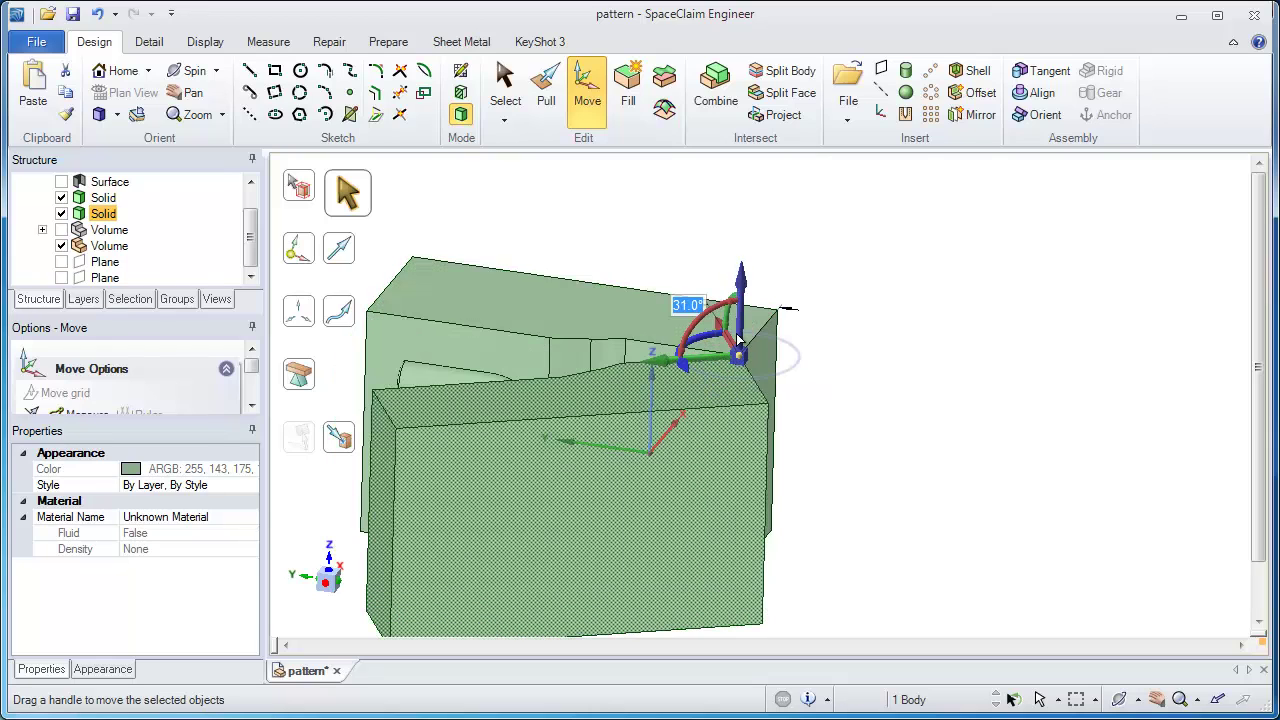
type("34")
key("Return")
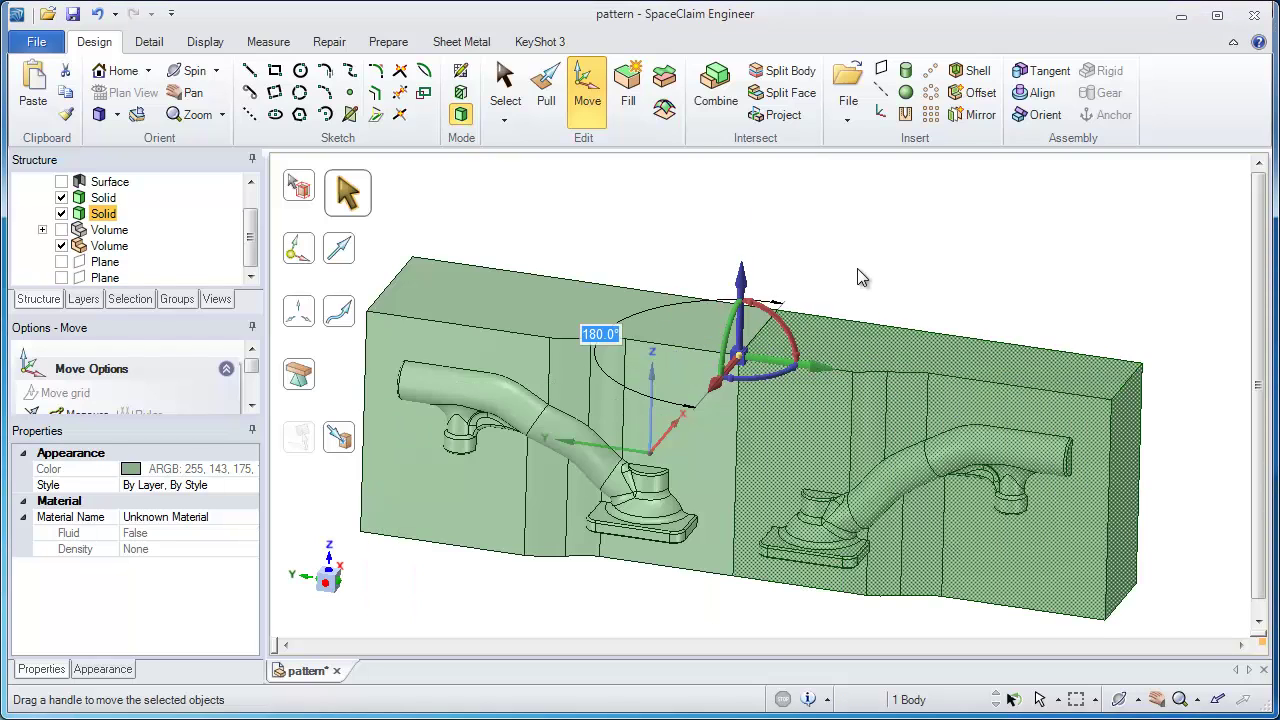
left_click(857, 268)
key("h")
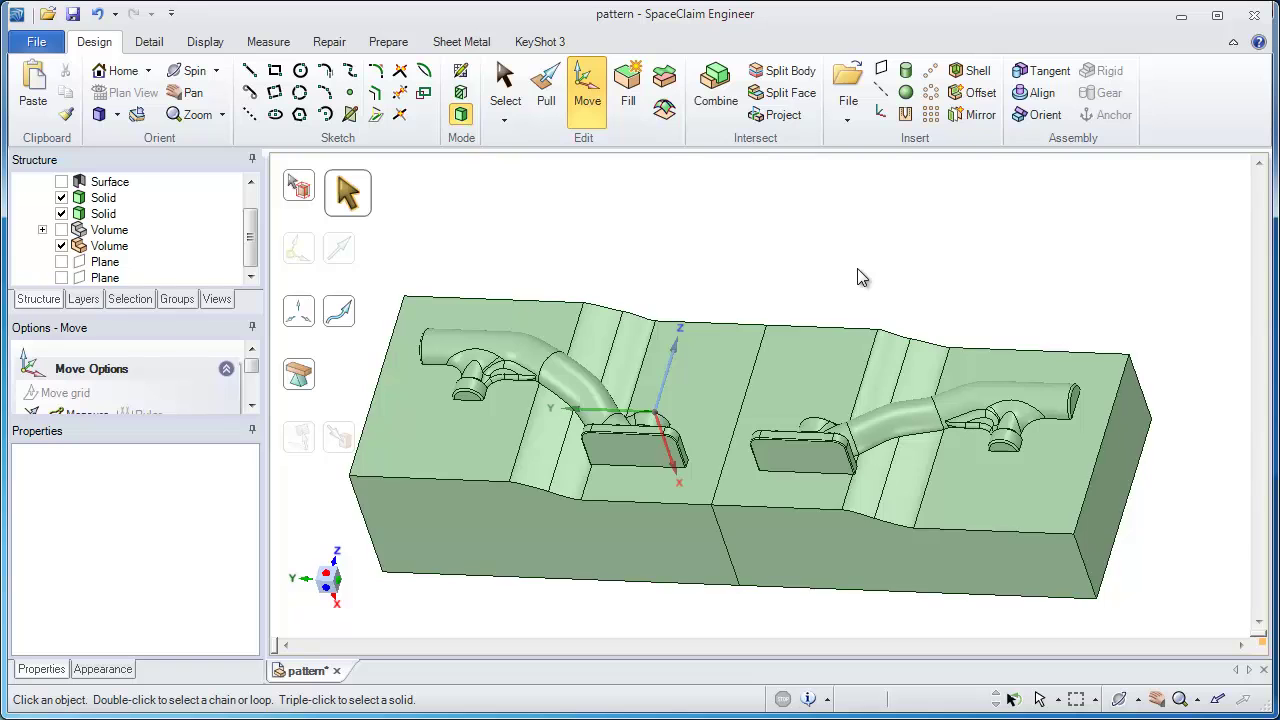